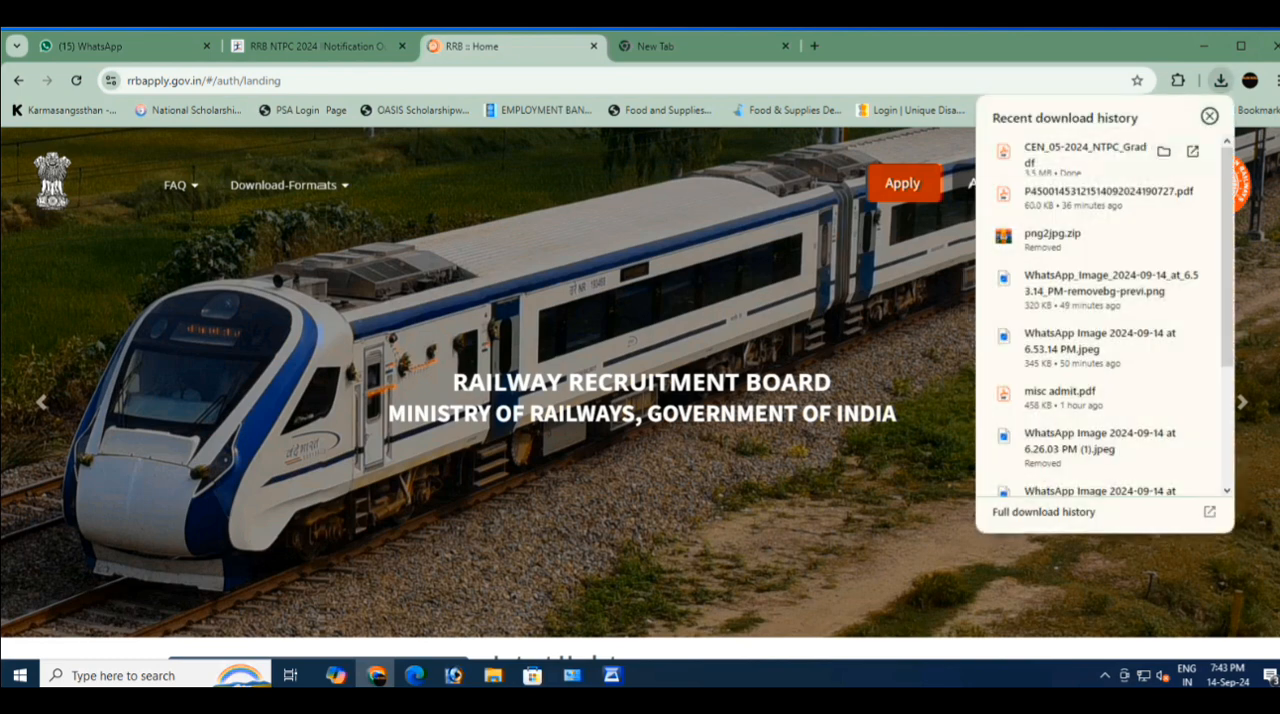
Review the CEN 05/2024 notice from its cover through the contents list to the important dates and list of posts
left_click(1210, 116)
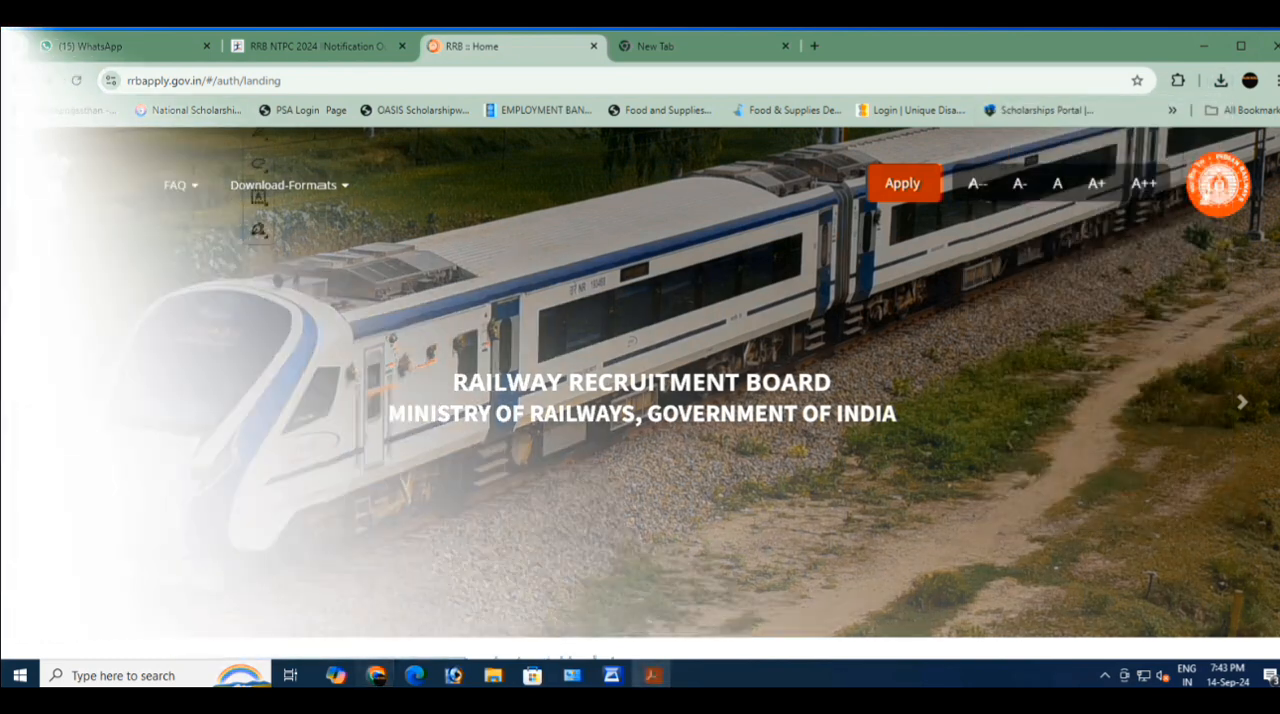
scroll(765, 345, "down", 5)
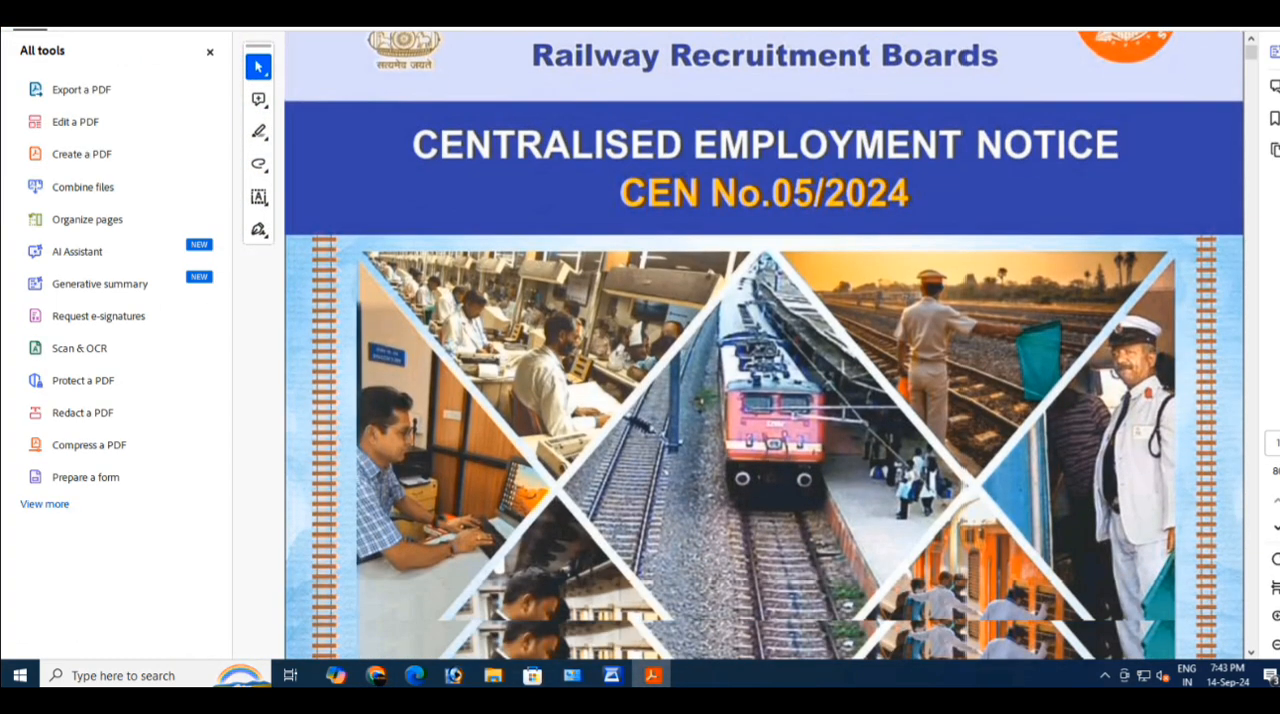
scroll(765, 345, "down", 15)
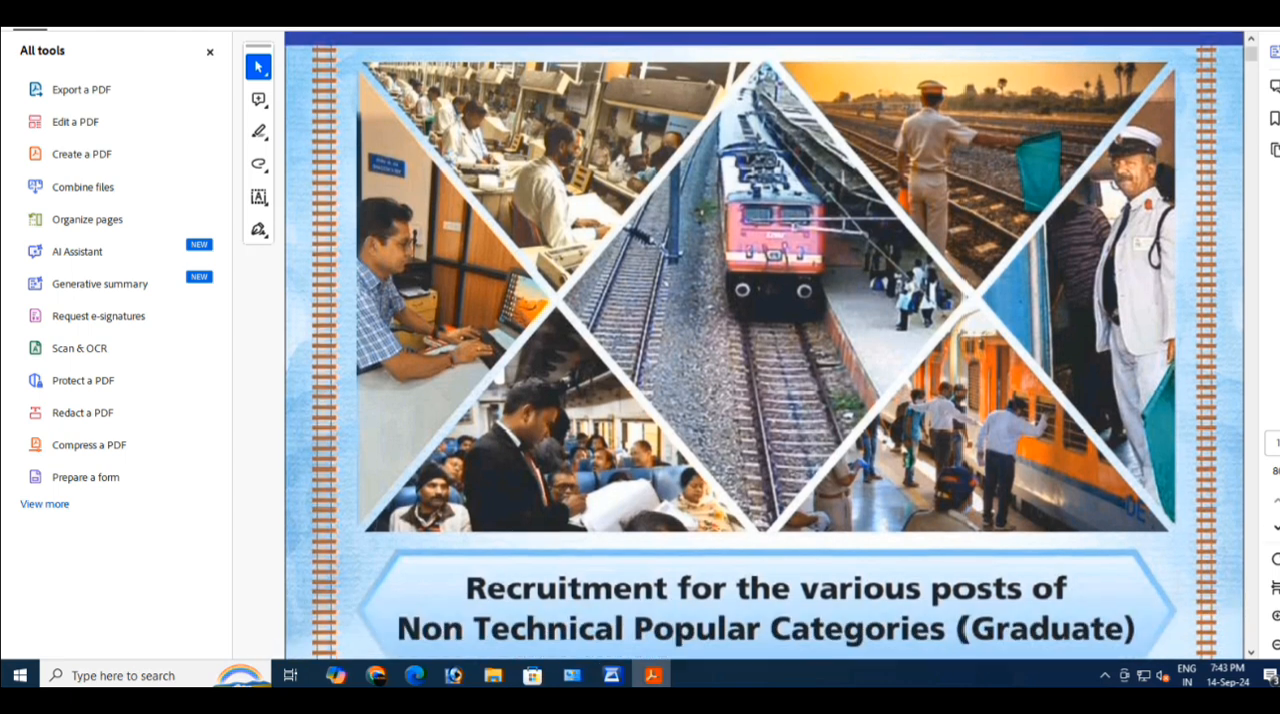
scroll(765, 345, "down", 13)
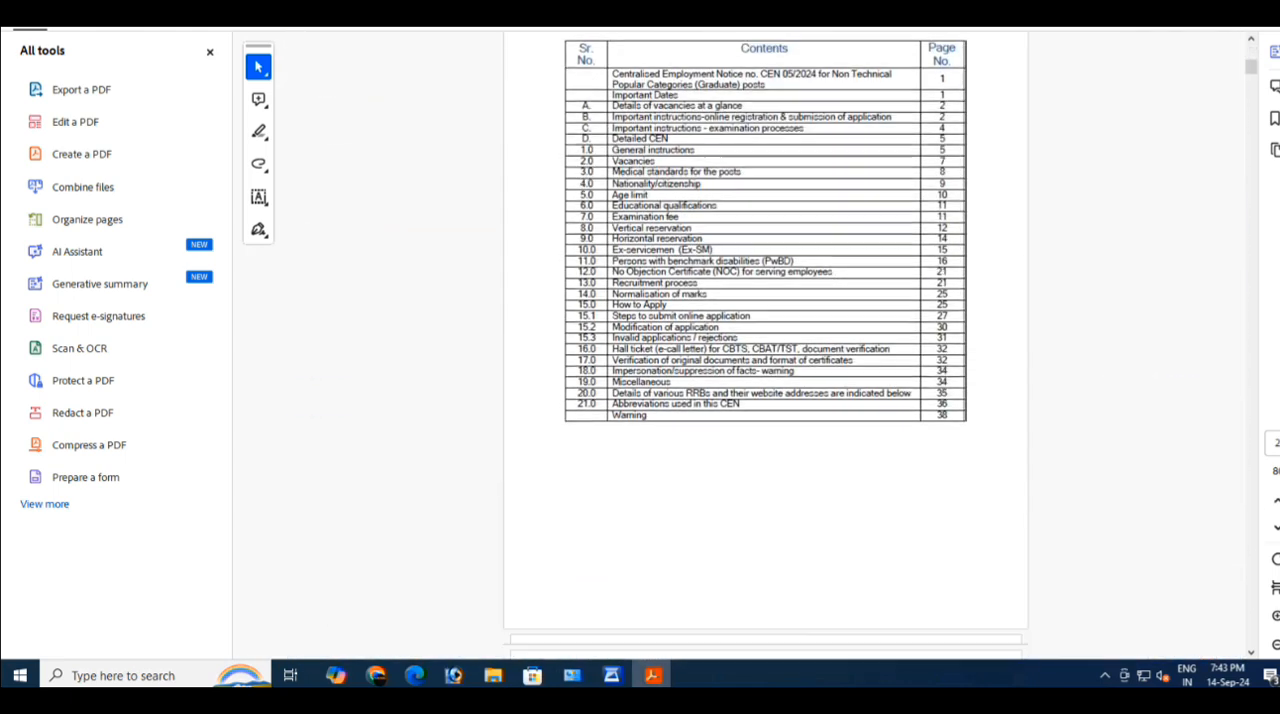
scroll(765, 345, "down", 2)
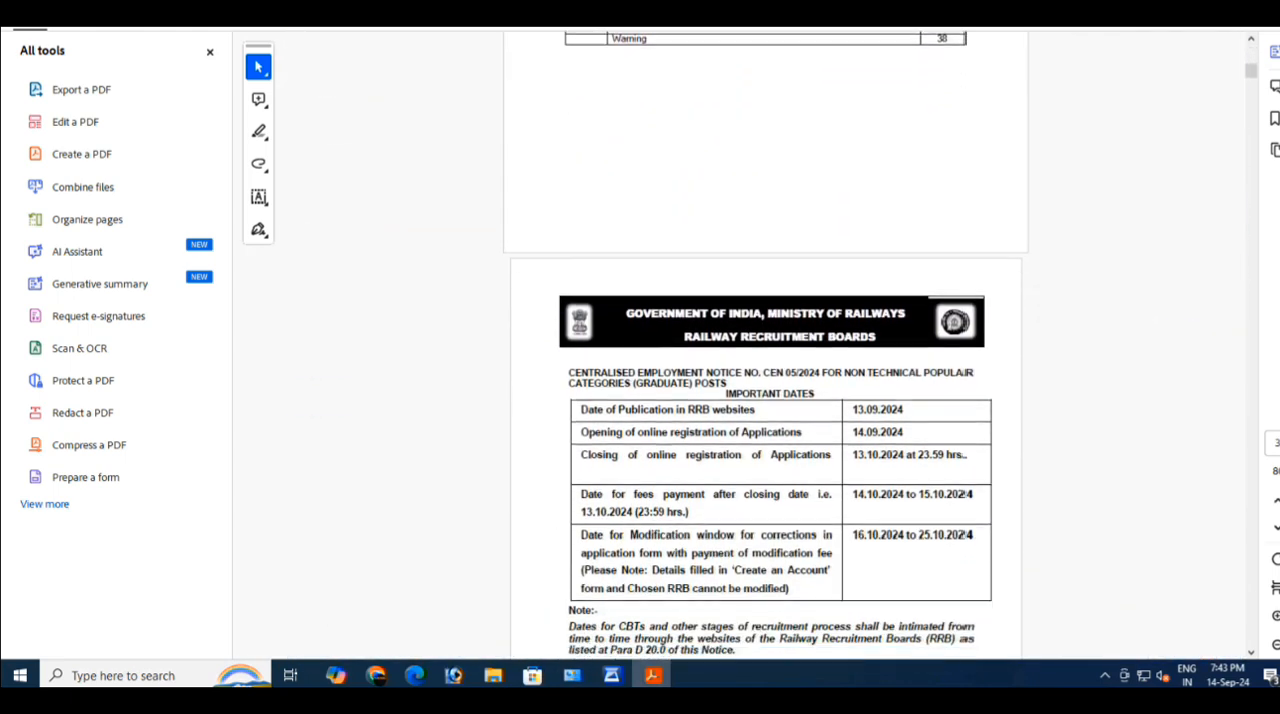
scroll(765, 345, "down", 1)
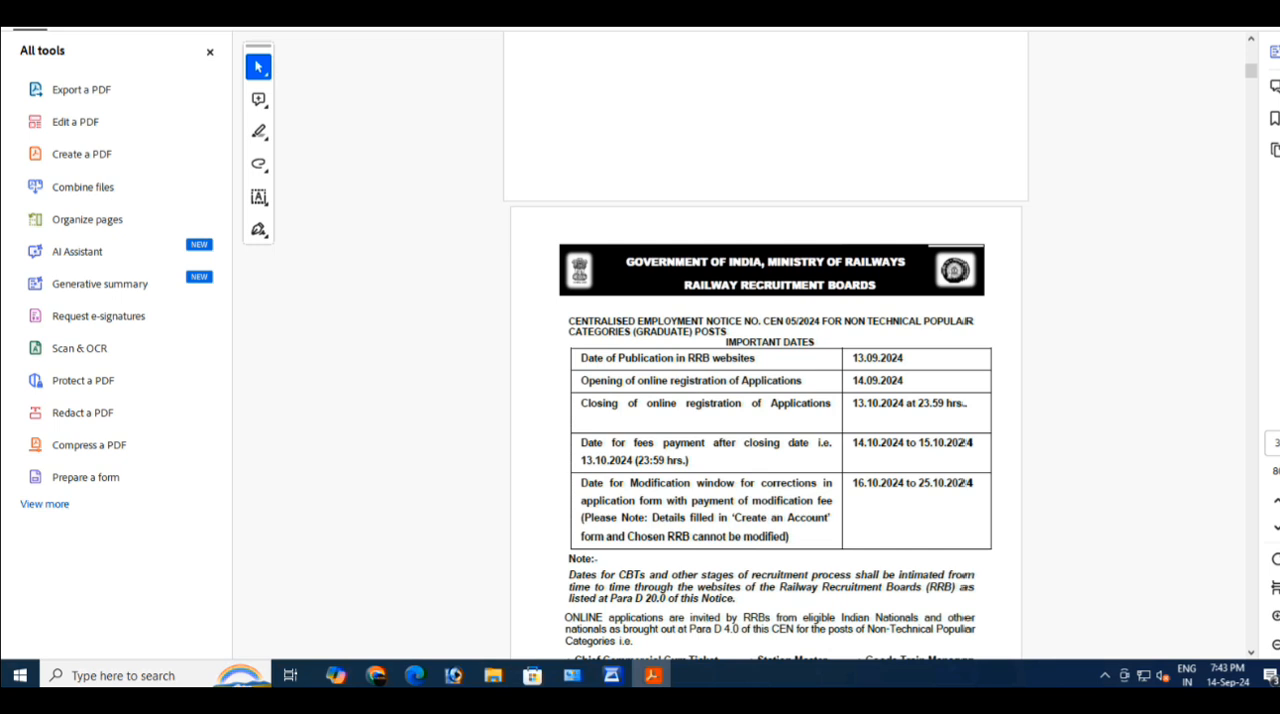
scroll(765, 345, "down", 3)
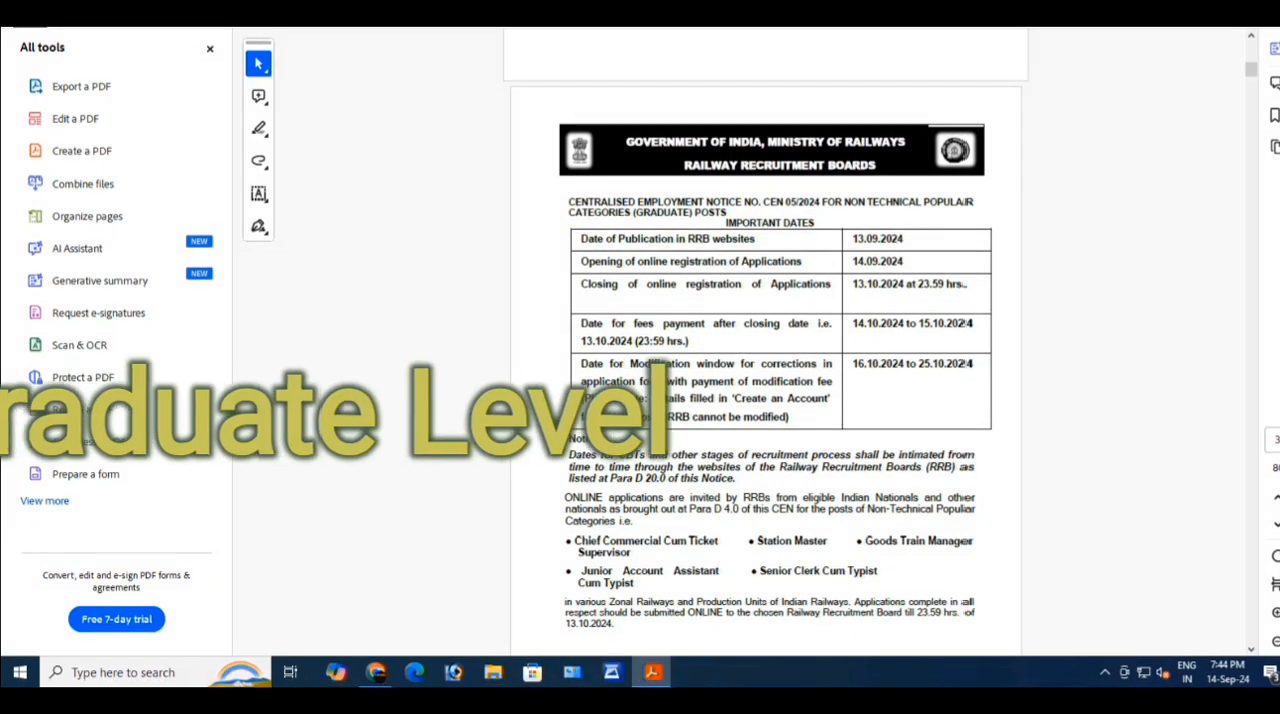
scroll(765, 350, "down", 2)
scroll(765, 350, "down", 3)
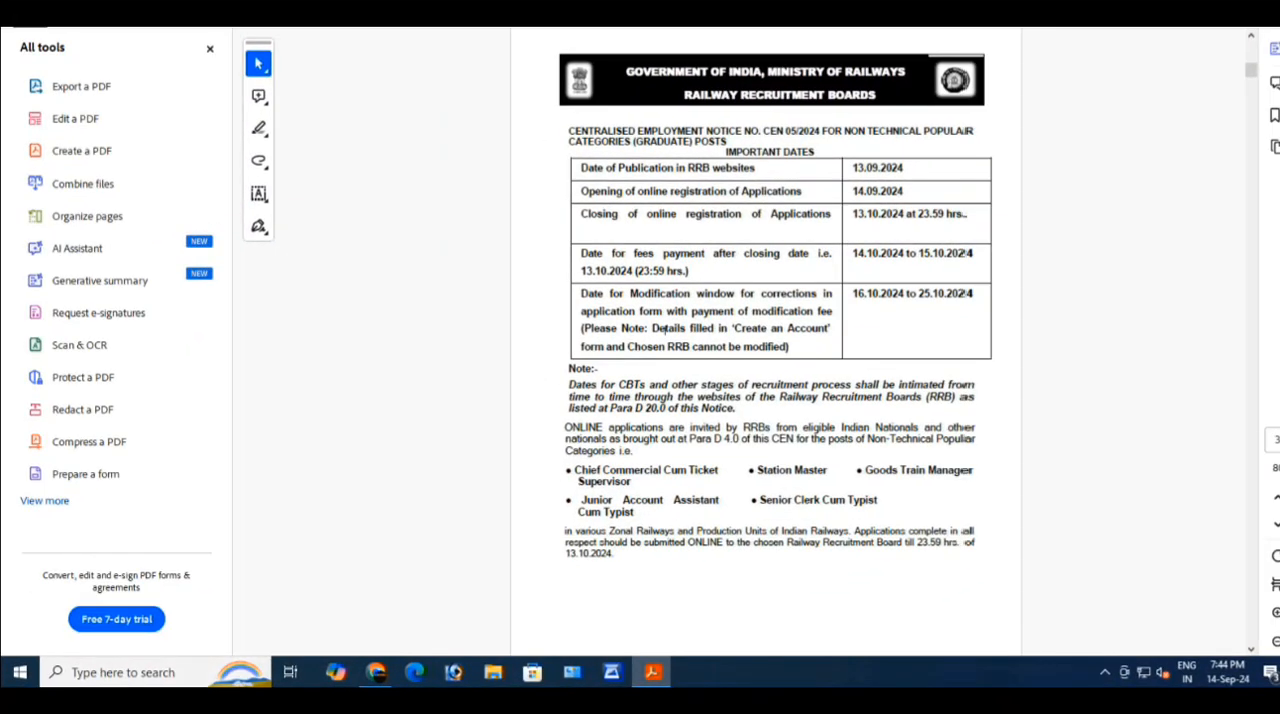
Highlight the post names listed in the notice, from Chief Commercial Cum Ticket Supervisor to Senior Clerk Cum Typist
left_click_drag(574, 470, 1003, 470)
left_click(572, 501)
left_click_drag(580, 500, 877, 501)
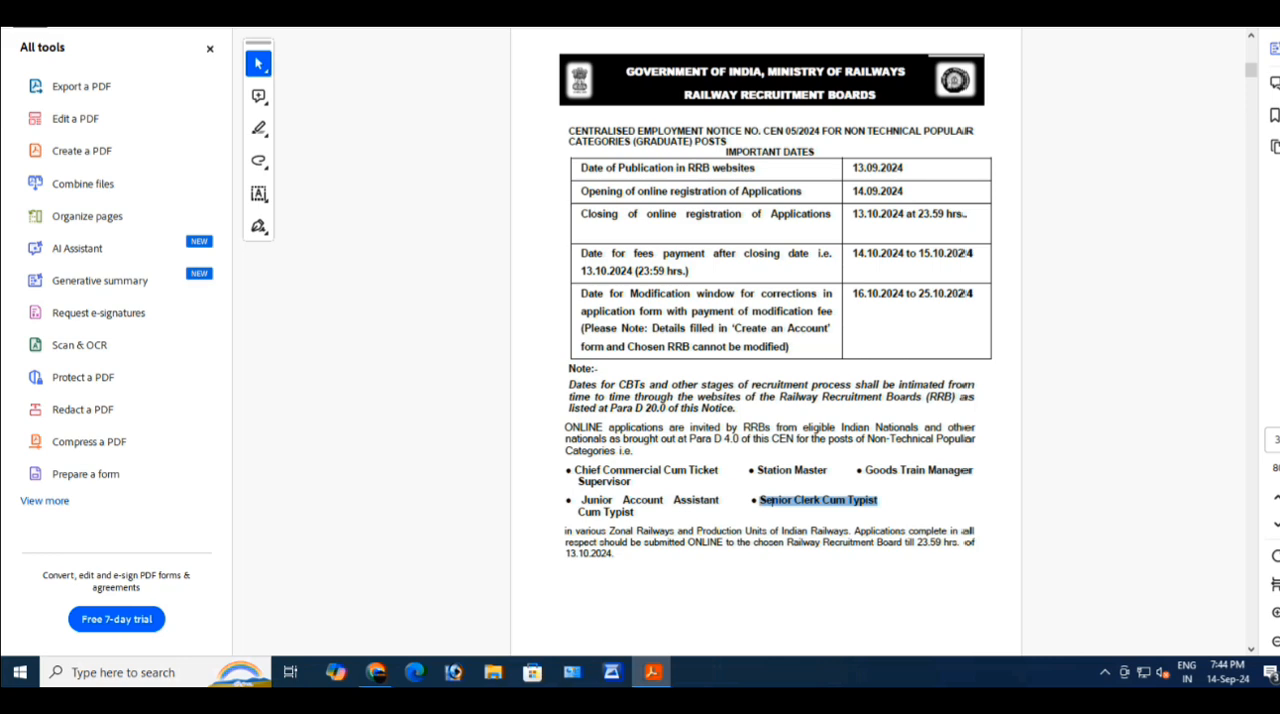
left_click(772, 501)
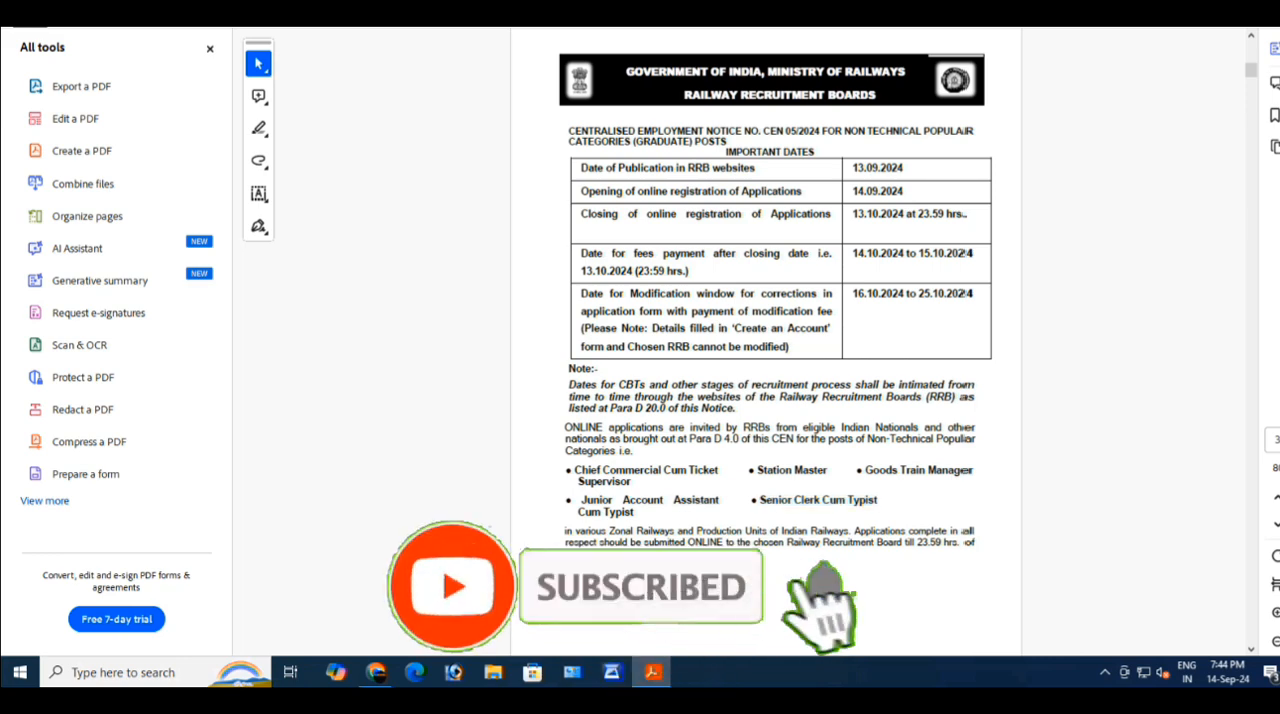
Show the Details of Vacancies at a Glance table at 100% zoom with the All tools pane closed
scroll(766, 350, "down", 5)
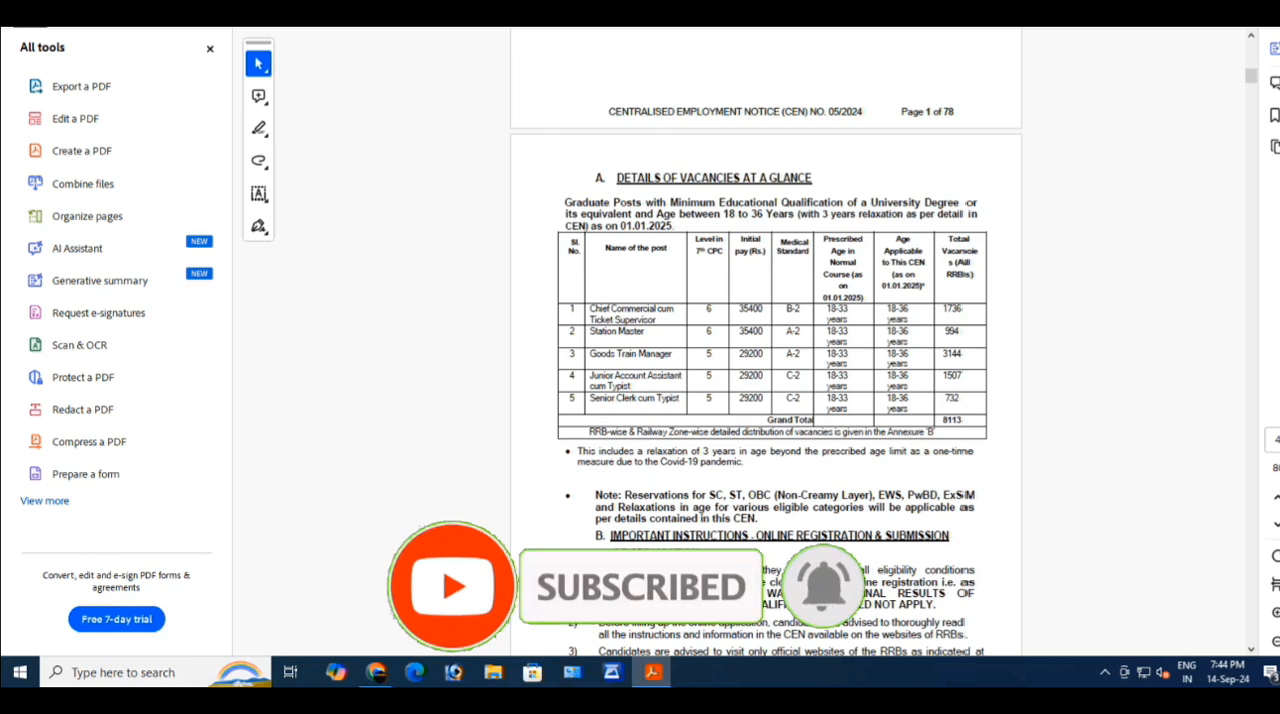
left_click(1276, 613)
left_click(1276, 613)
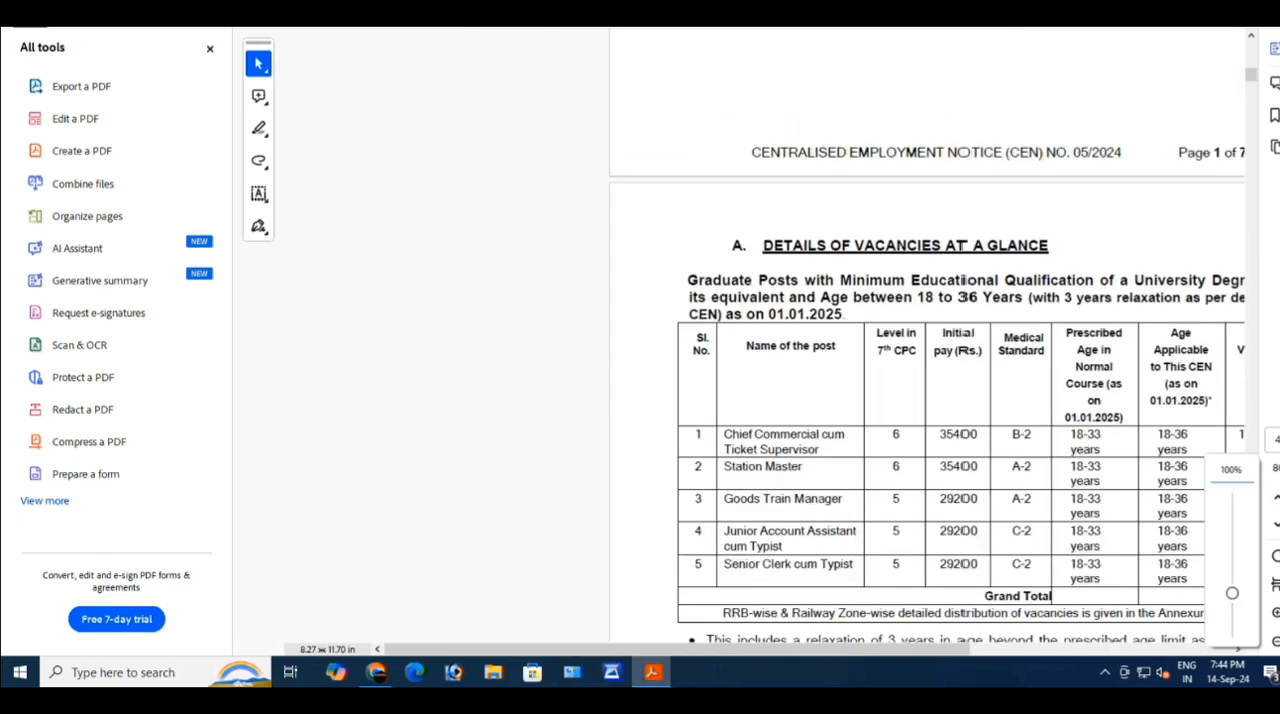
left_click(210, 49)
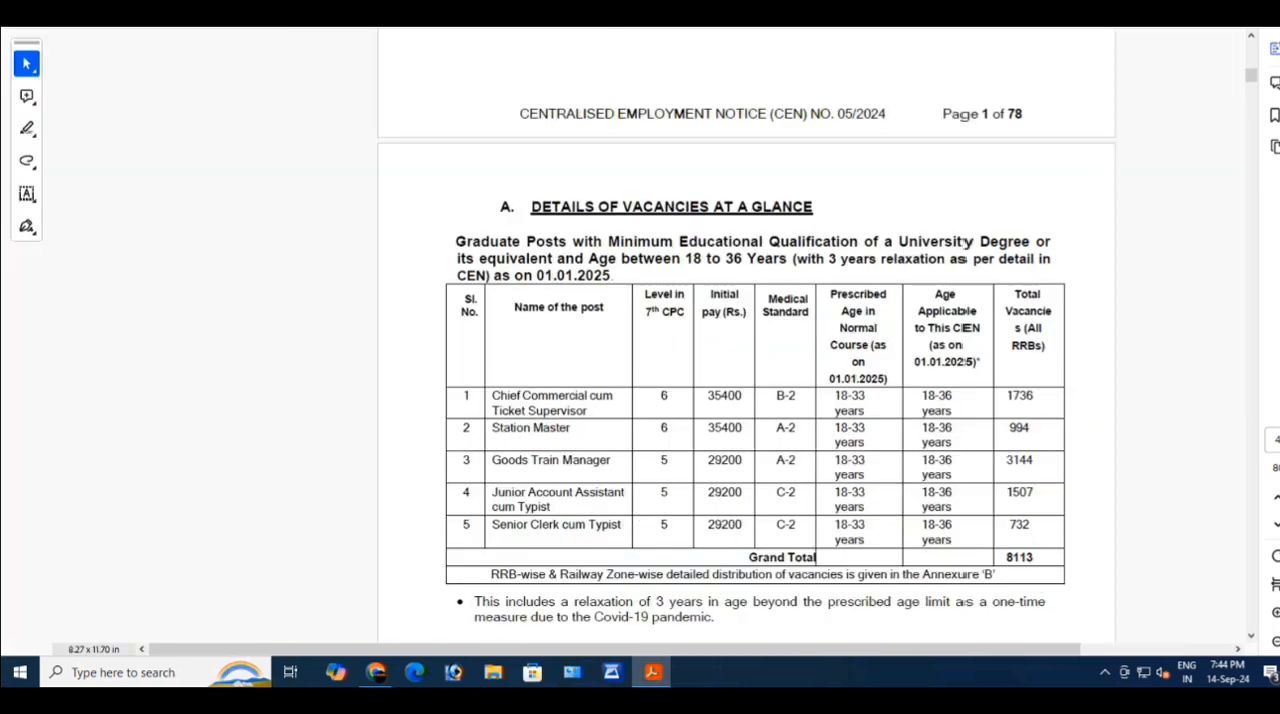
Draw an orange arrow on screen pointing to the Chief Commercial cum Ticket Supervisor row of the vacancy table
key("ctrl+alt+d")
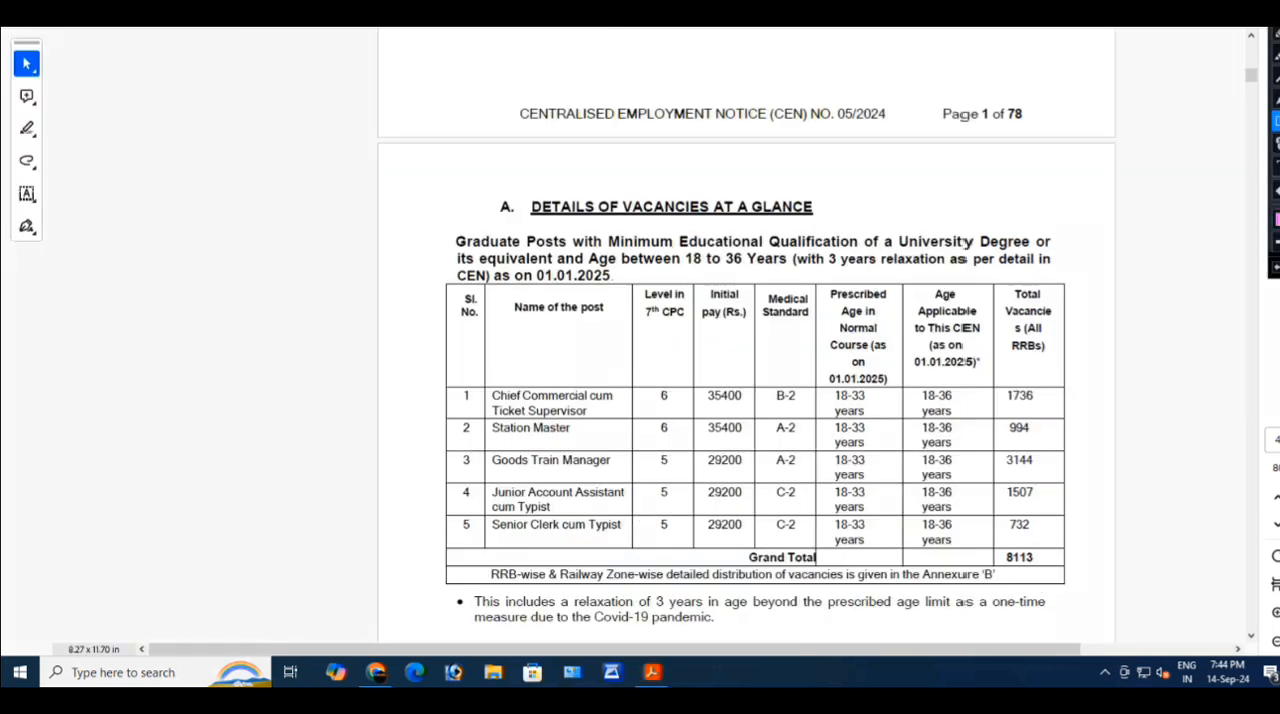
left_click(1276, 98)
left_click_drag(220, 316, 460, 383)
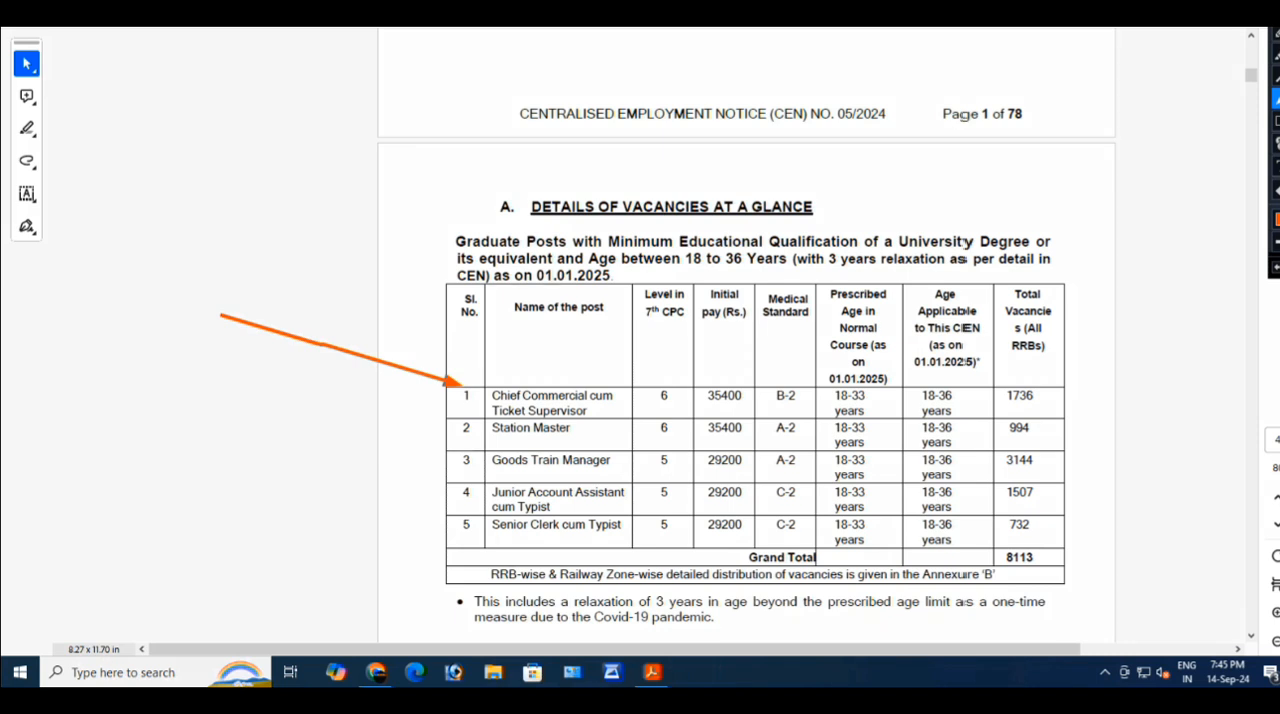
Draw pink rectangles around the first post's initial pay, medical standard, prescribed age and total vacancies
left_click(1276, 121)
left_click_drag(693, 377, 751, 416)
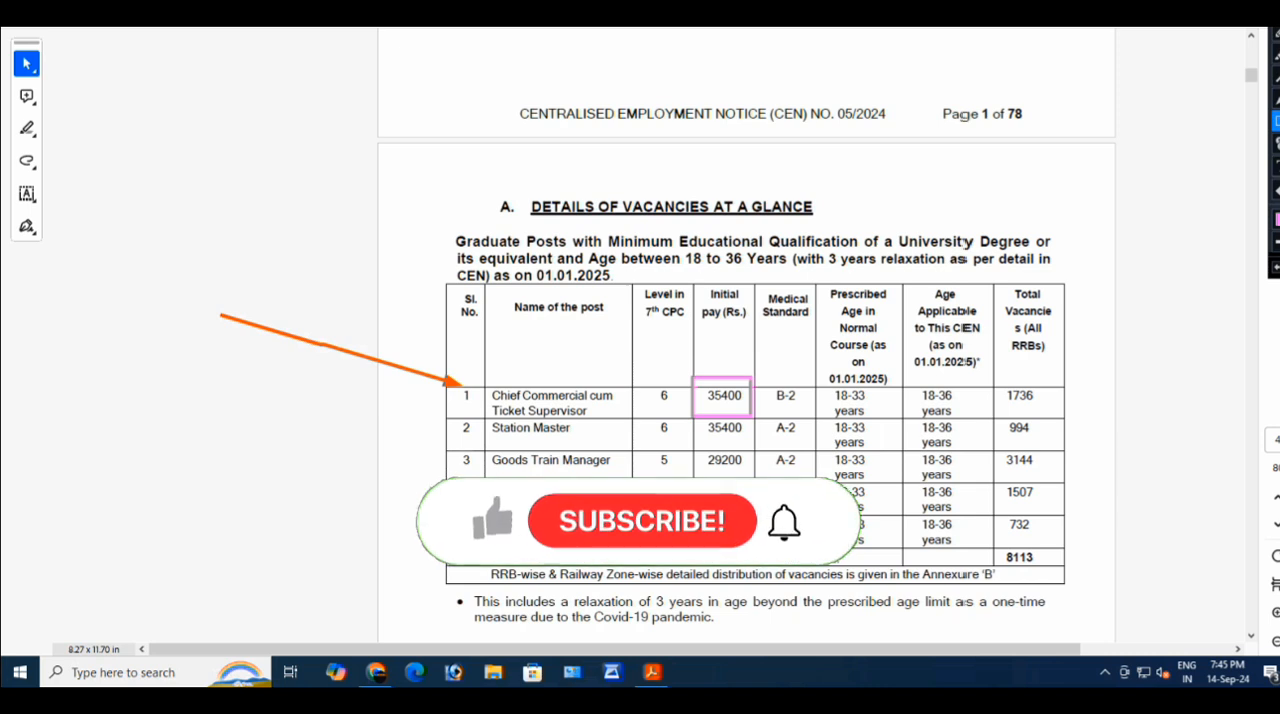
left_click_drag(764, 377, 887, 408)
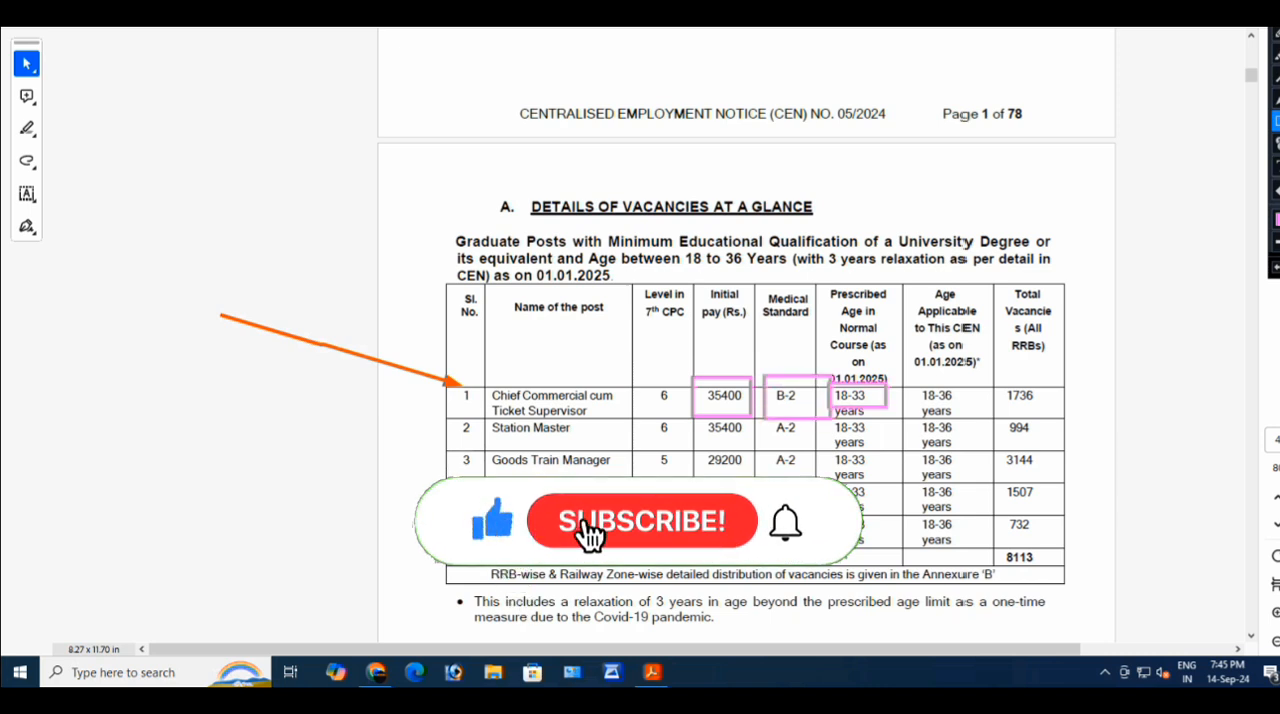
left_click_drag(993, 377, 1045, 409)
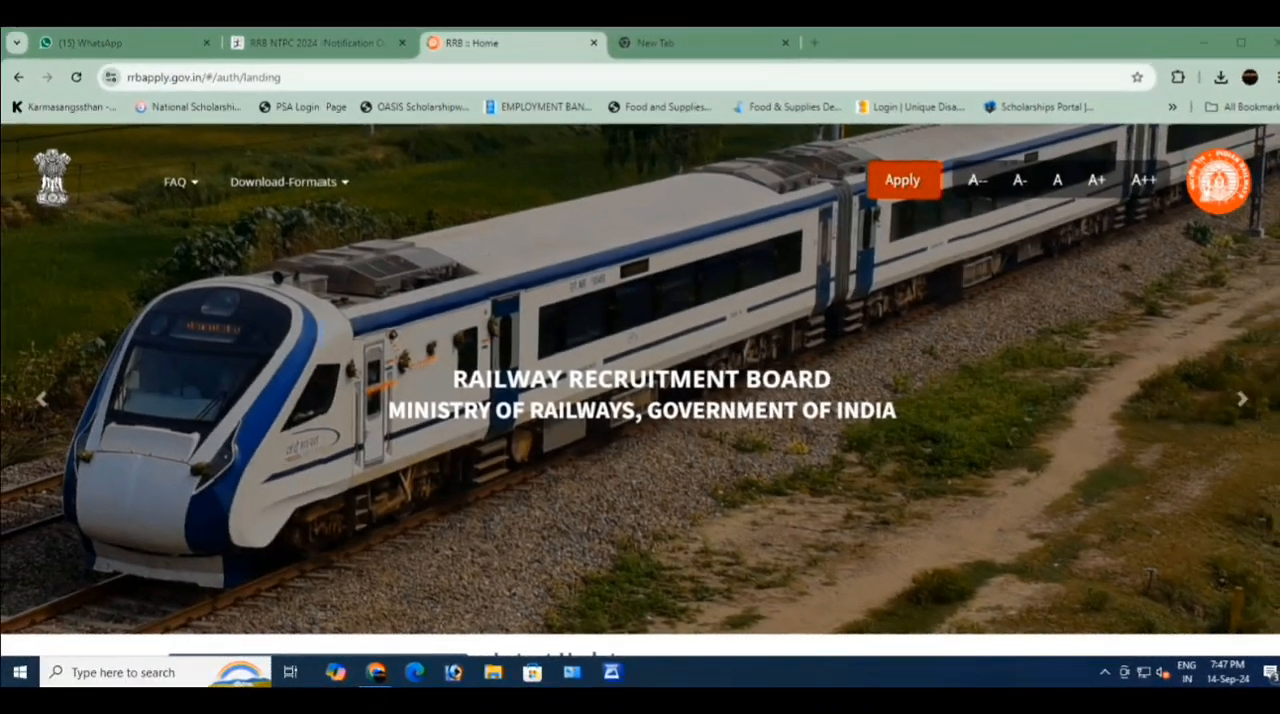
Open the Create An Account form on the RRB application site and dismiss the note for existing account holders
left_click(903, 180)
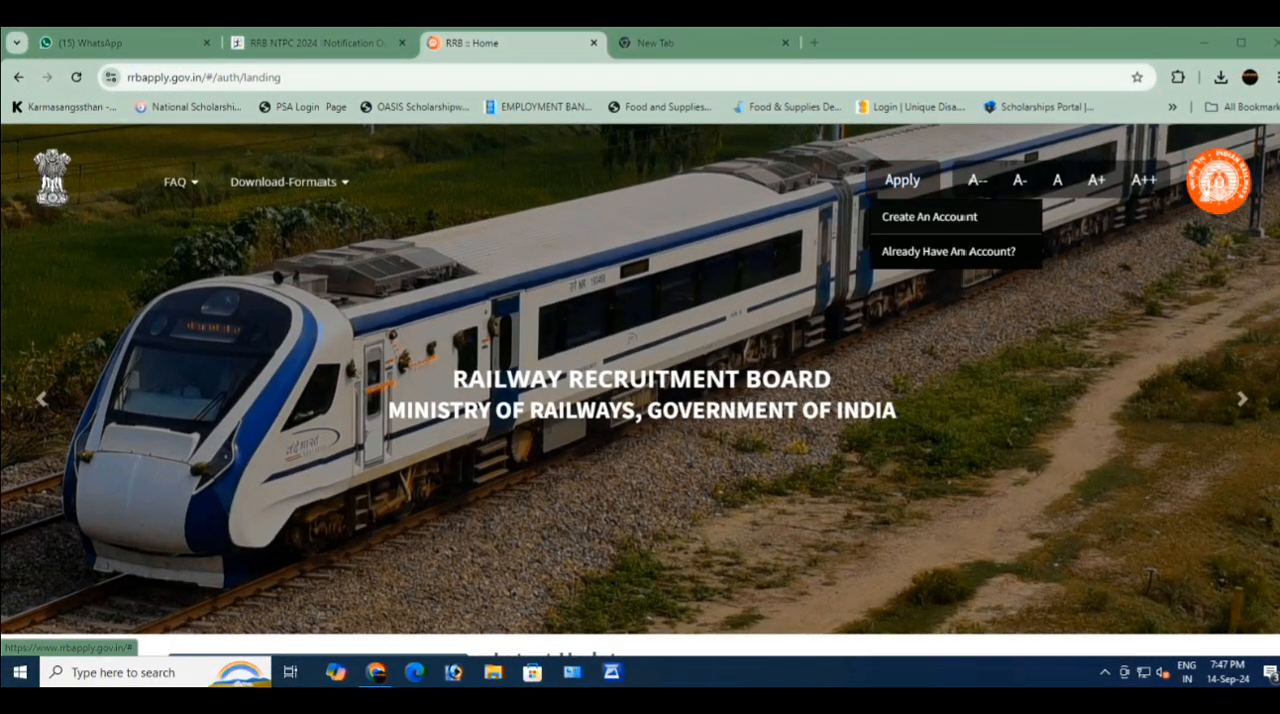
left_click(929, 216)
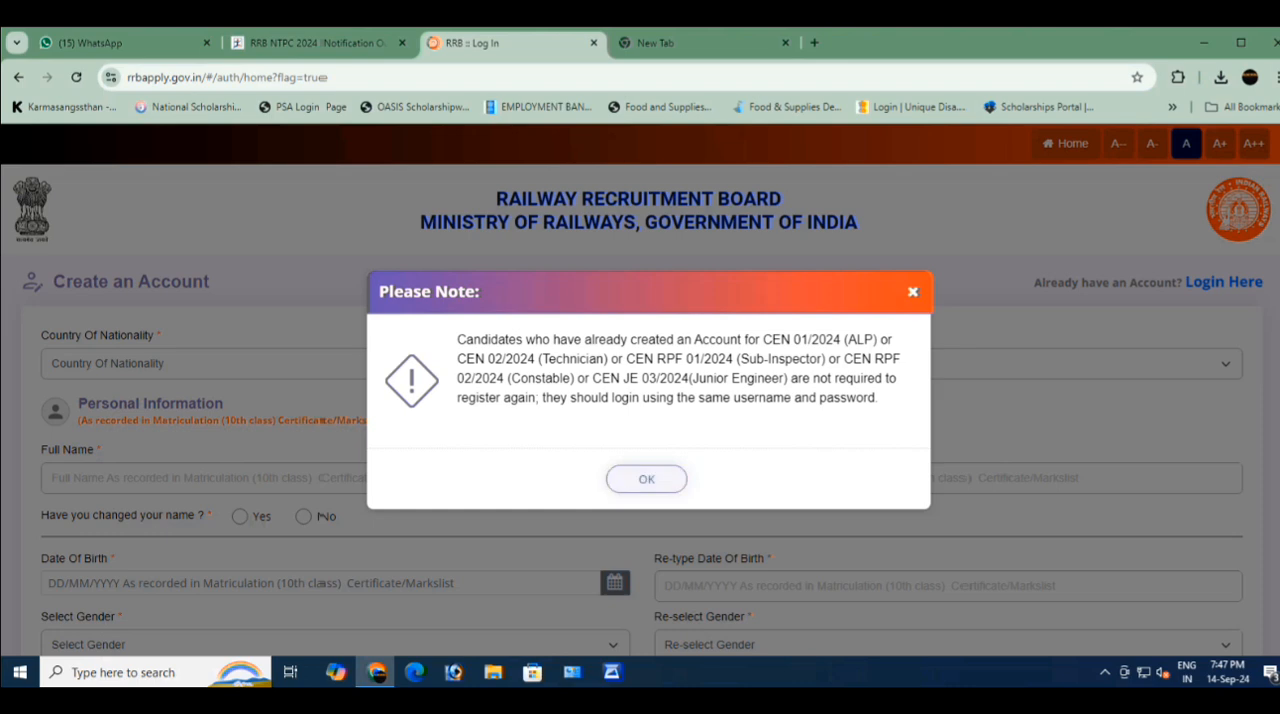
left_click(646, 479)
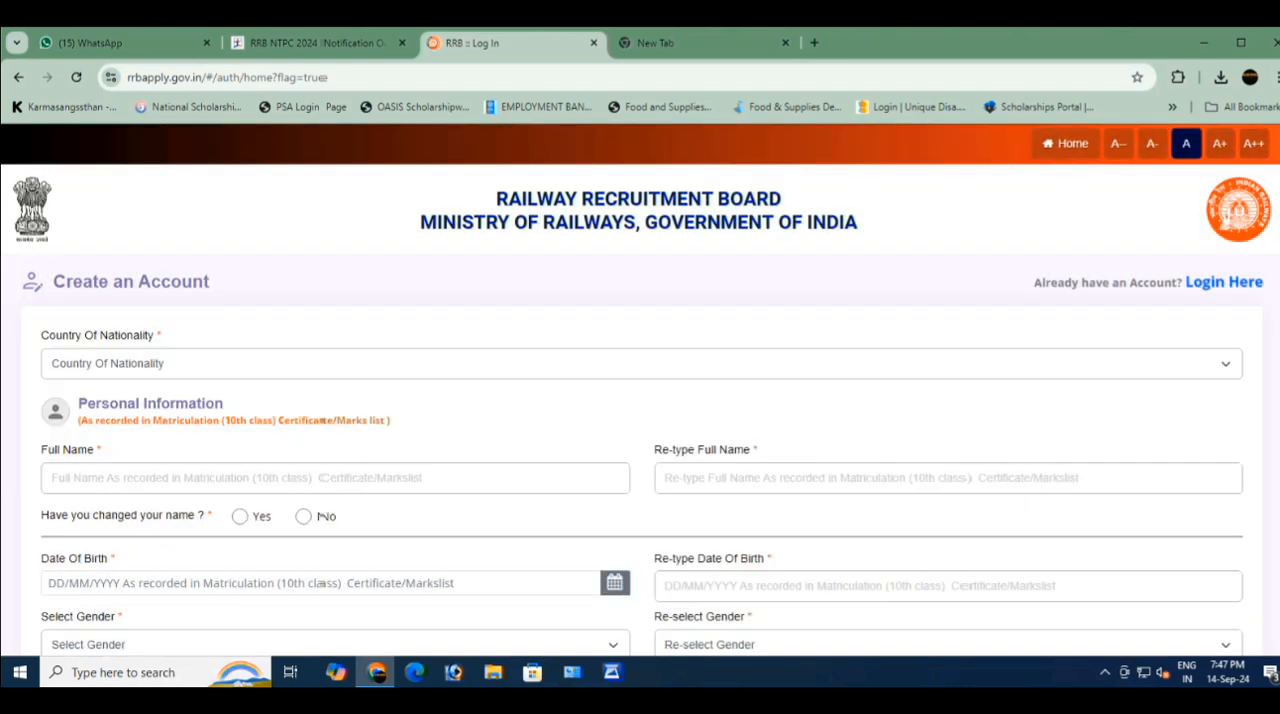
Set the country of nationality to India and enter the candidate's full name in the name and re-type fields
left_click(641, 364)
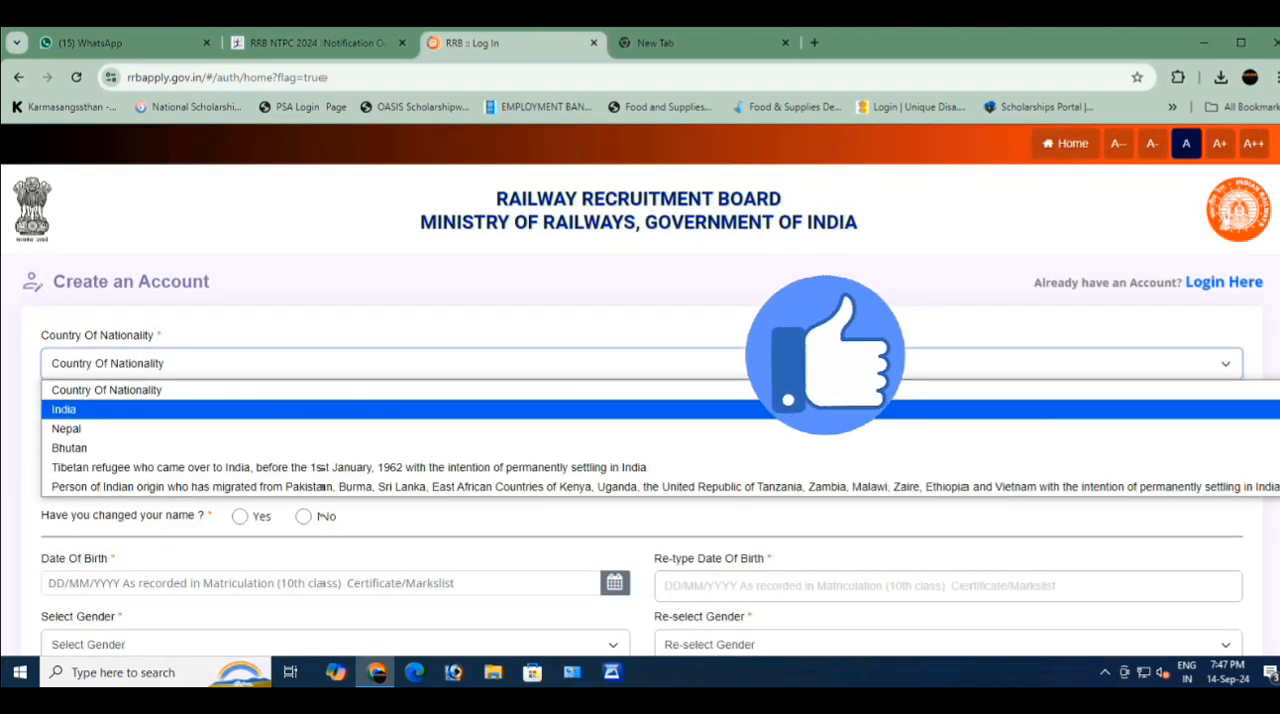
left_click(641, 409)
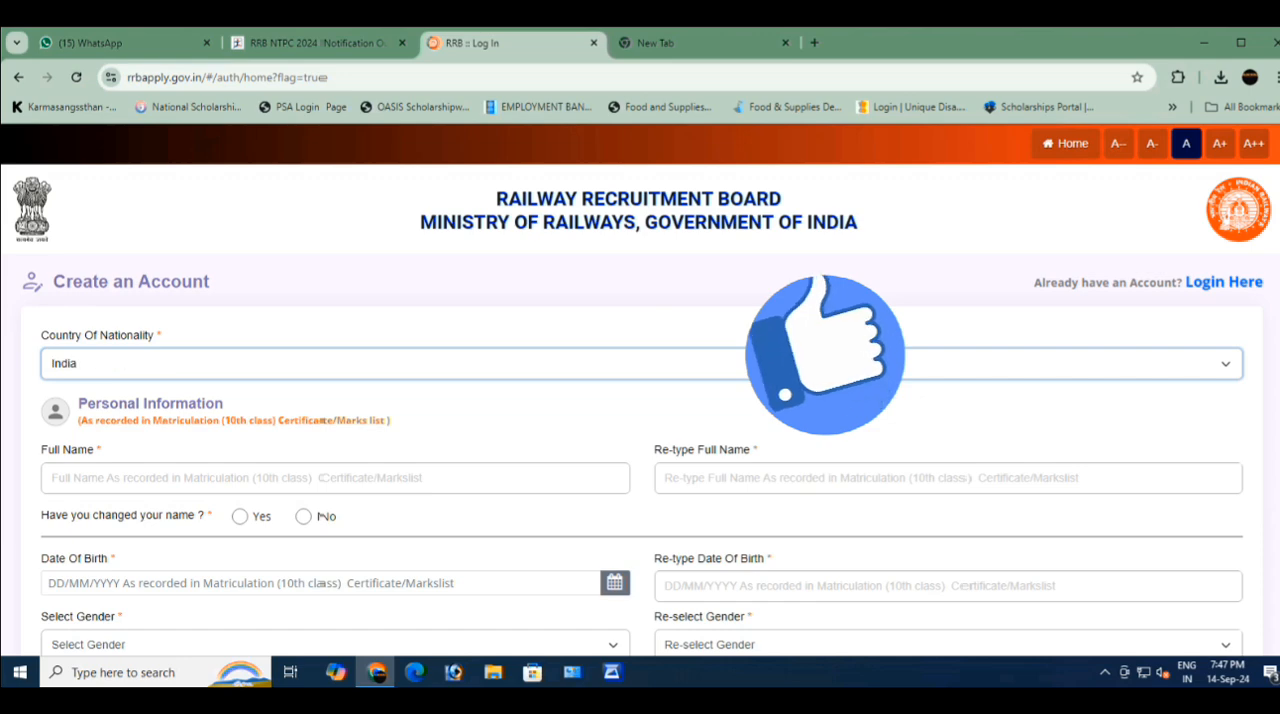
left_click_drag(96, 421, 276, 421)
left_click(277, 421)
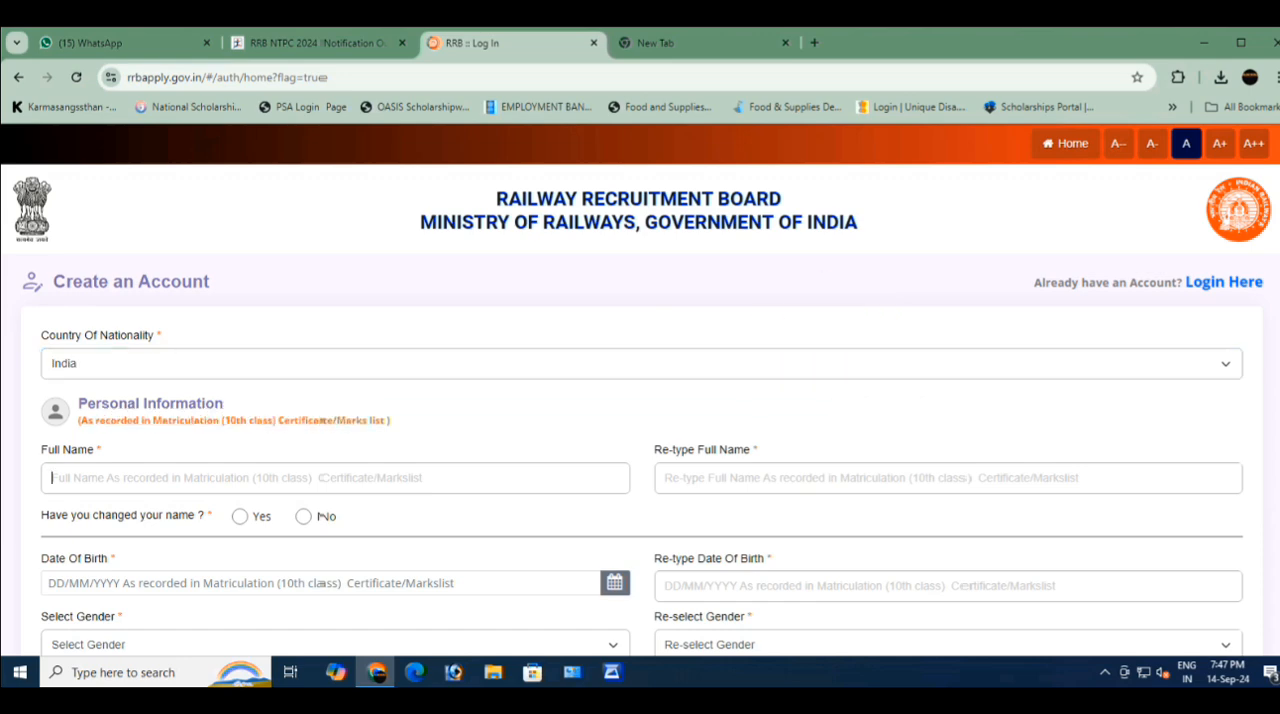
left_click(320, 477)
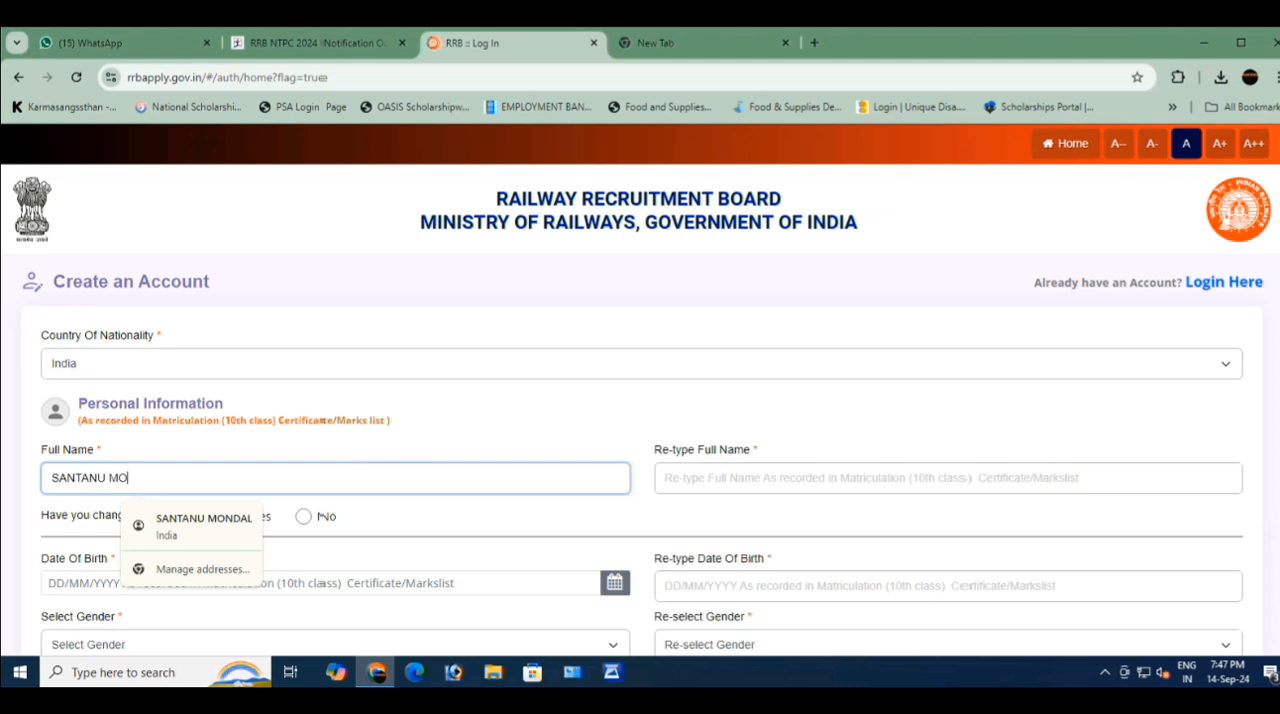
key("Tab")
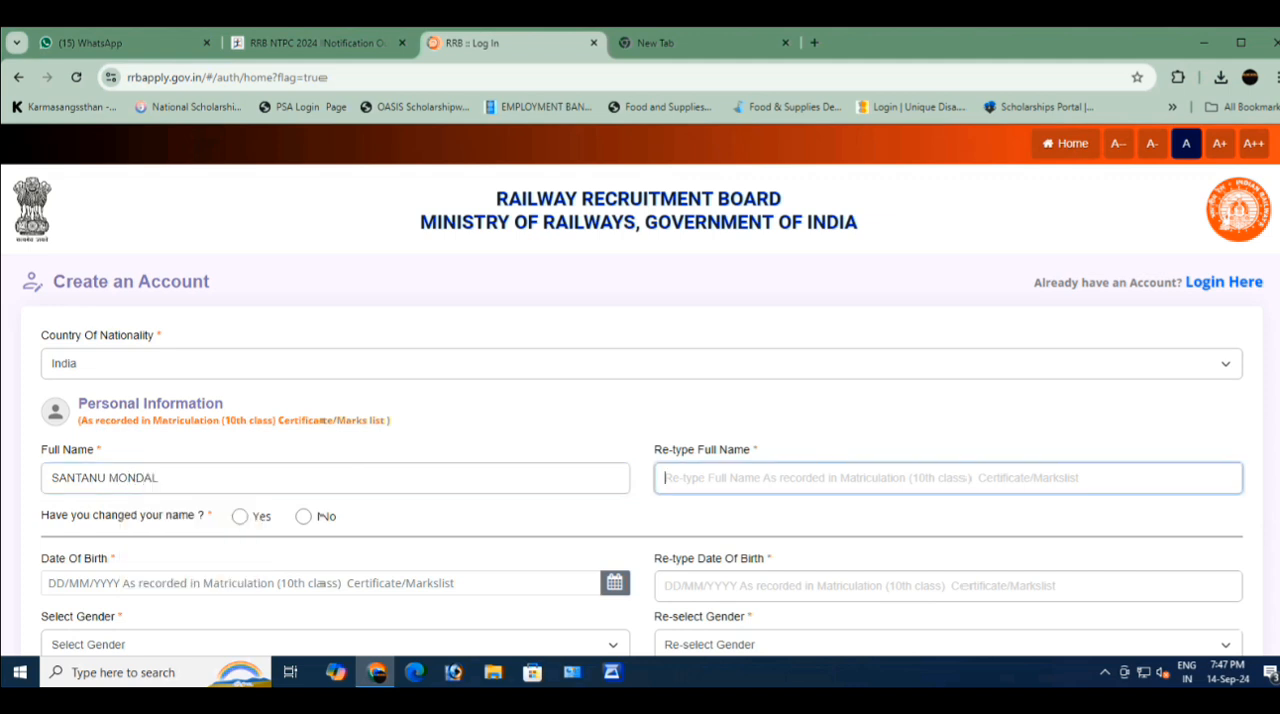
type("SAN")
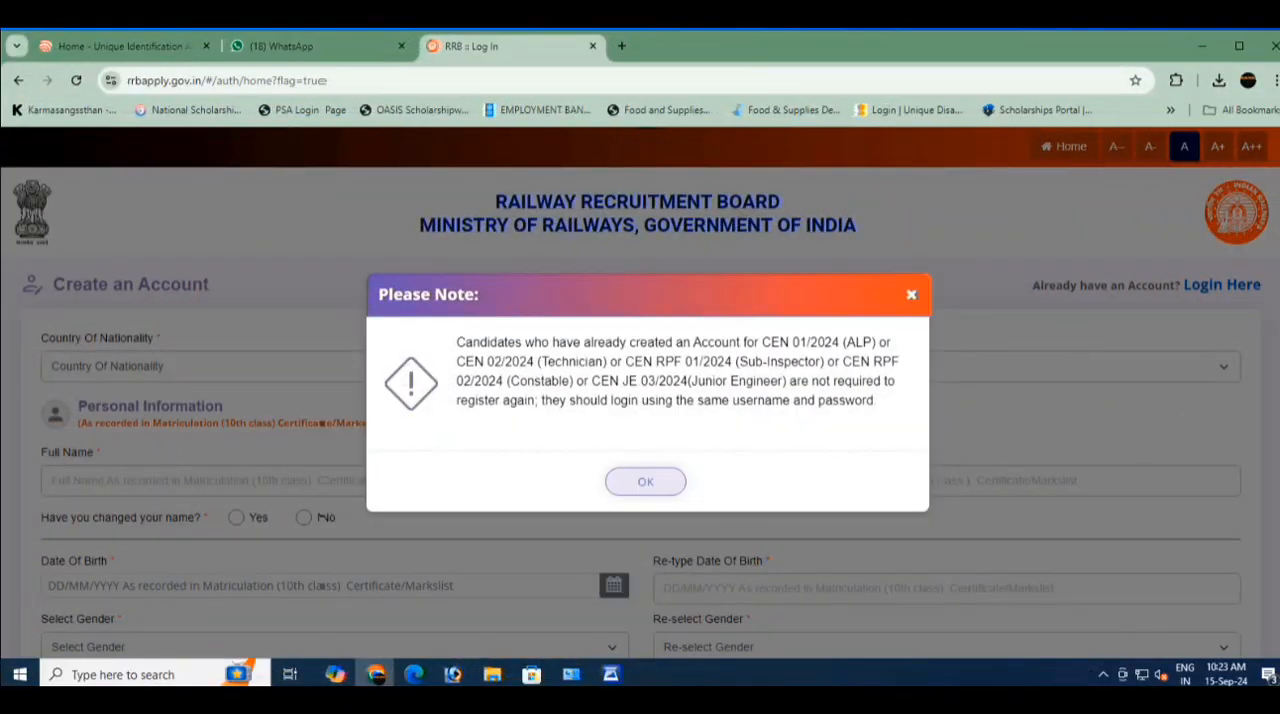
Dismiss the note on the blank account form and set the country of nationality to India
left_click(646, 480)
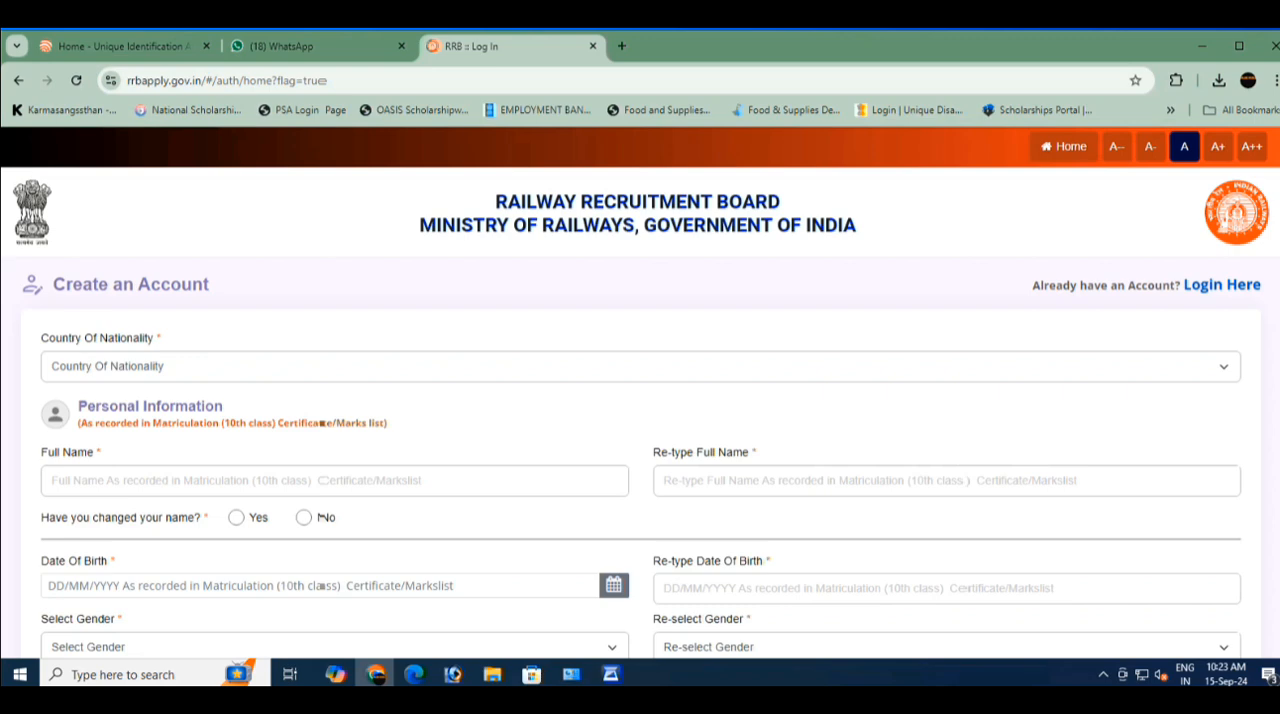
scroll(640, 400, "down", 1)
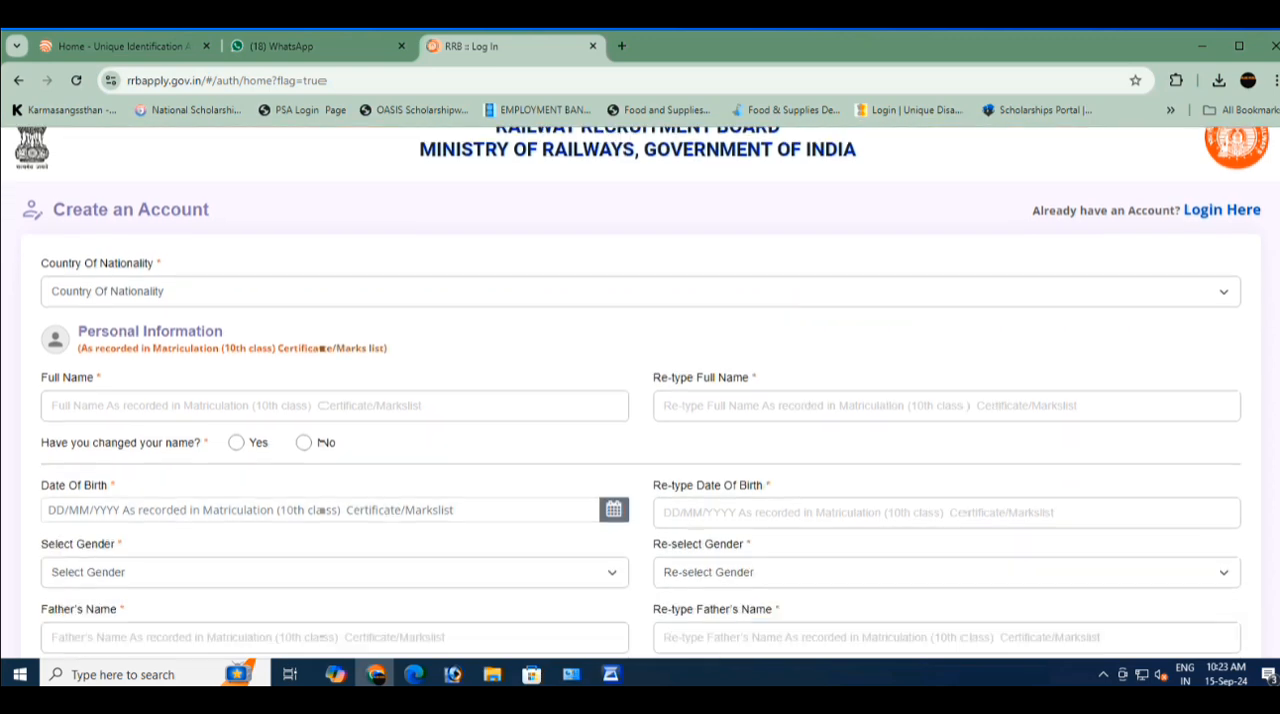
left_click_drag(41, 238, 161, 240)
left_click(180, 267)
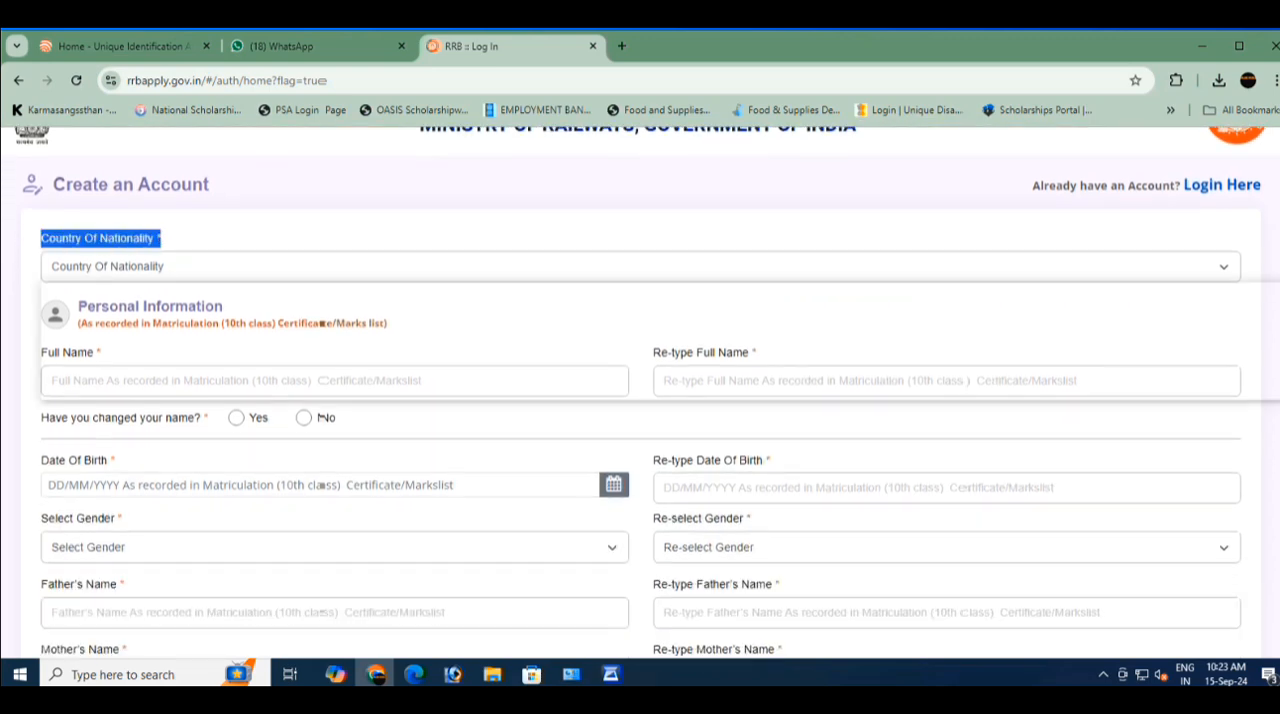
left_click(120, 312)
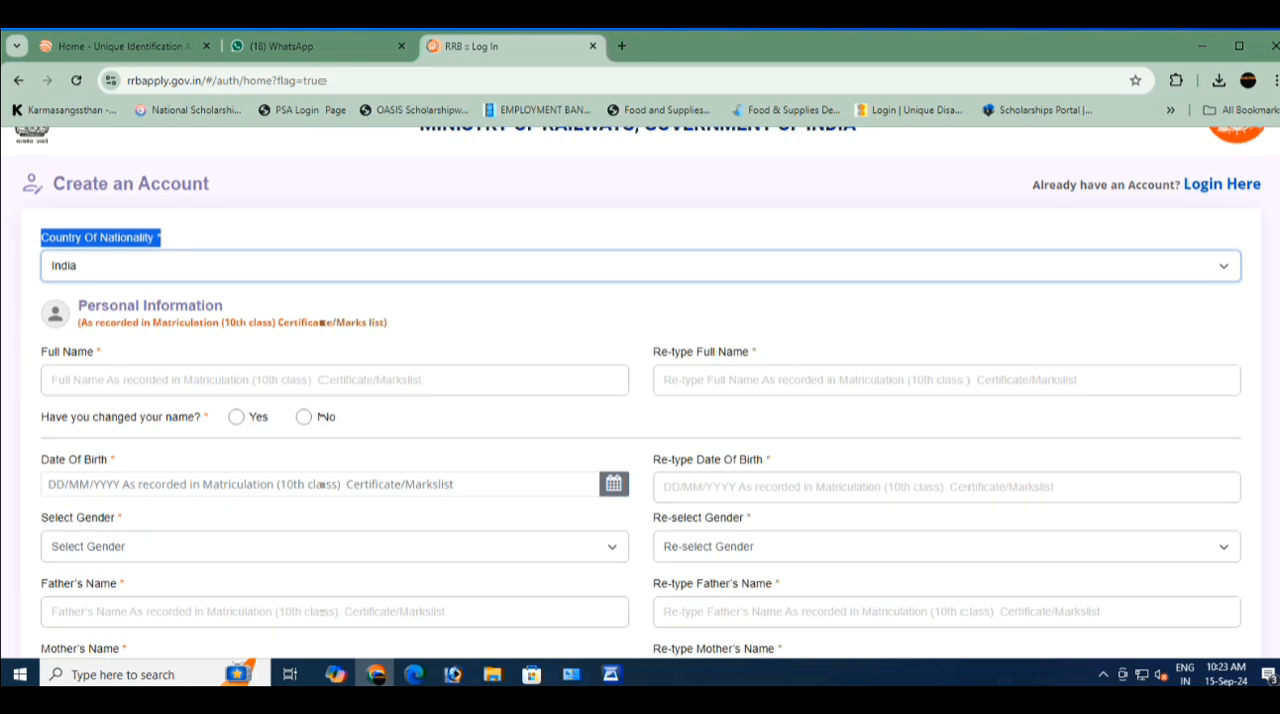
Enter the candidate's full name in both the Full Name and Re-type Full Name fields, and highlight the matriculation certificate hint
scroll(640, 400, "down", 1)
left_click(160, 300)
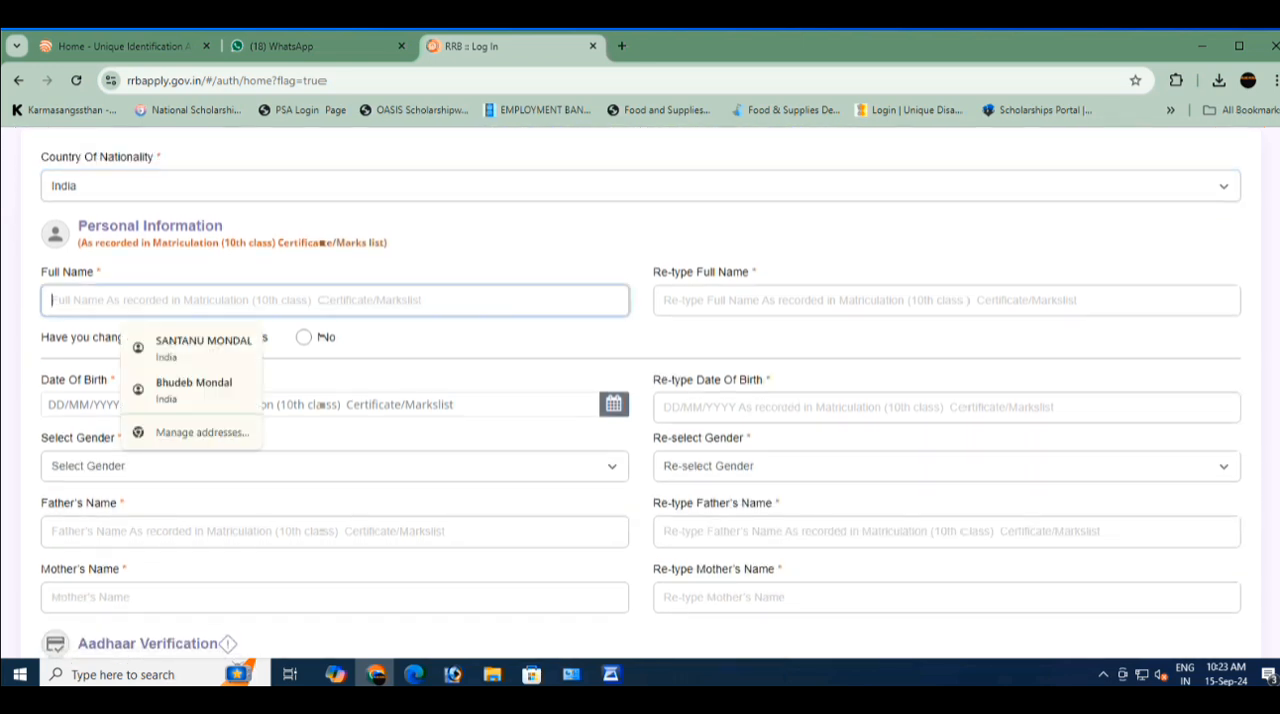
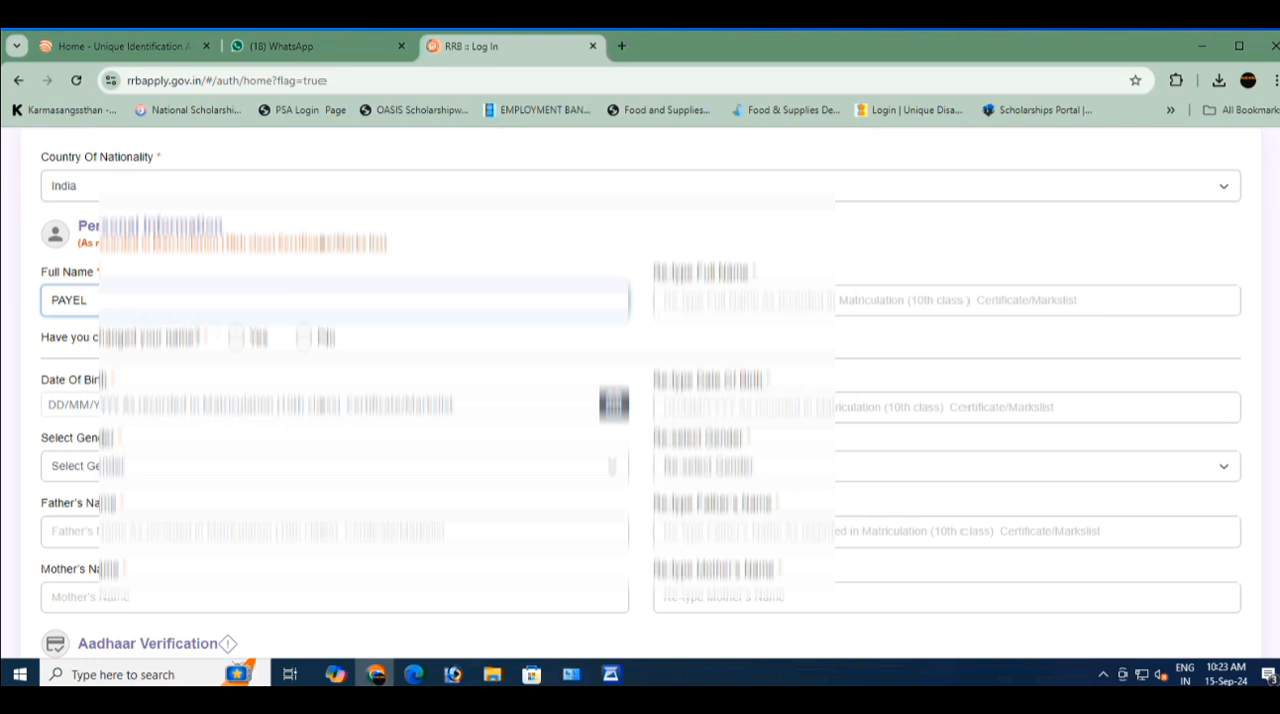
left_click(740, 300)
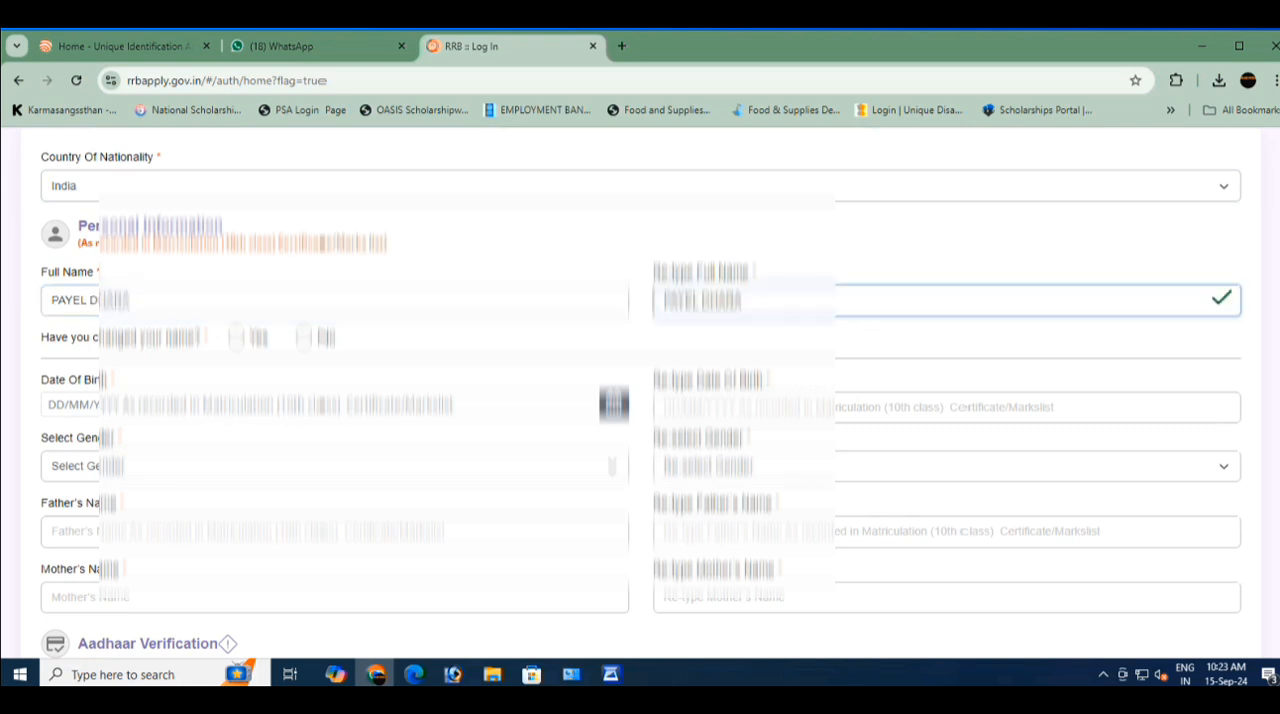
left_click_drag(86, 242, 387, 242)
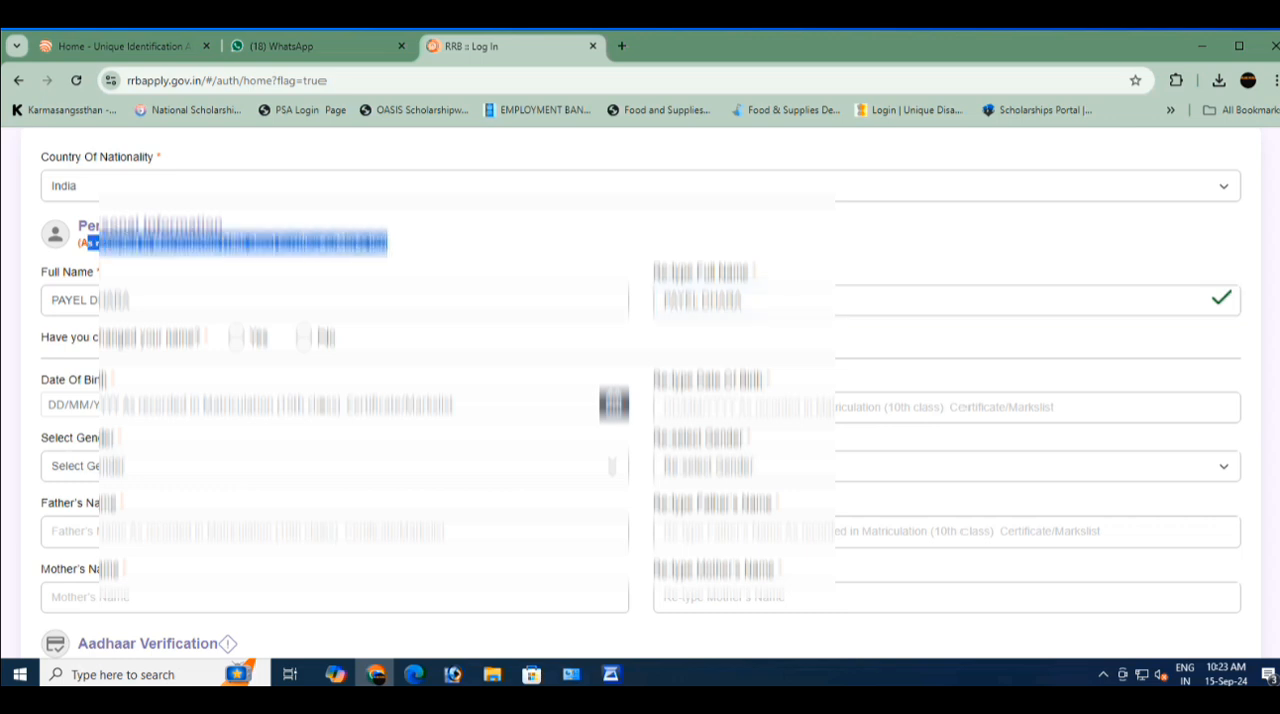
Answer Yes to the name change question and enter the candidate's changed name in the New/Changed Name and re-type fields
left_click_drag(55, 337, 189, 337)
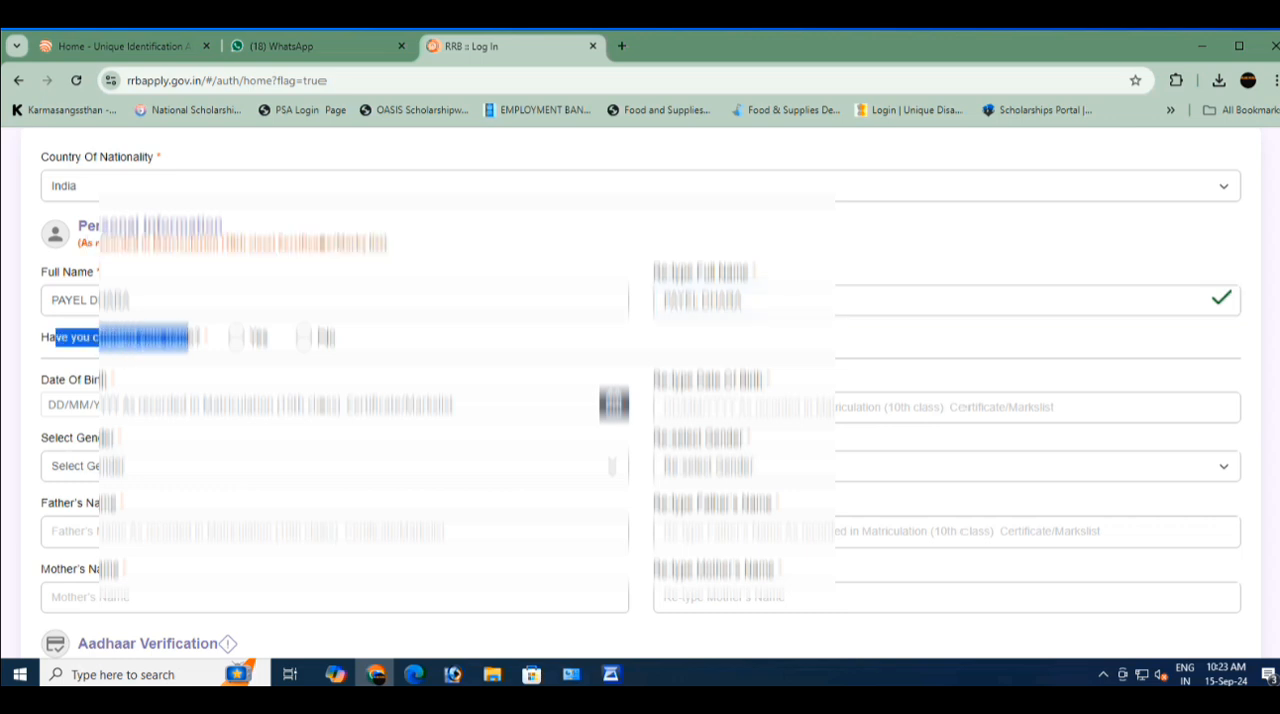
left_click(236, 338)
left_click(646, 481)
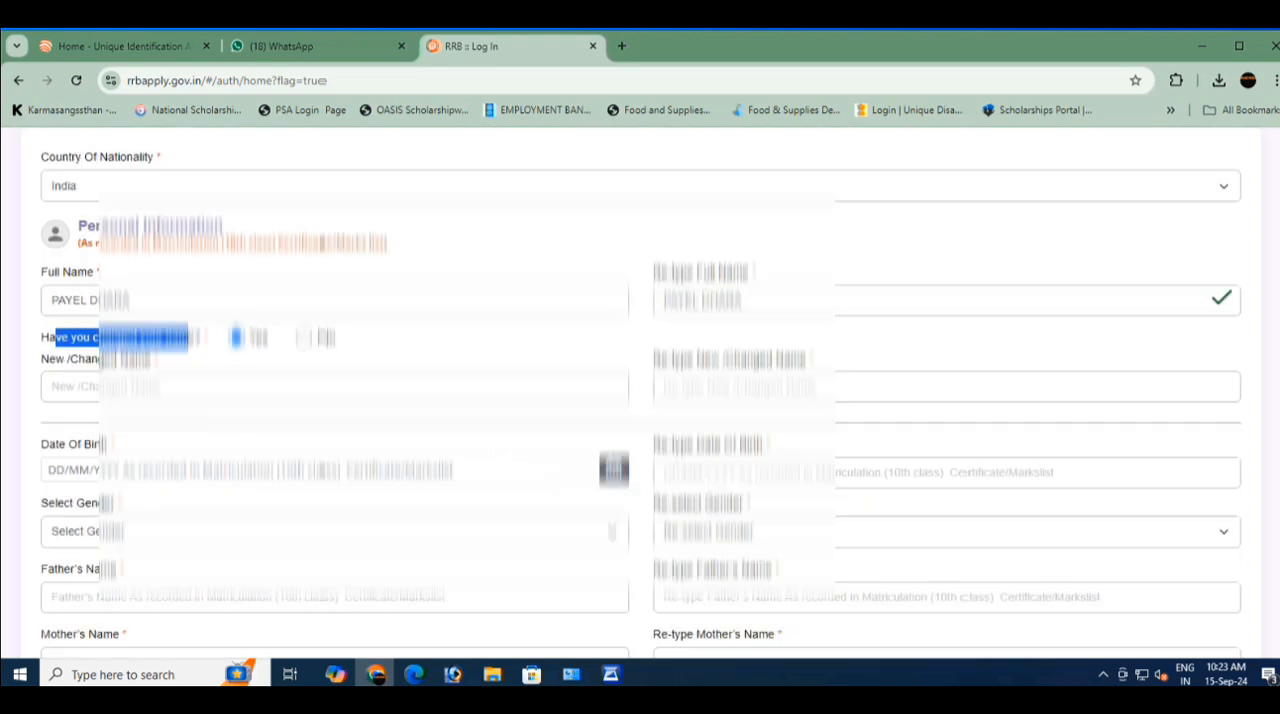
left_click(335, 387)
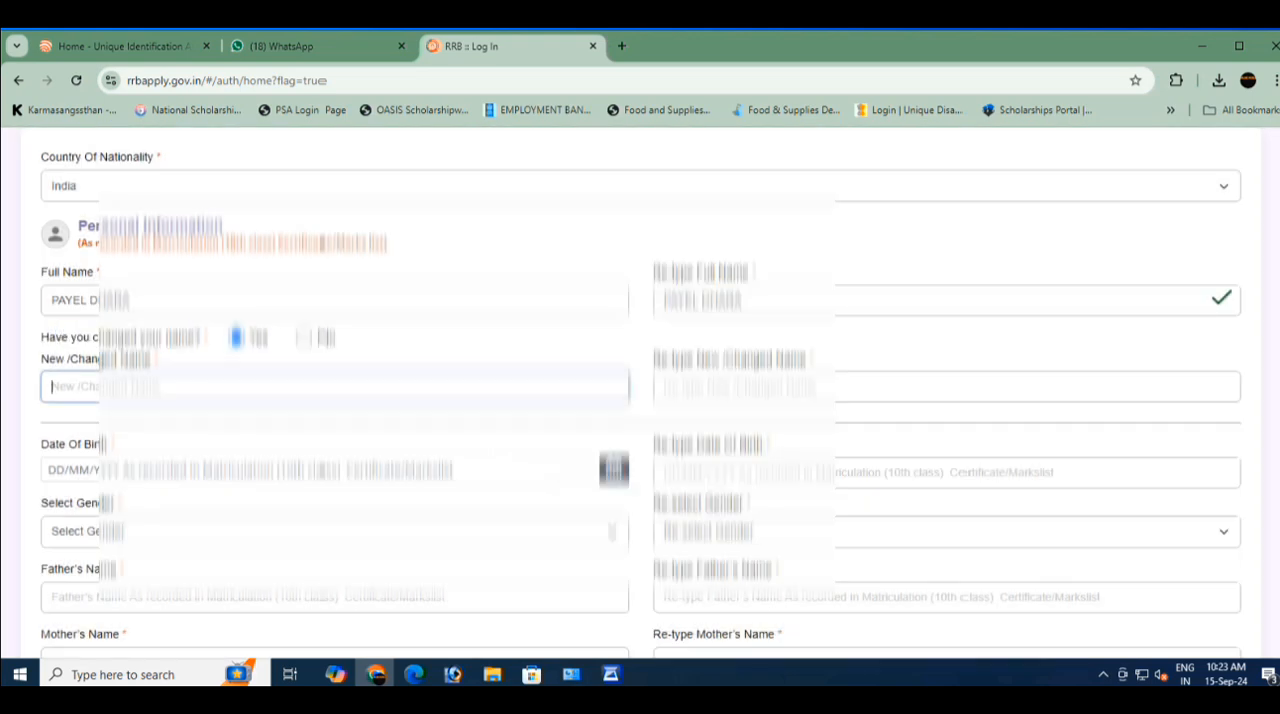
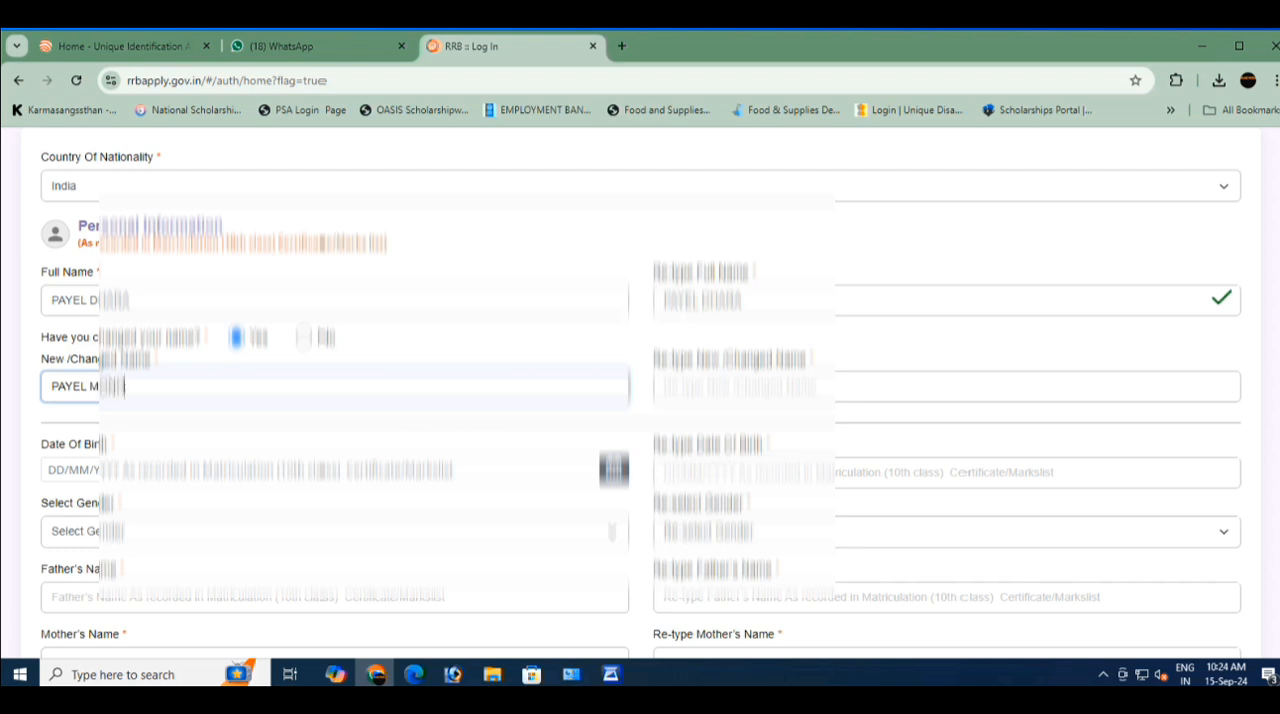
key("Tab")
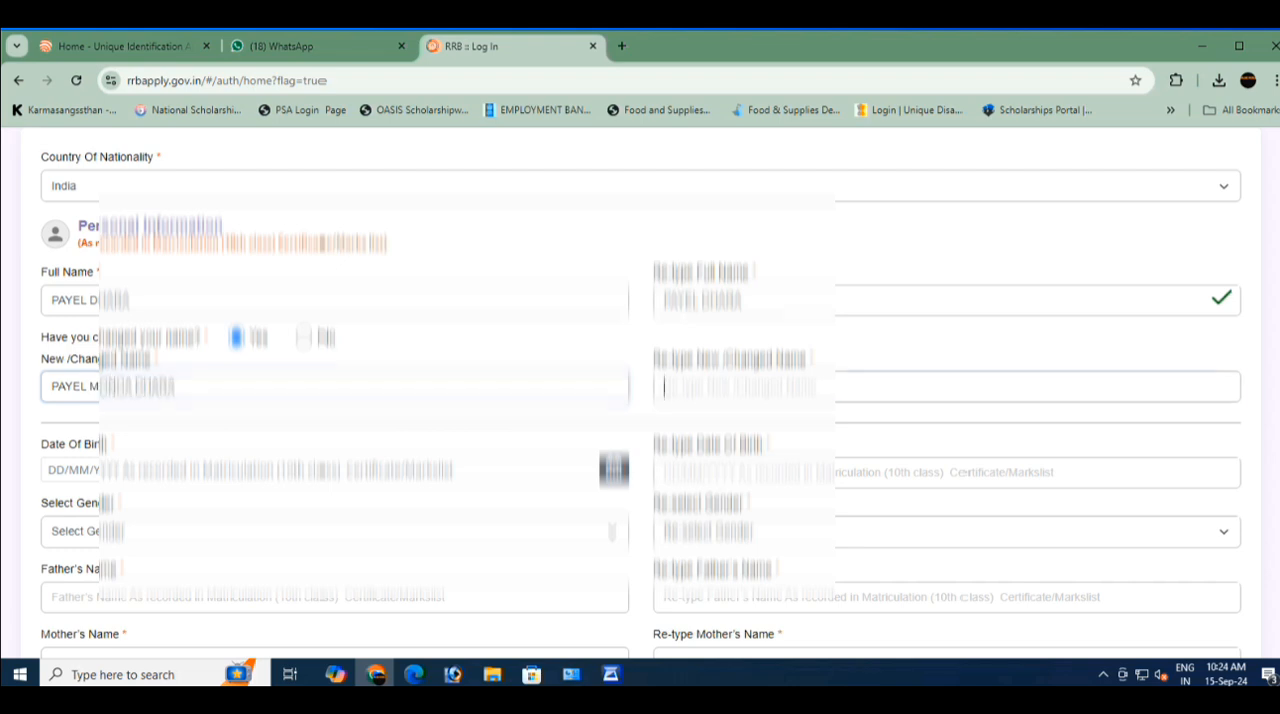
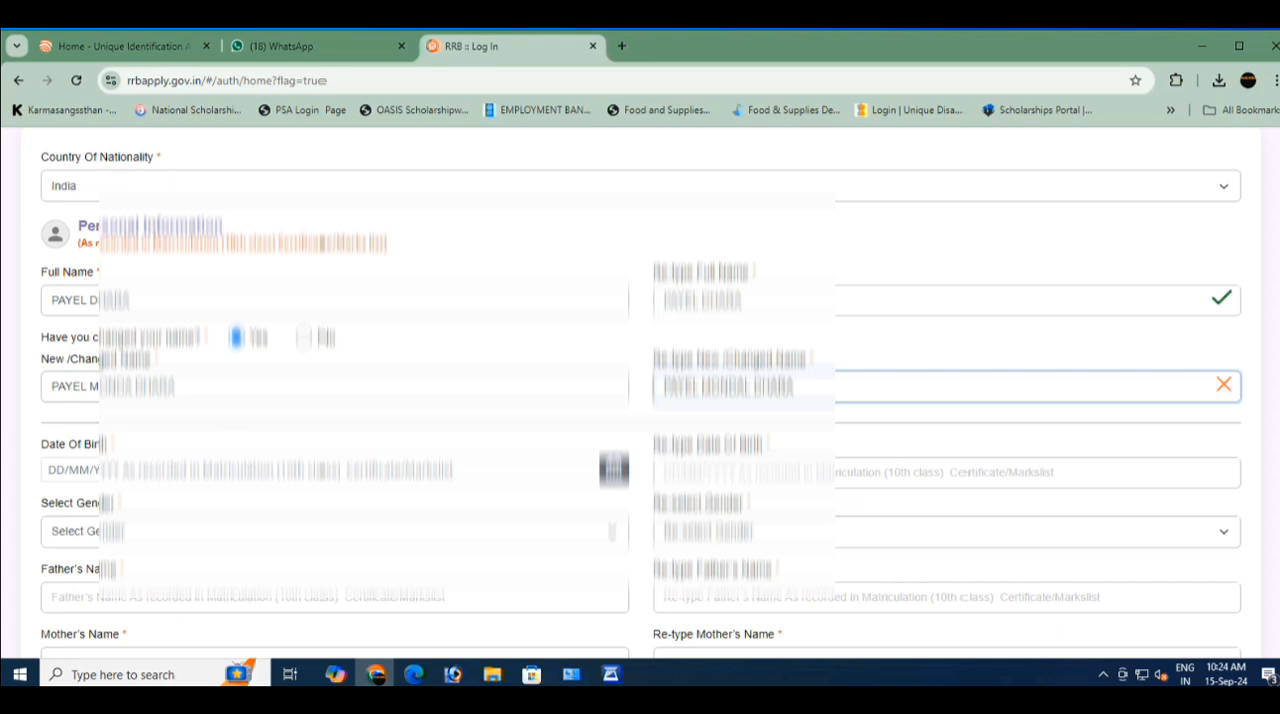
Correct the surname in the New/Changed Name field and re-enter the matching changed name in the re-type field
key("Tab")
left_click(131, 387)
type("L")
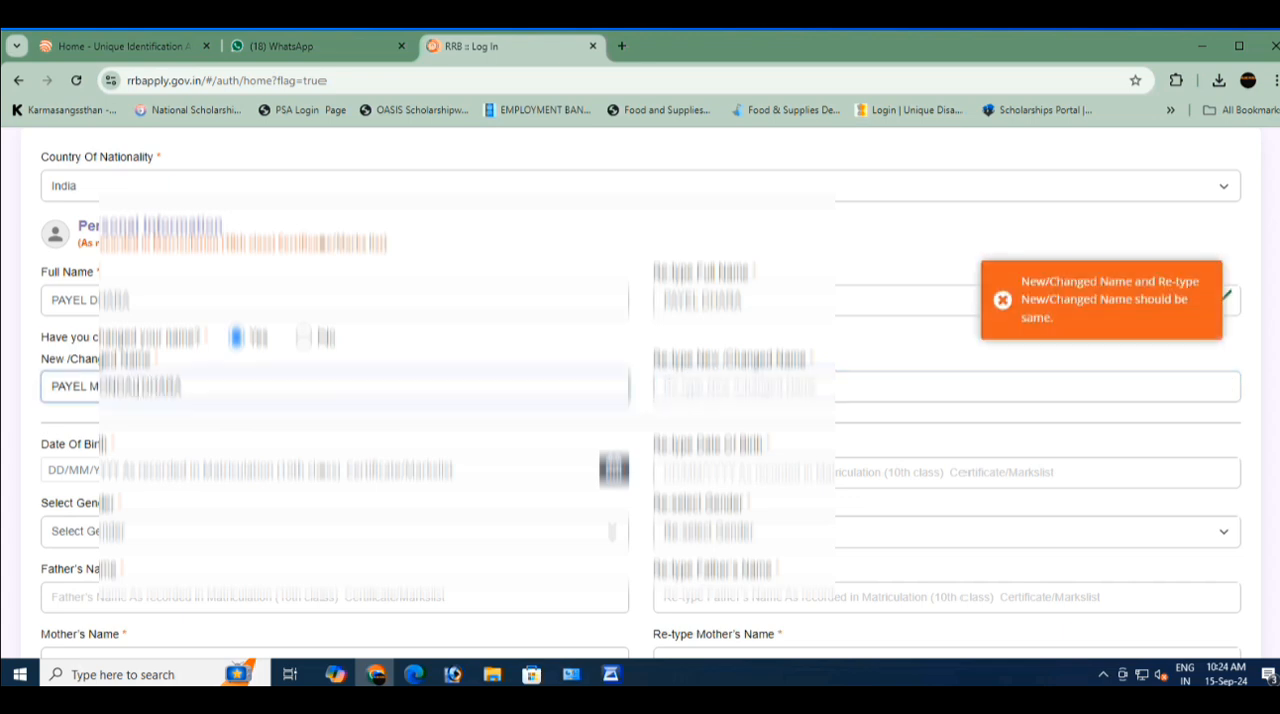
key("Tab")
key("Tab")
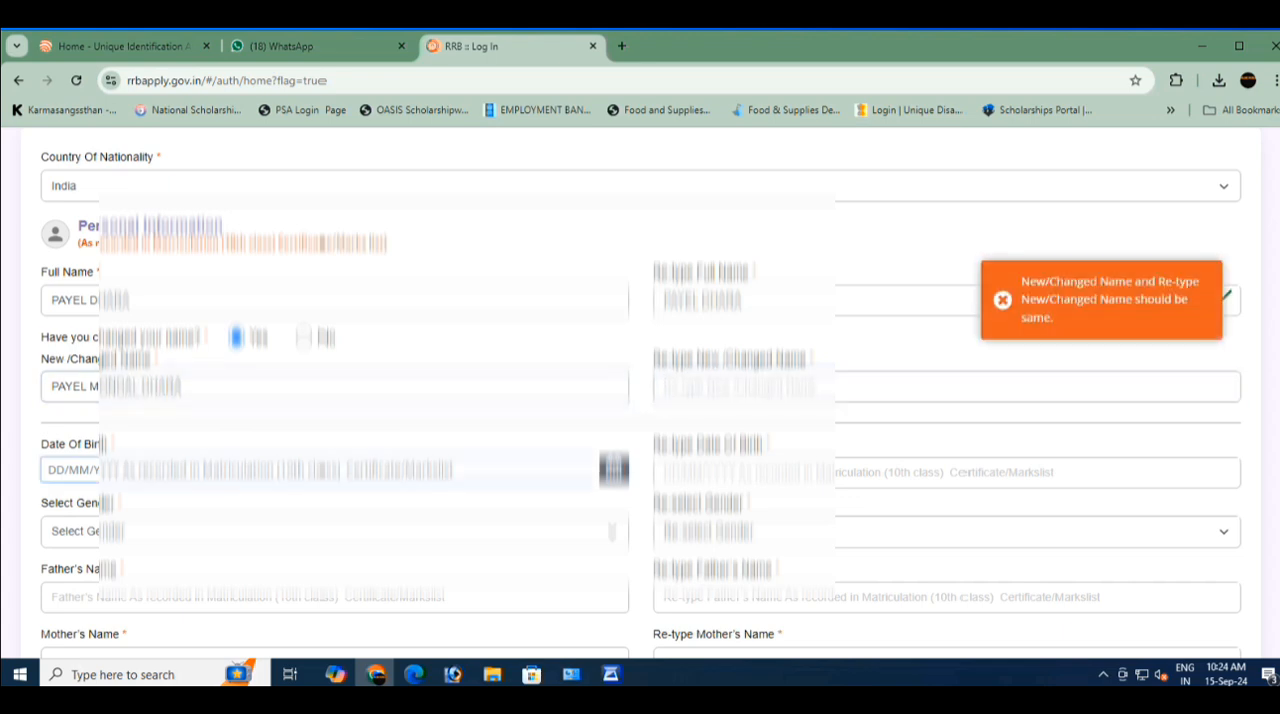
key("shift+Tab")
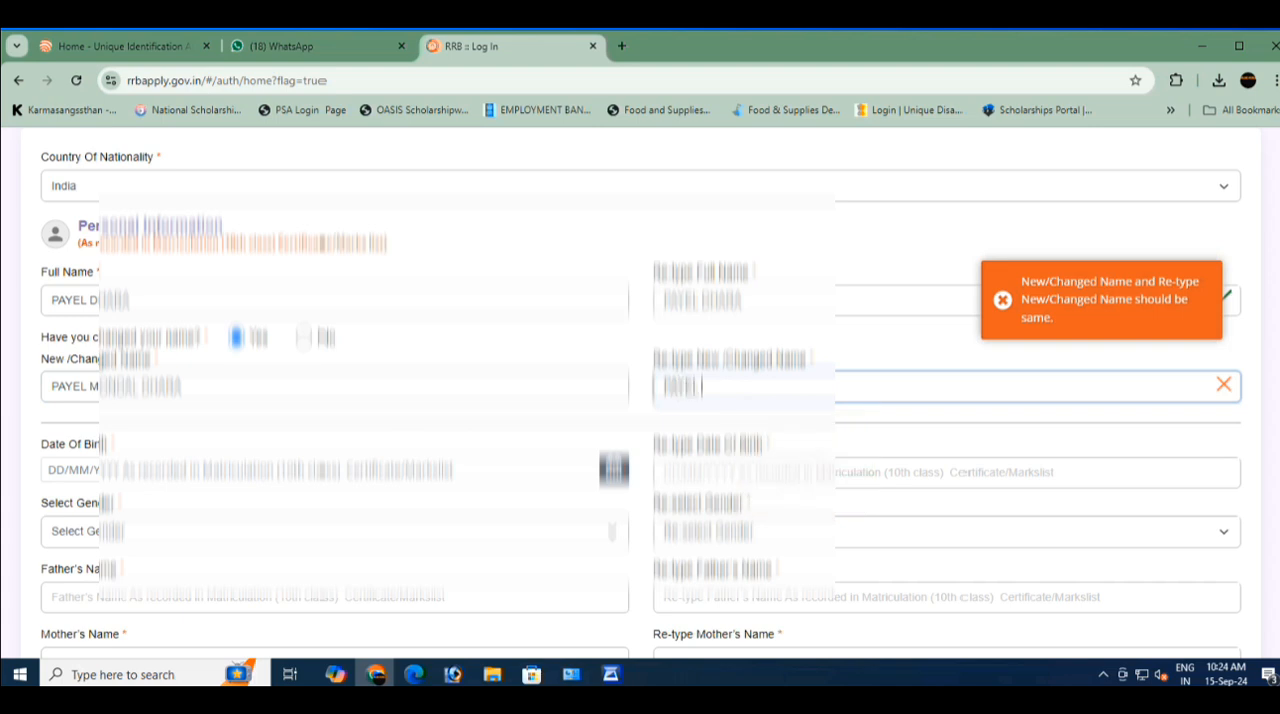
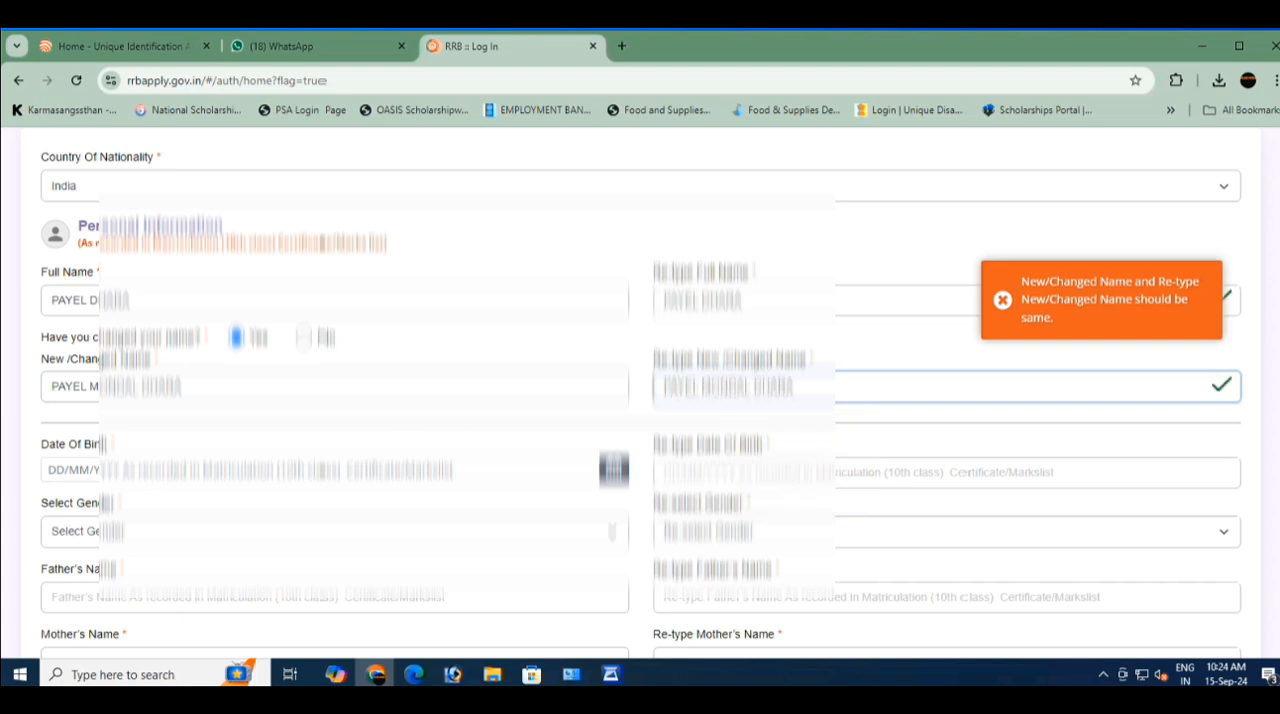
key("Tab")
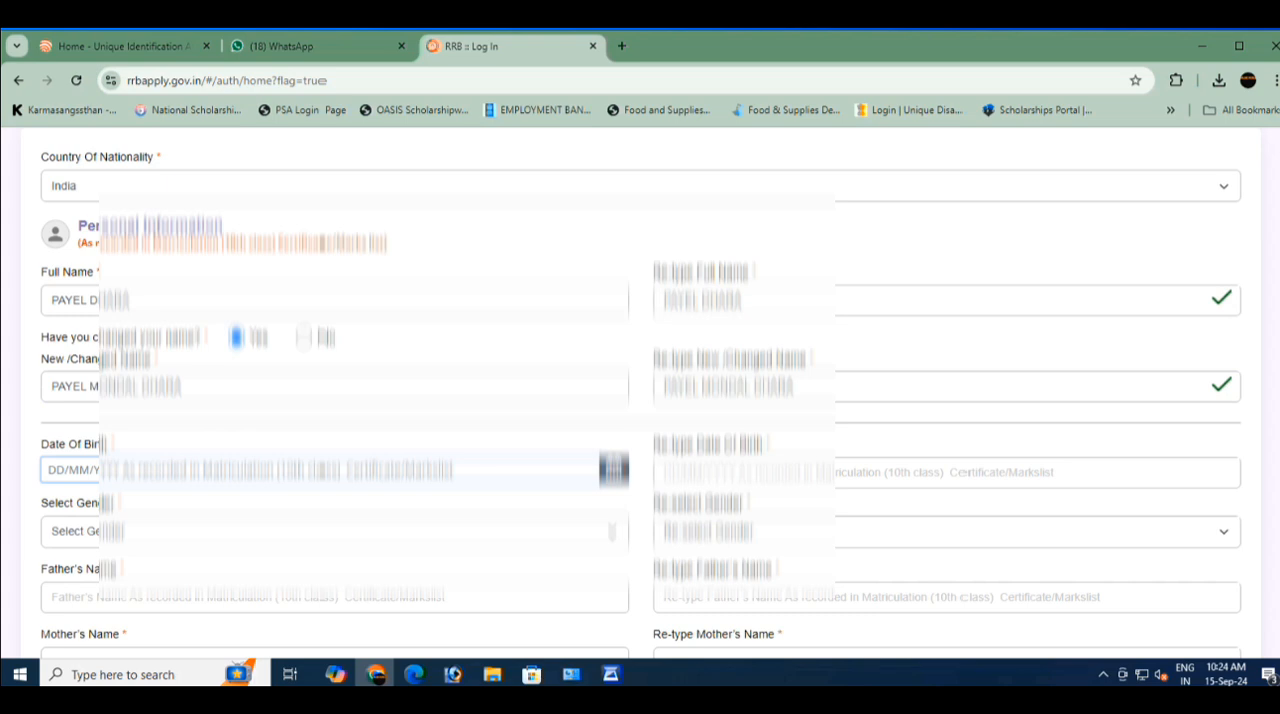
Pick the candidate's date of birth from the calendar and enter the same date in the re-type field
left_click(614, 470)
left_click(106, 325)
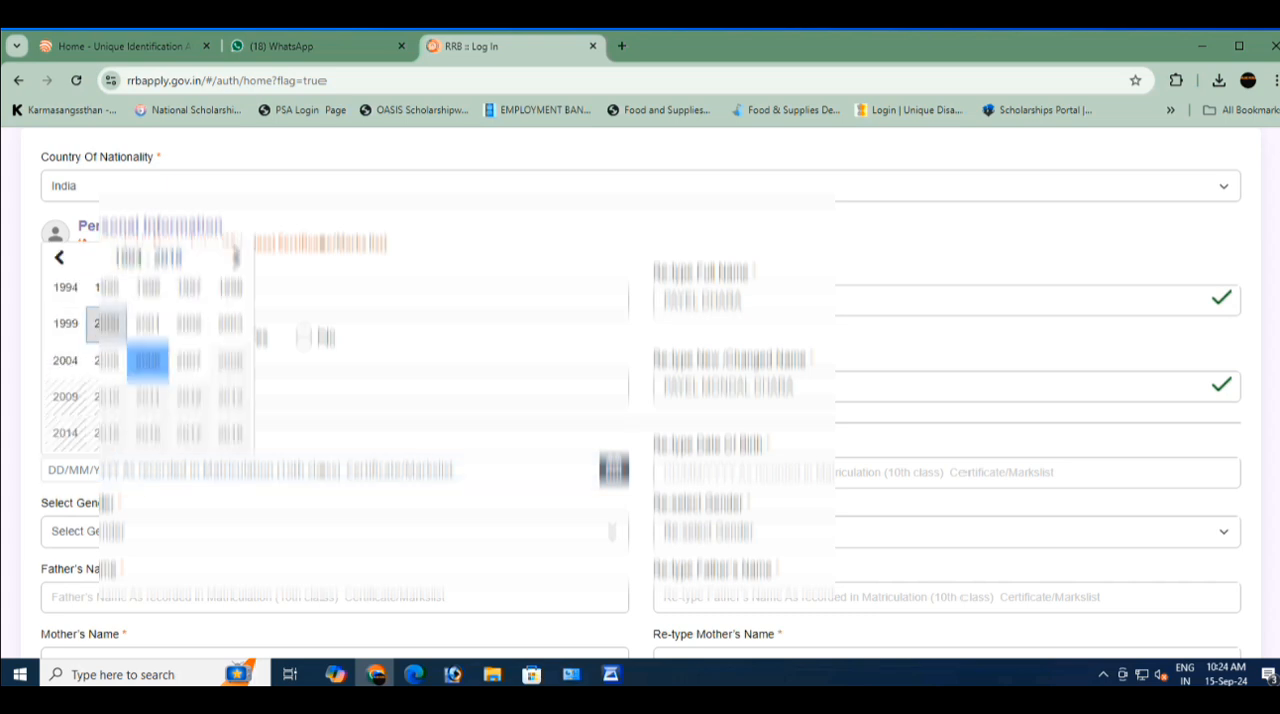
left_click(133, 258)
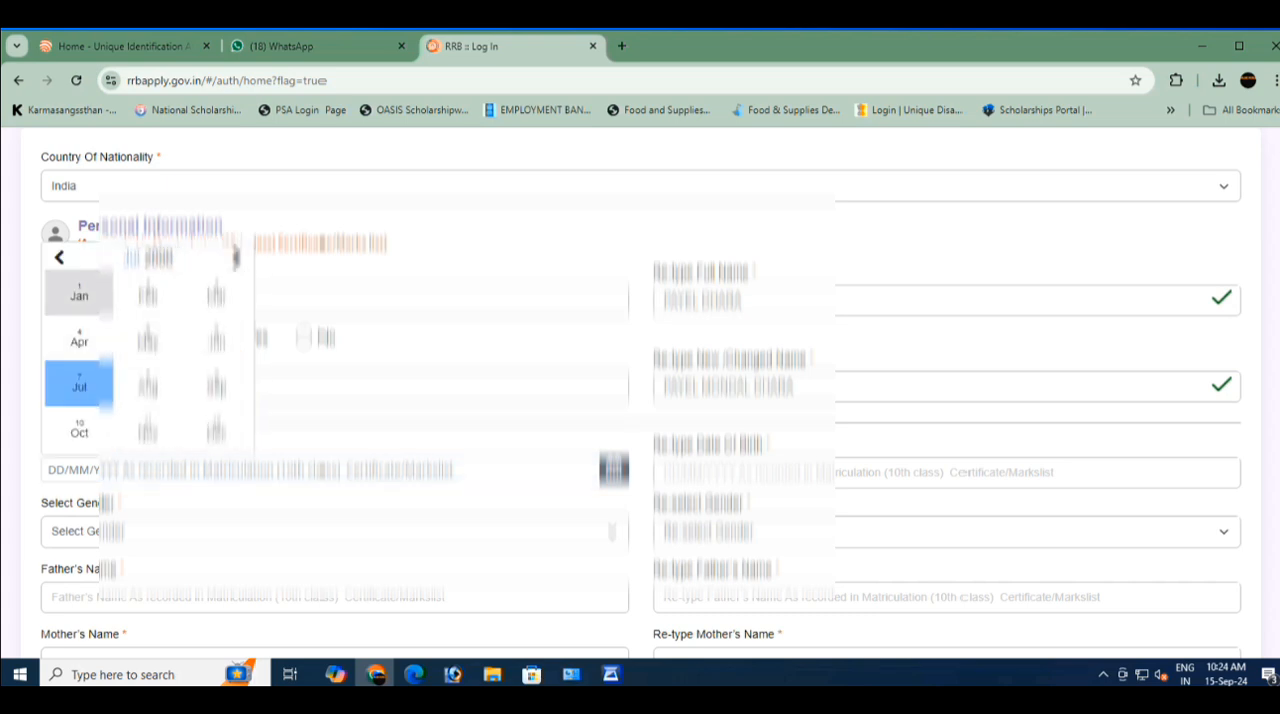
left_click(80, 296)
left_click(206, 301)
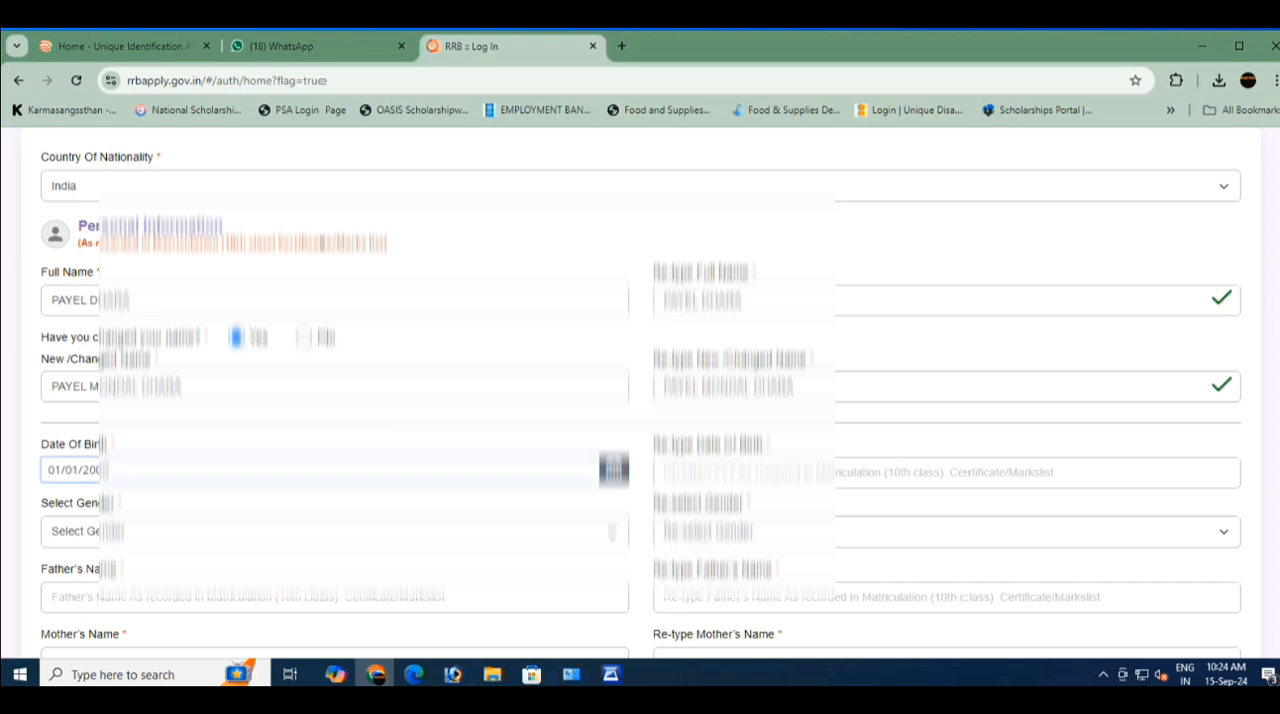
left_click(700, 473)
type("01/0")
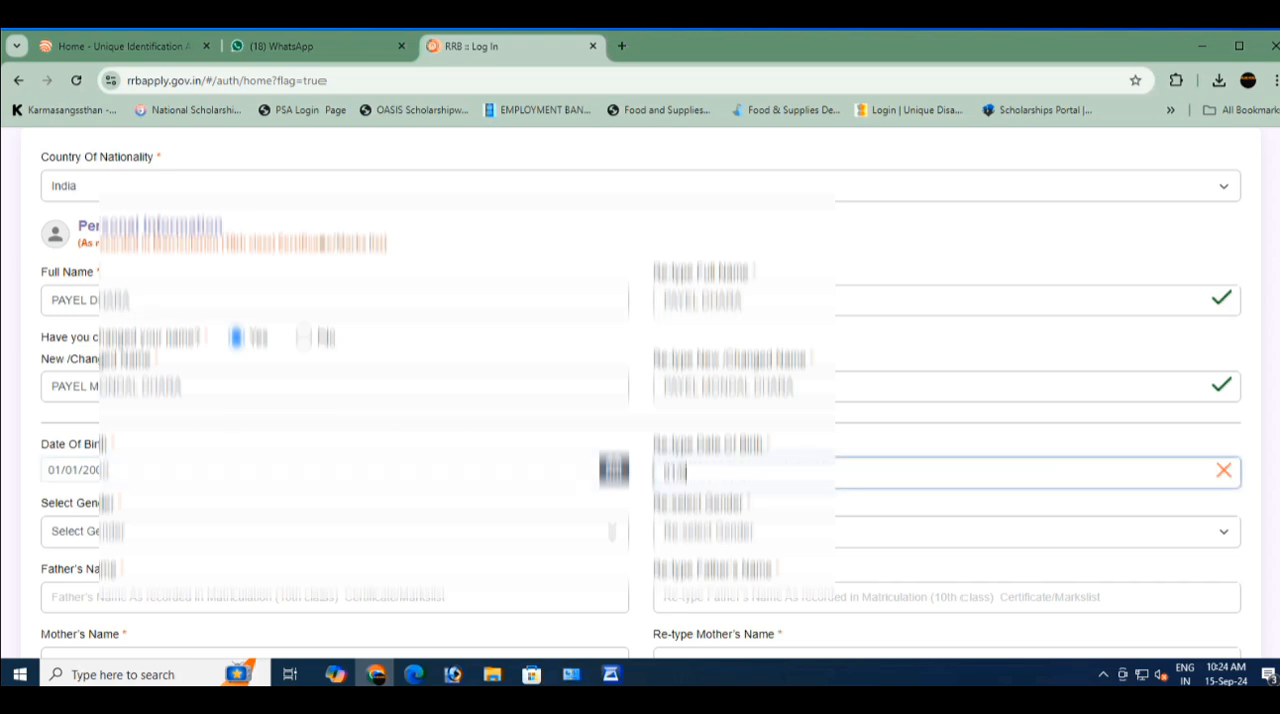
type("1/2000")
key("Tab")
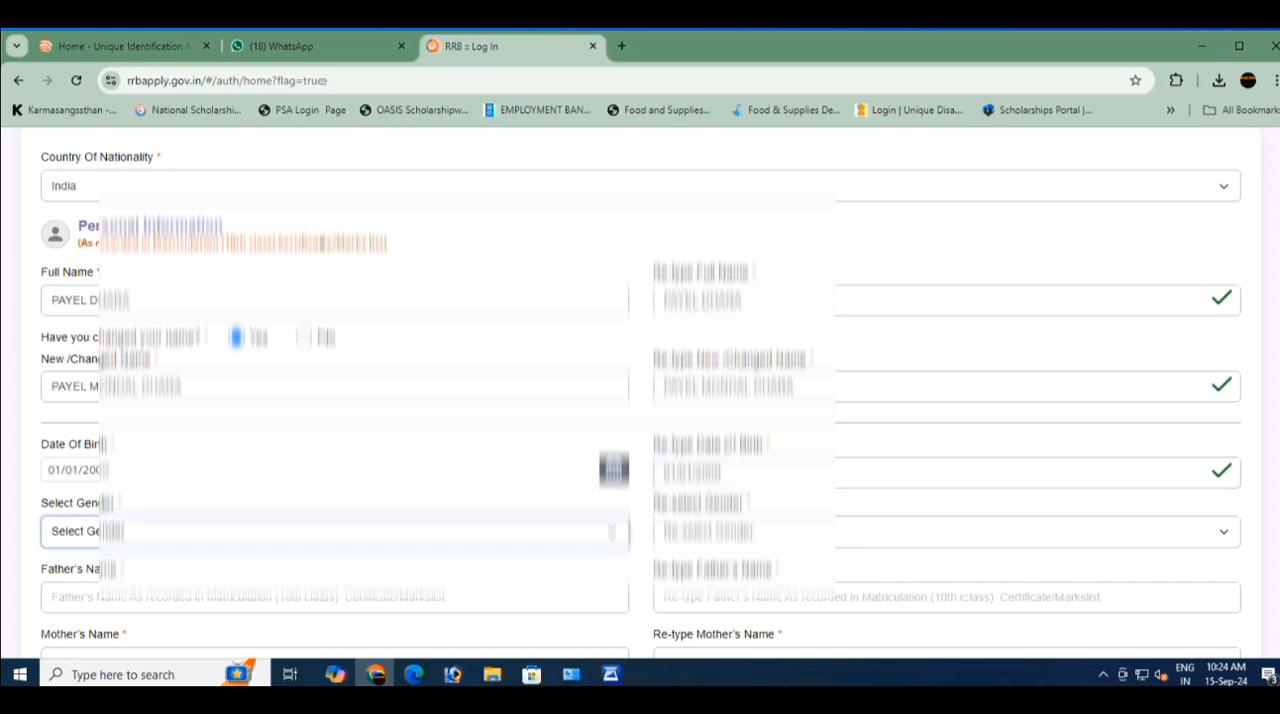
Set the gender to Female in both the Select Gender and Re-select Gender fields
scroll(640, 395, "down", 2)
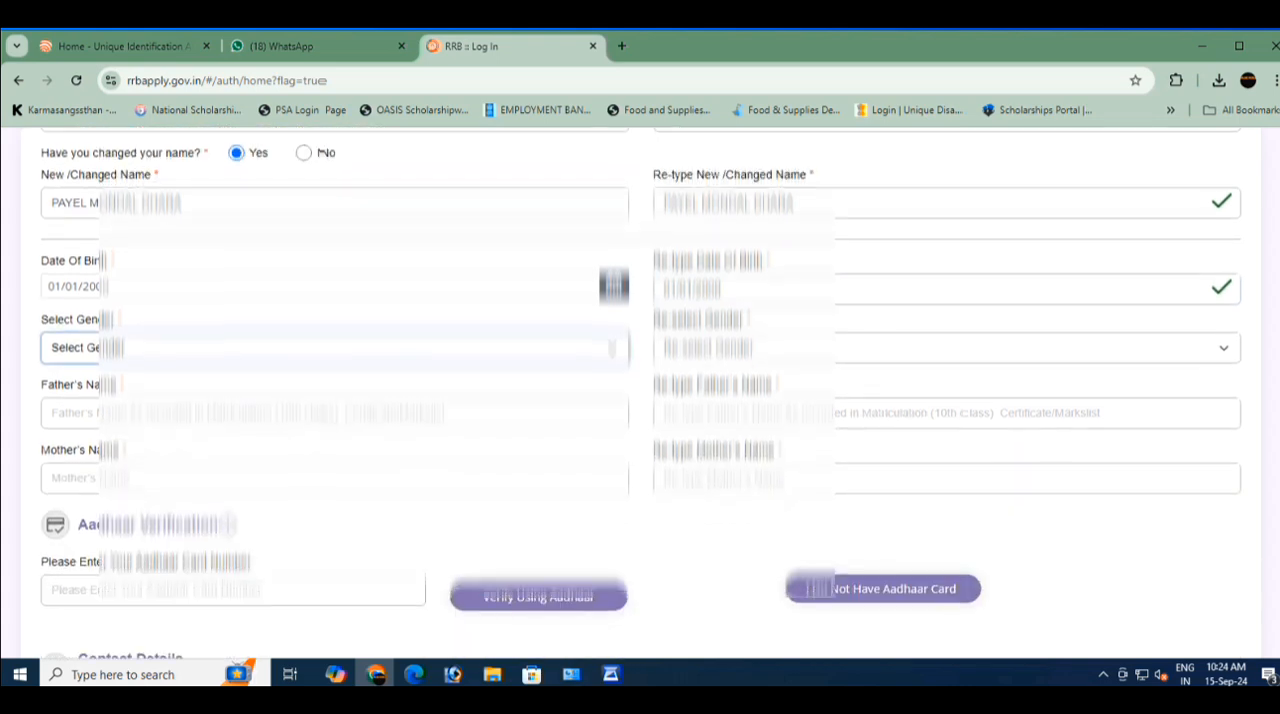
left_click(335, 348)
left_click(335, 413)
left_click(947, 348)
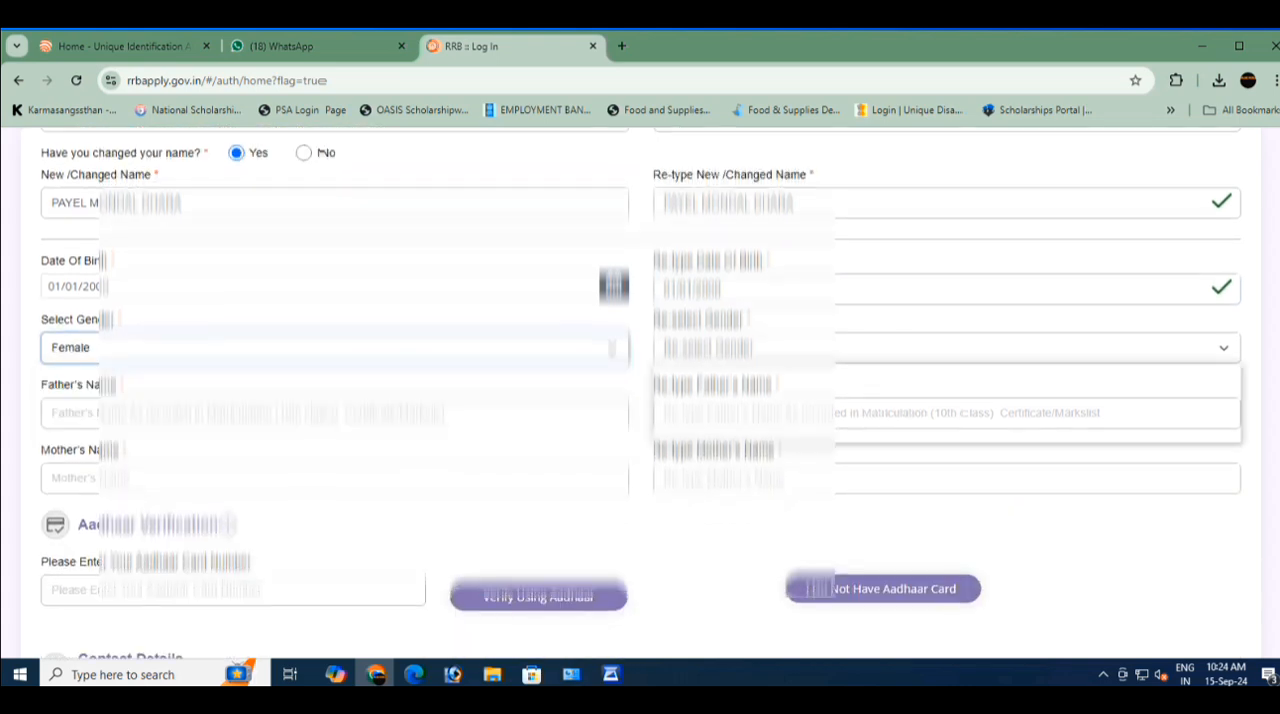
left_click(745, 412)
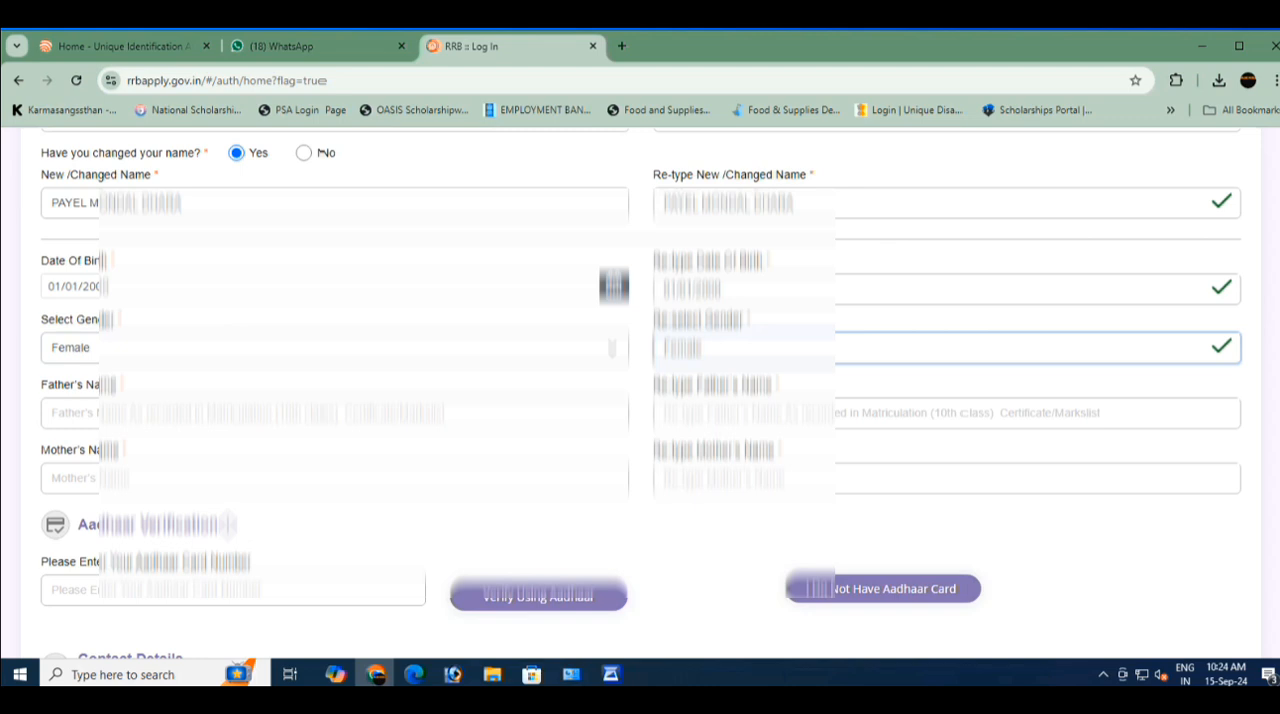
Fill in the Father's Name field, replacing the first entry with the correct father's name
left_click(335, 413)
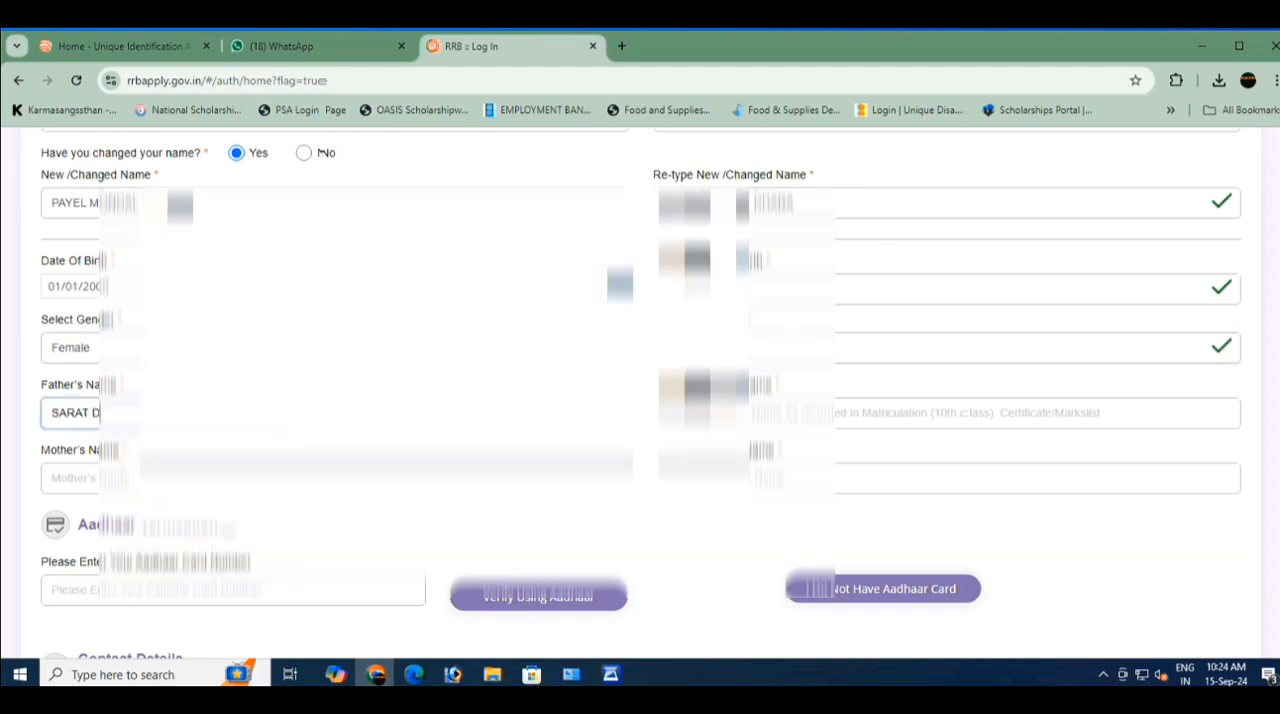
key("Tab")
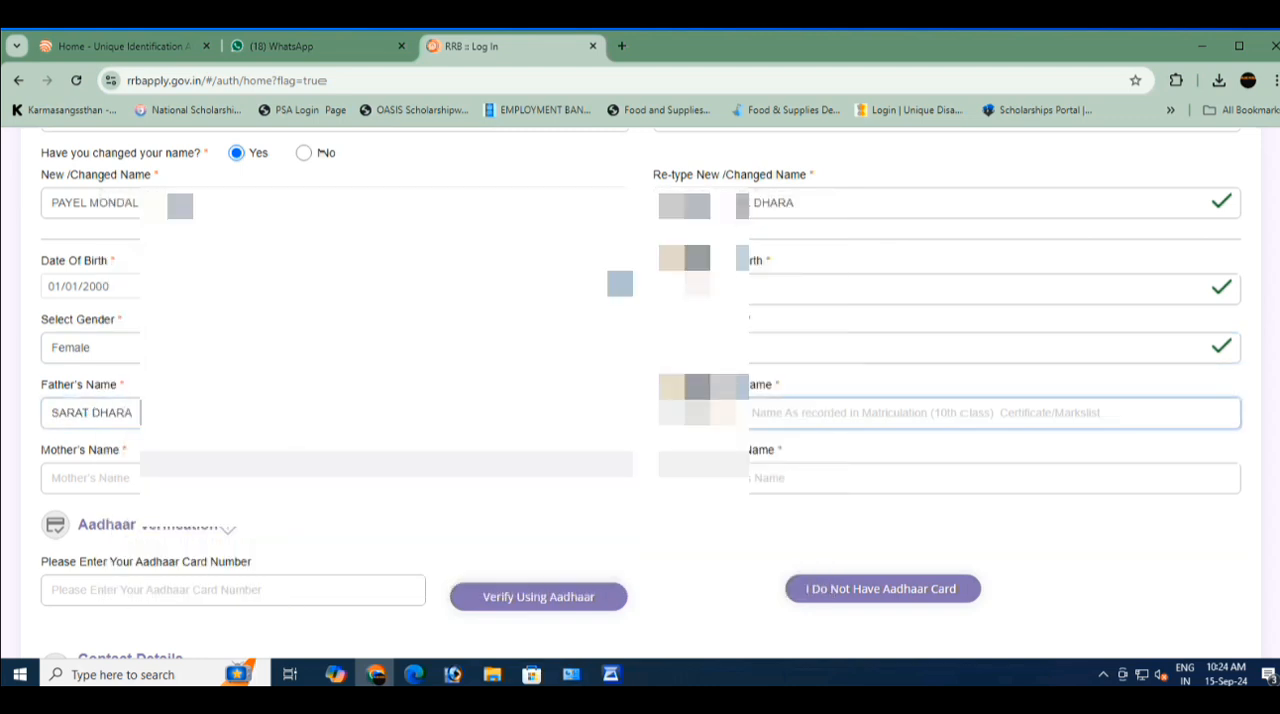
key("shift+Tab")
type("SUDIP")
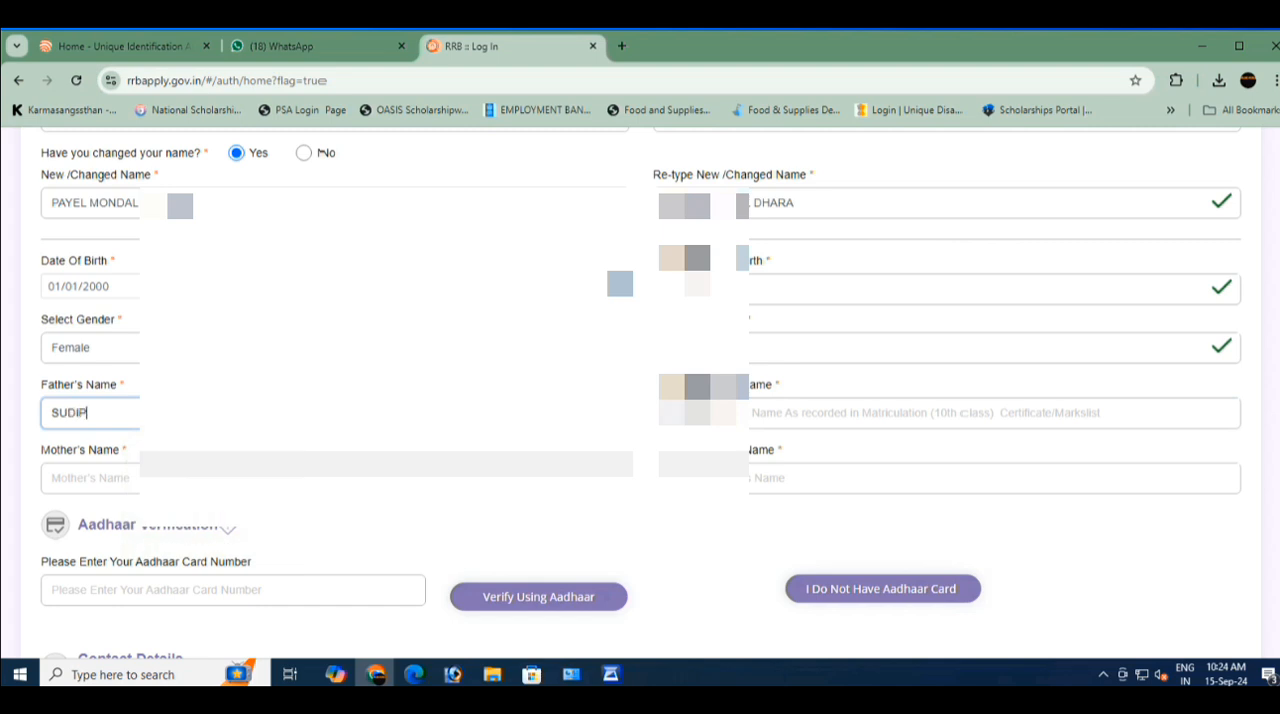
key("Tab")
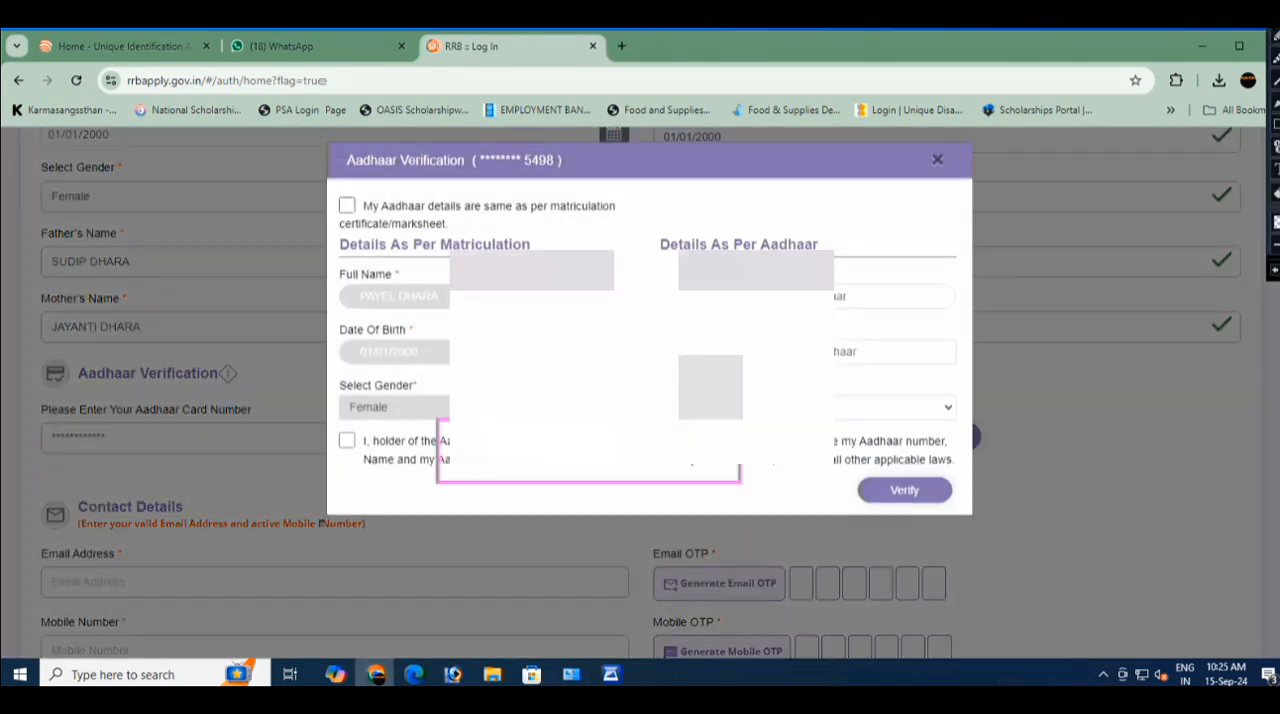
key("Escape")
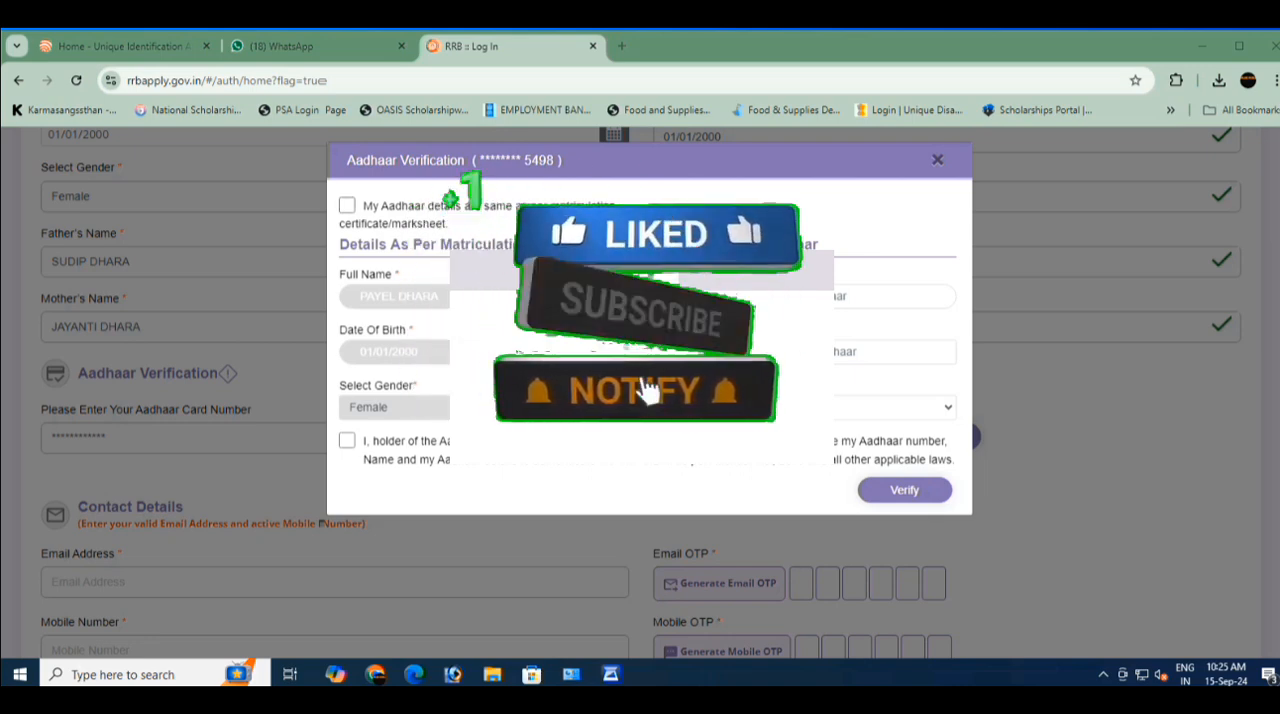
left_click(347, 205)
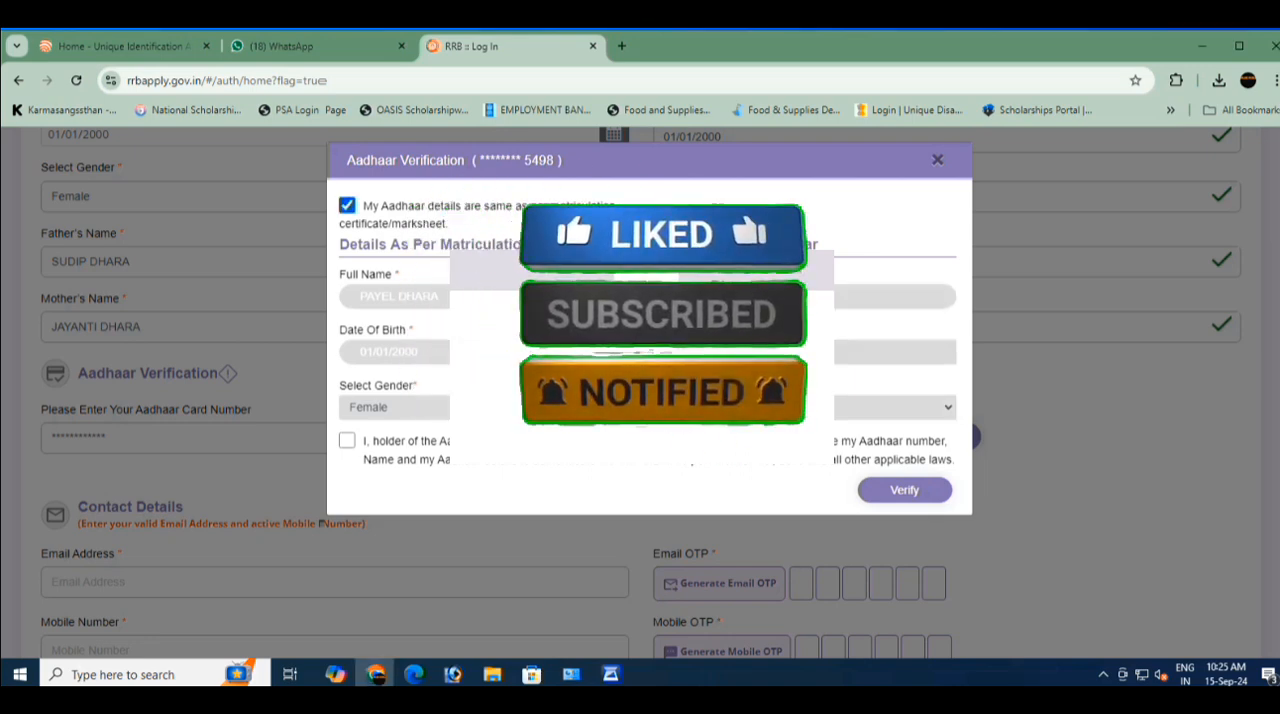
left_click(347, 205)
Enter the candidate's full name and date of birth as per Aadhaar in the Aadhaar Verification form
left_click(800, 297)
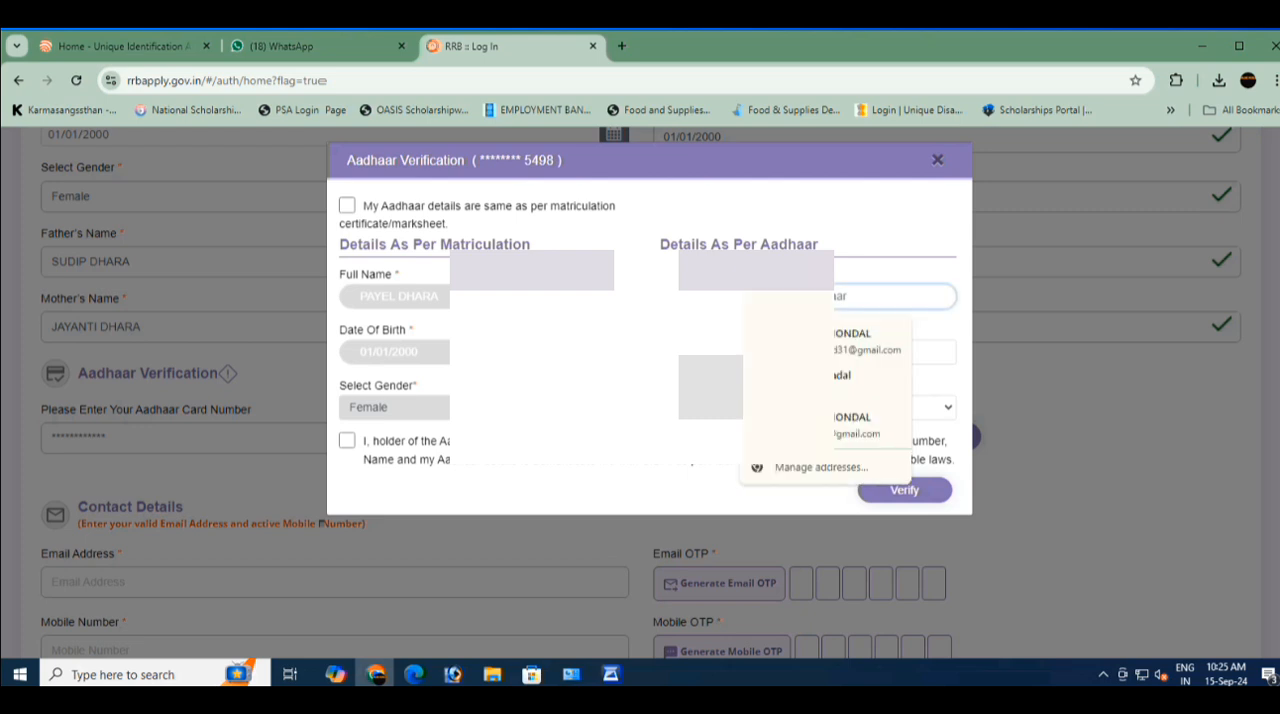
type("P")
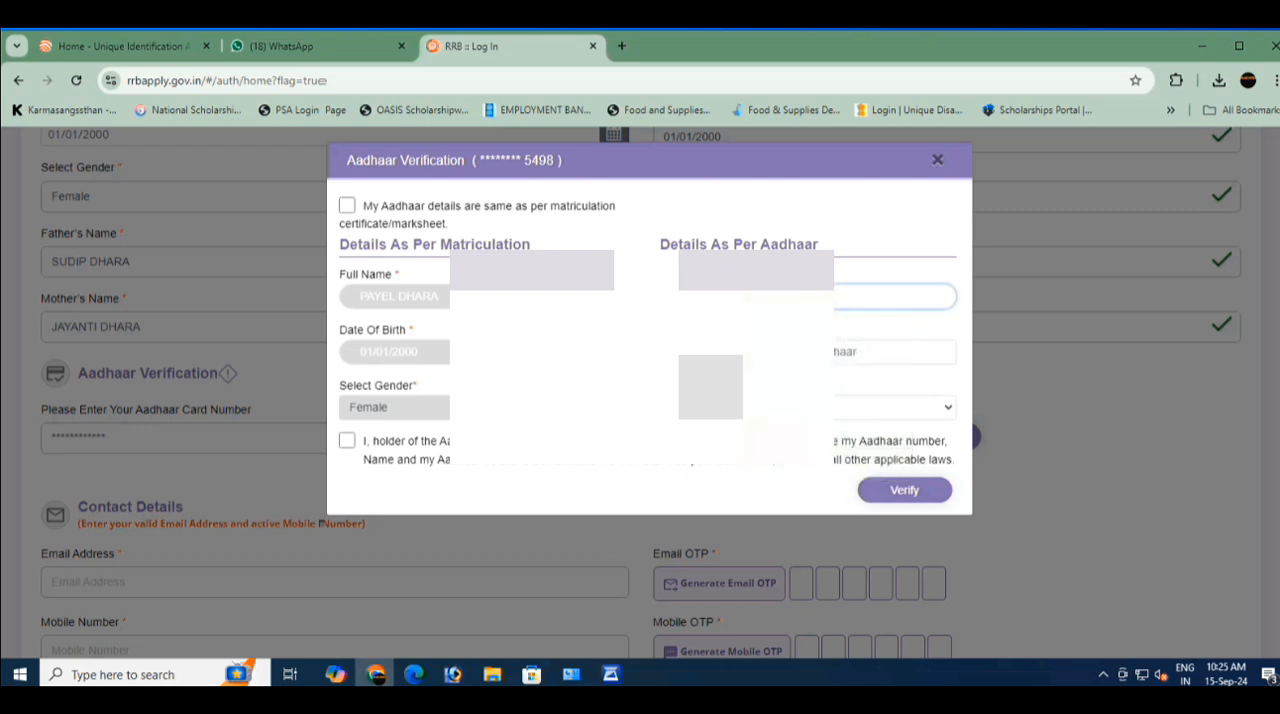
key("Tab")
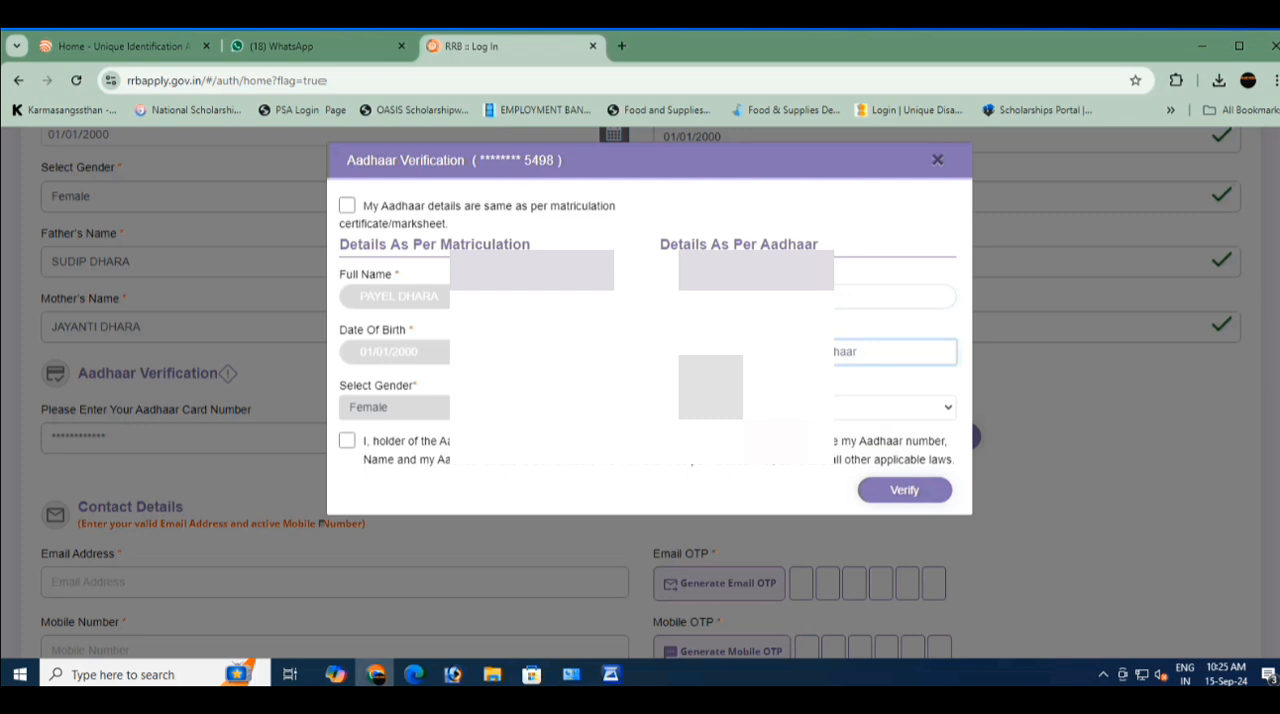
type("0")
key("Tab")
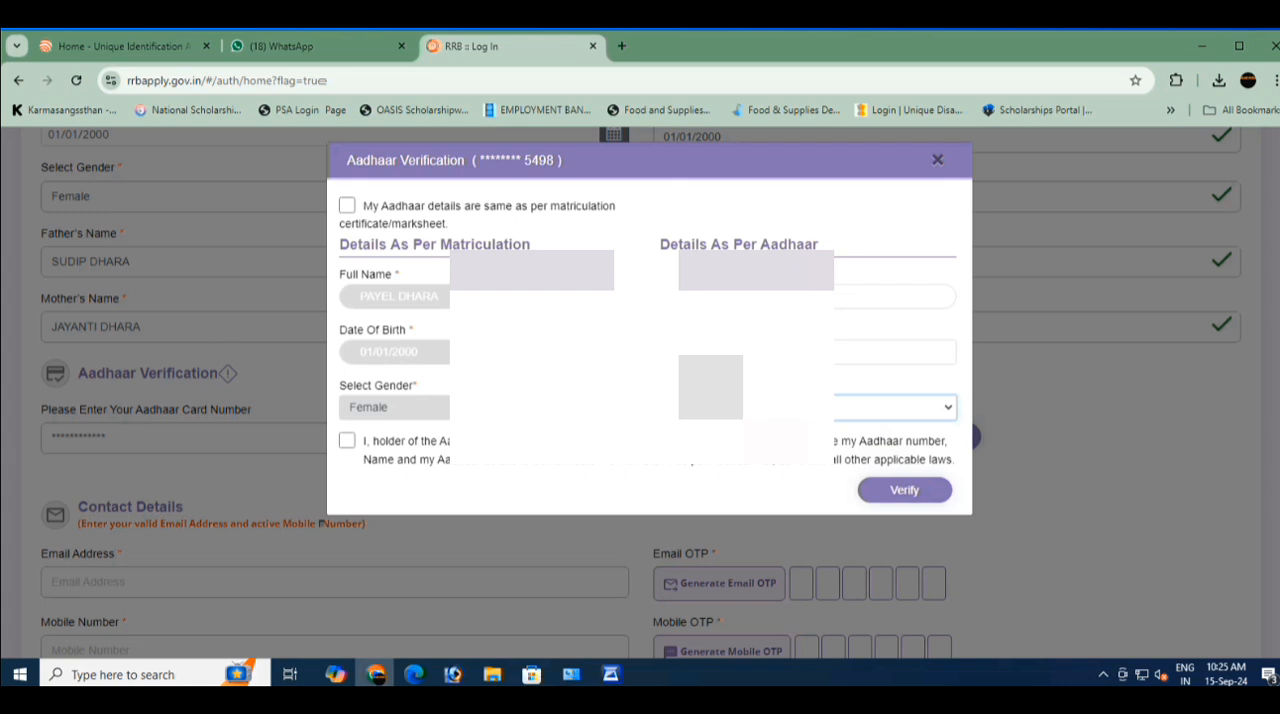
Accept the Aadhaar holder's consent declaration and submit the Aadhaar details for verification
key("Tab")
key("space")
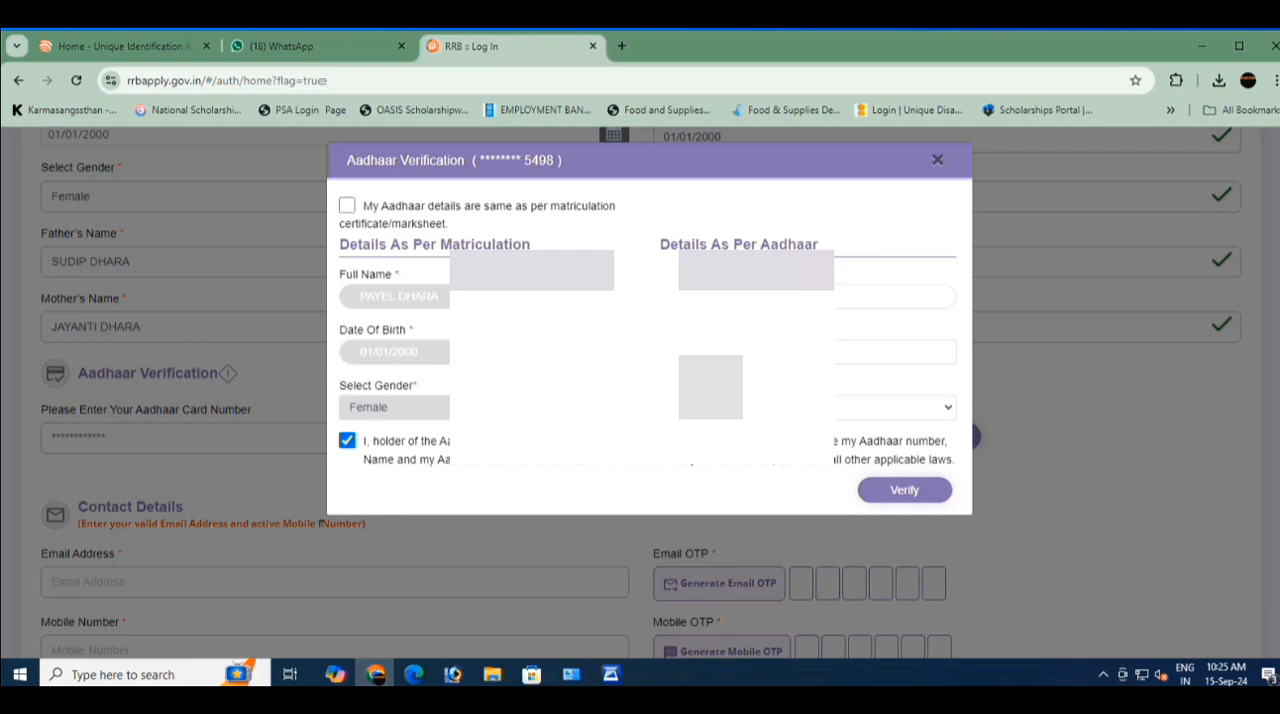
left_click(905, 490)
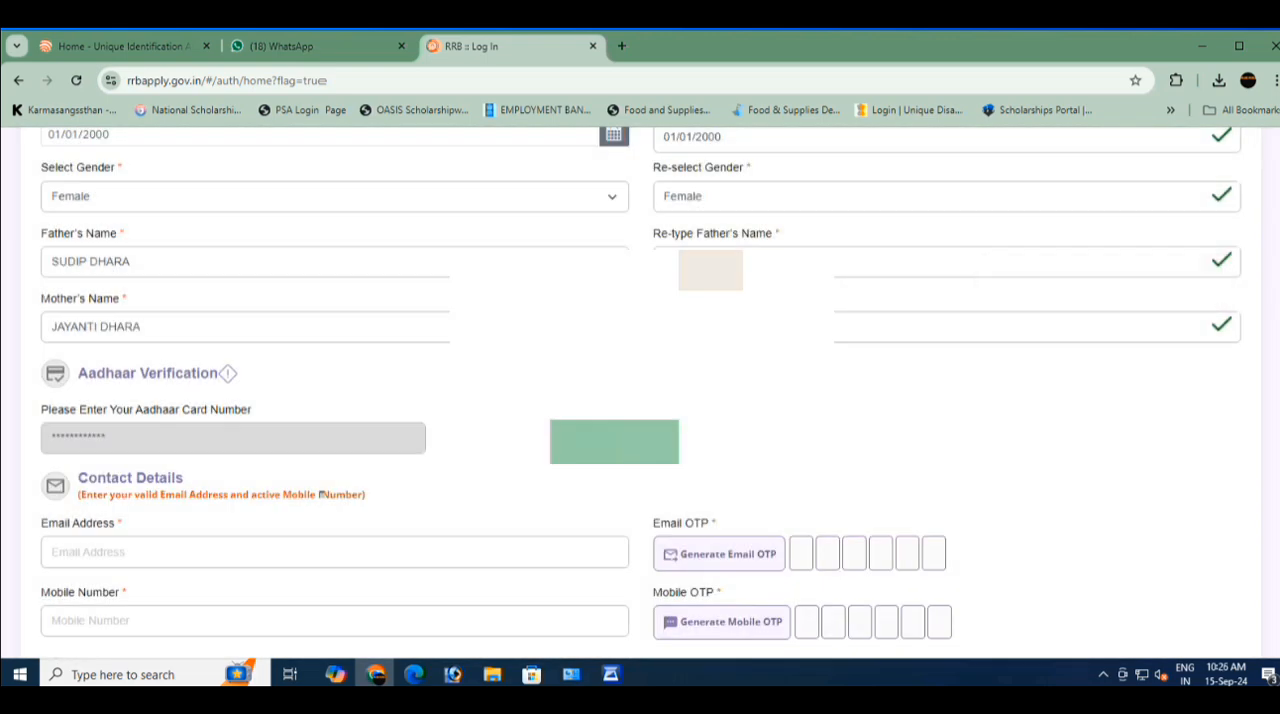
Enter the candidate's email address in the contact details and generate the email OTP
scroll(321, 494, "down", 2)
scroll(321, 518, "down", 1)
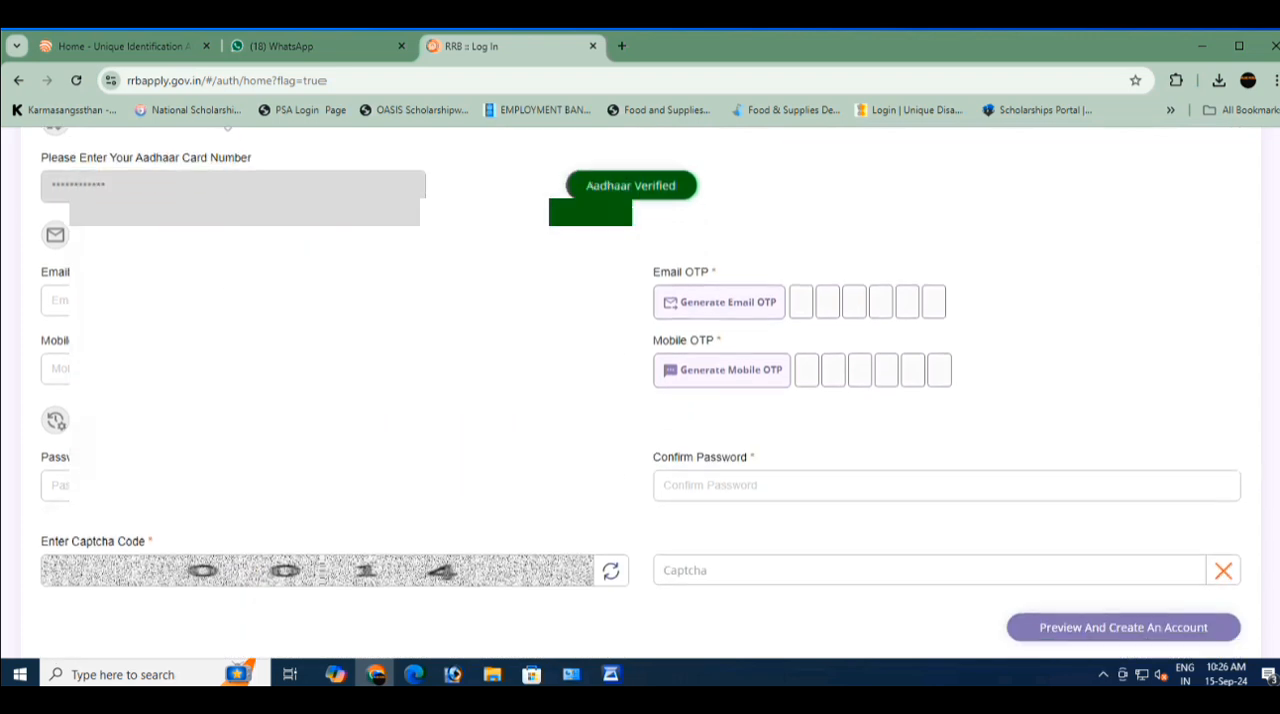
left_click(56, 300)
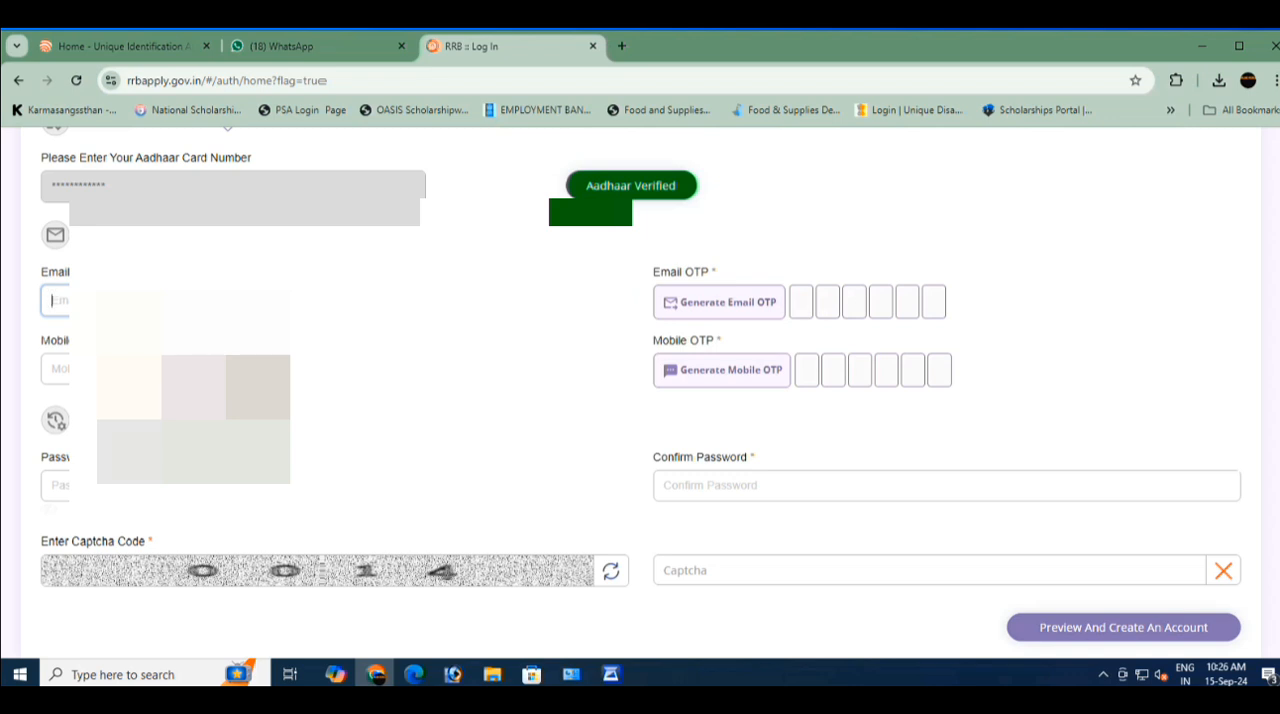
type("sme")
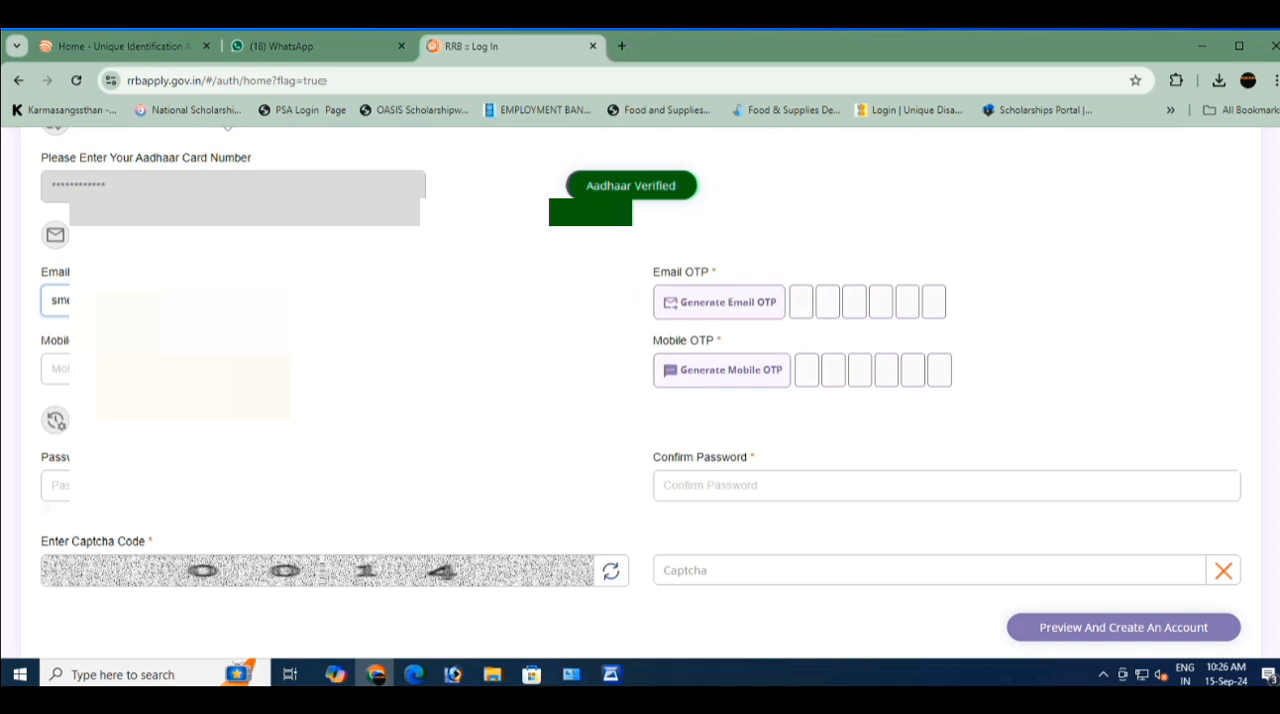
left_click(719, 302)
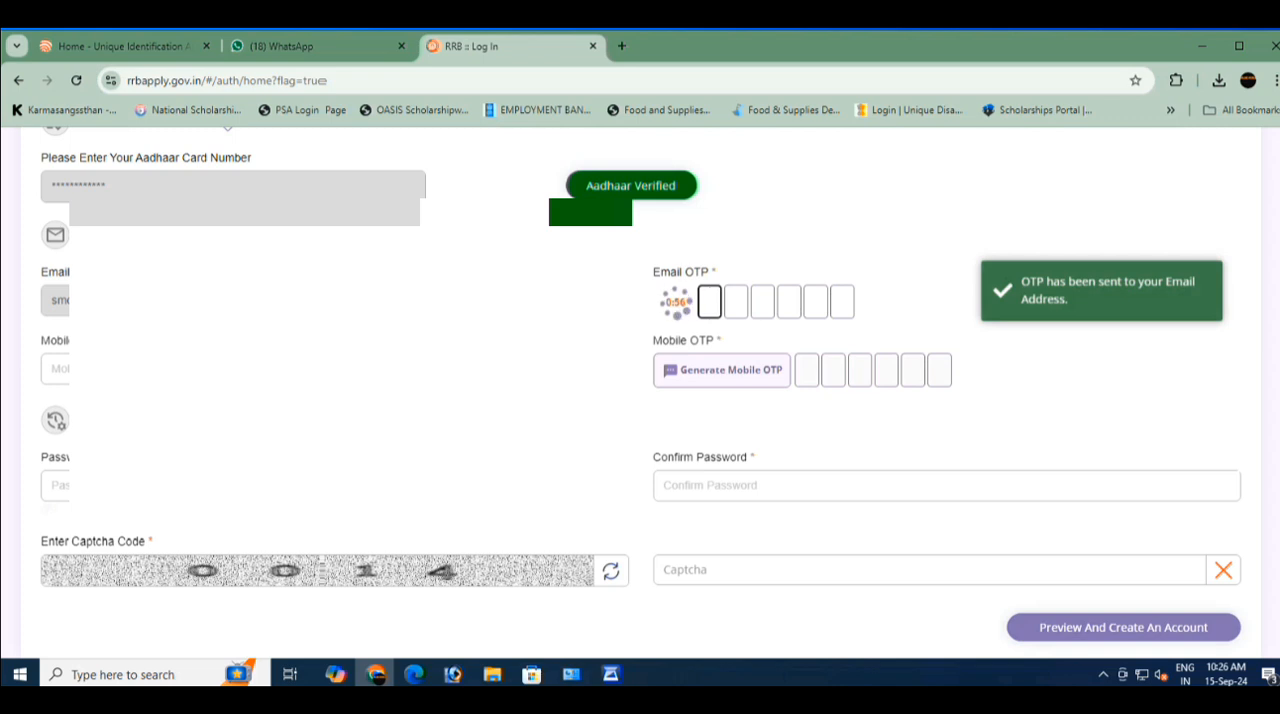
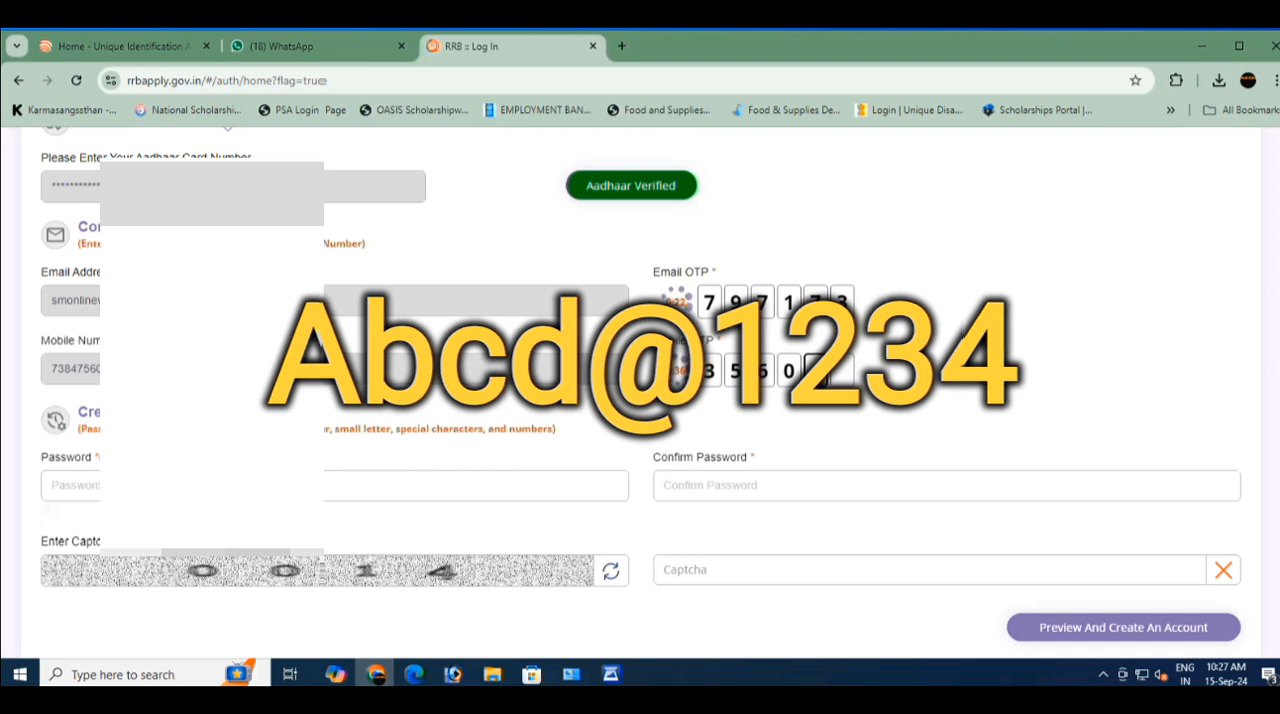
Enter the account password and repeat it in the Confirm Password field
left_click(335, 486)
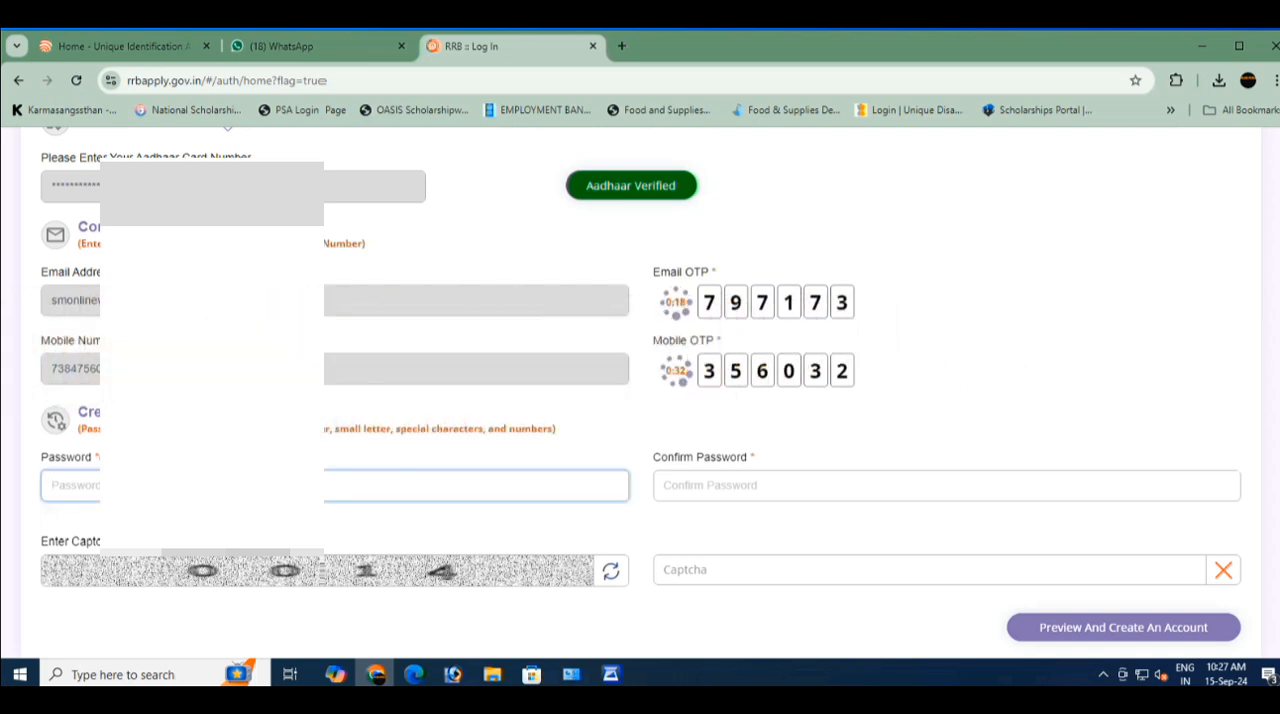
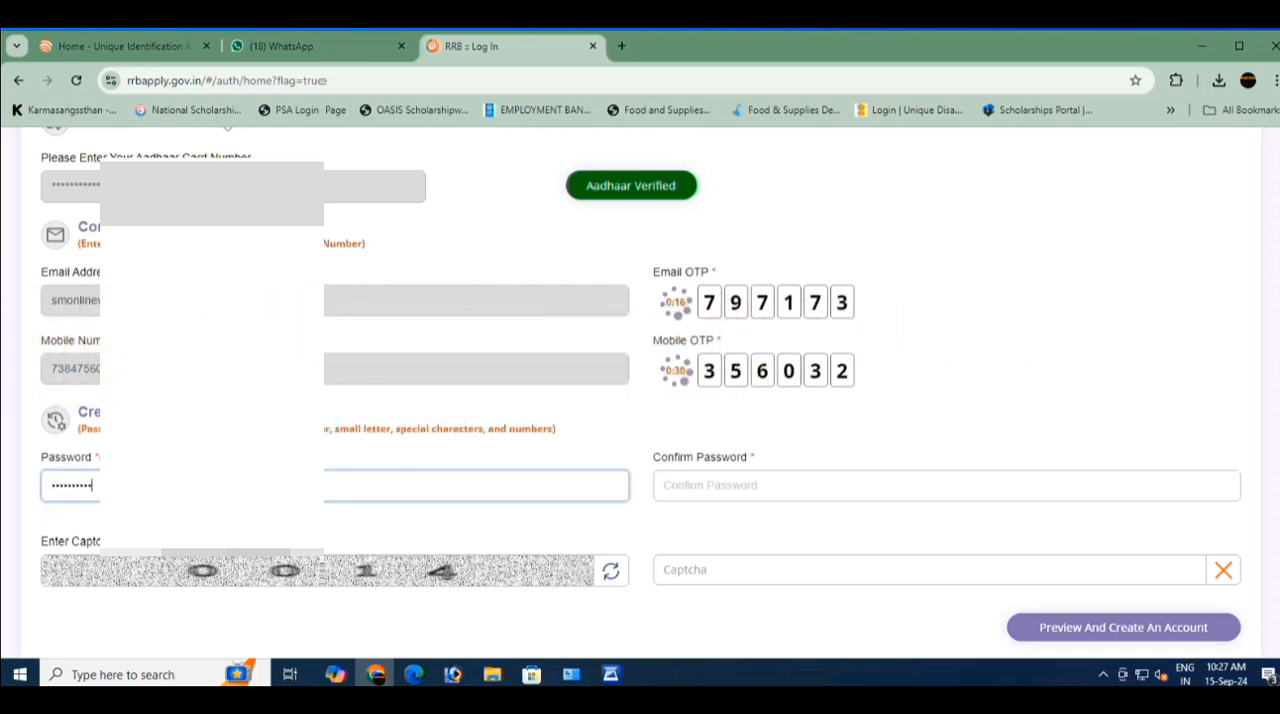
key("Tab")
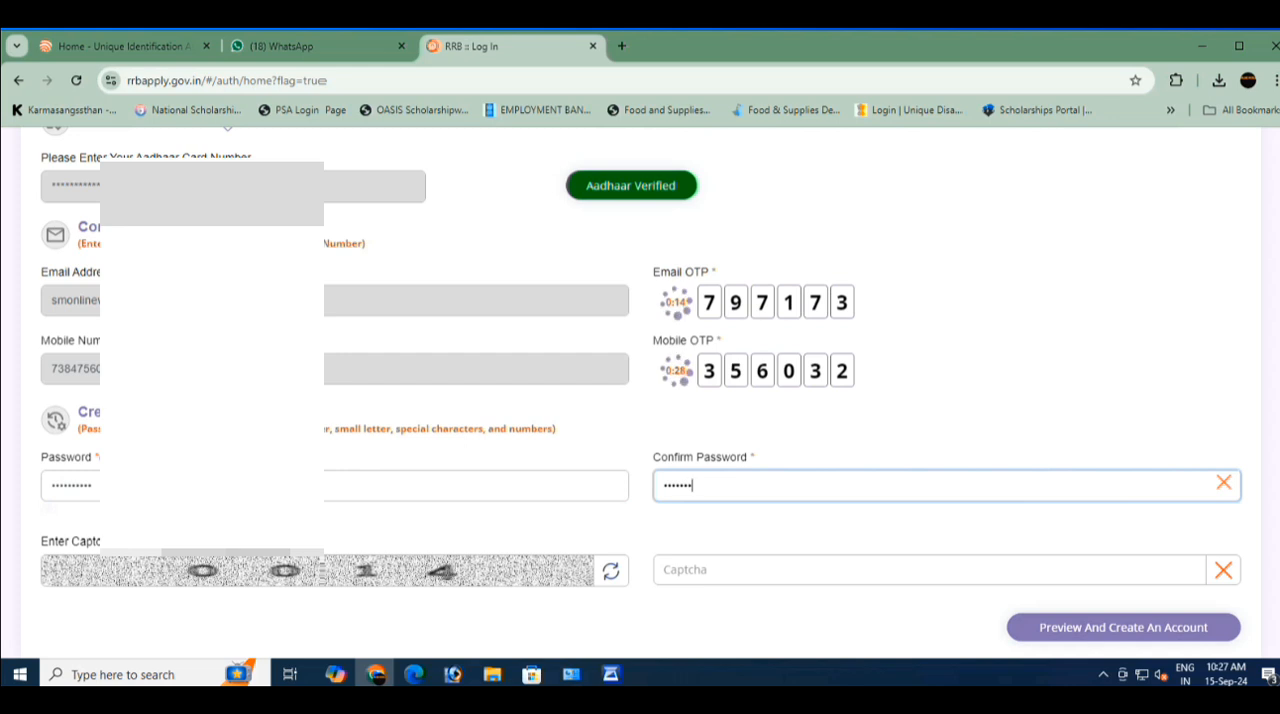
Fill in the displayed captcha code and open the account preview
key("Tab")
type("0014")
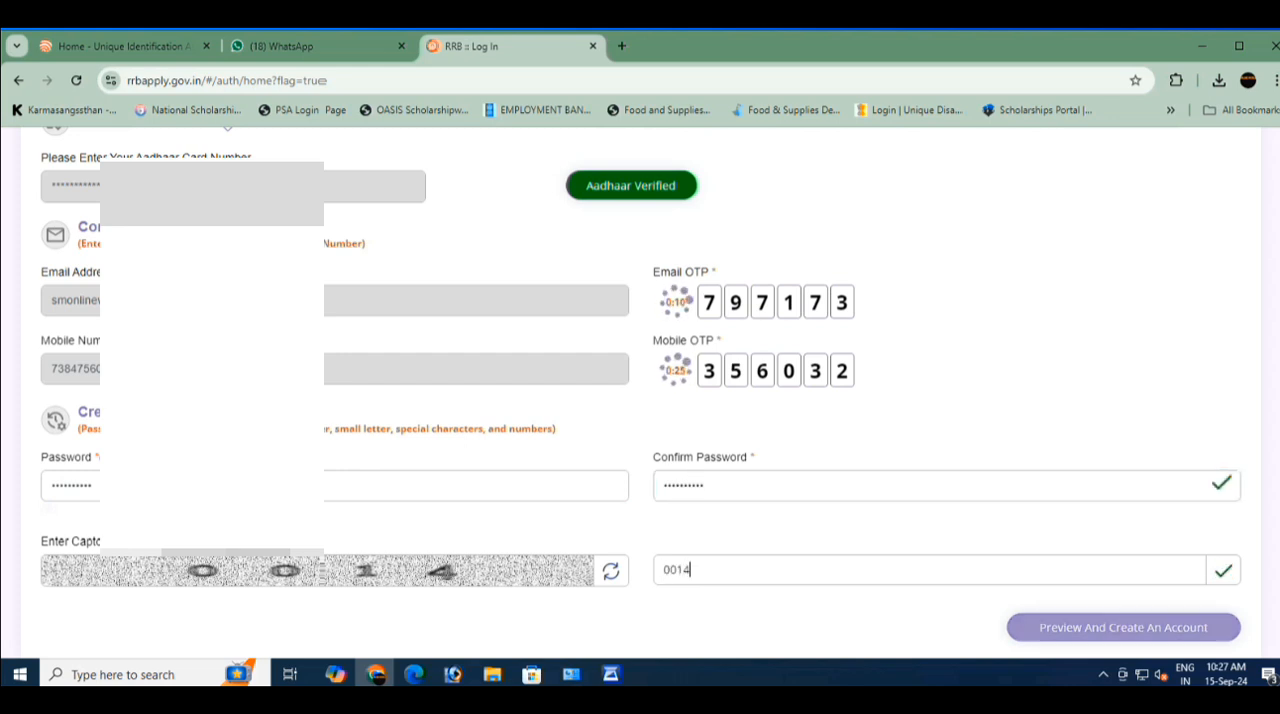
left_click(1123, 628)
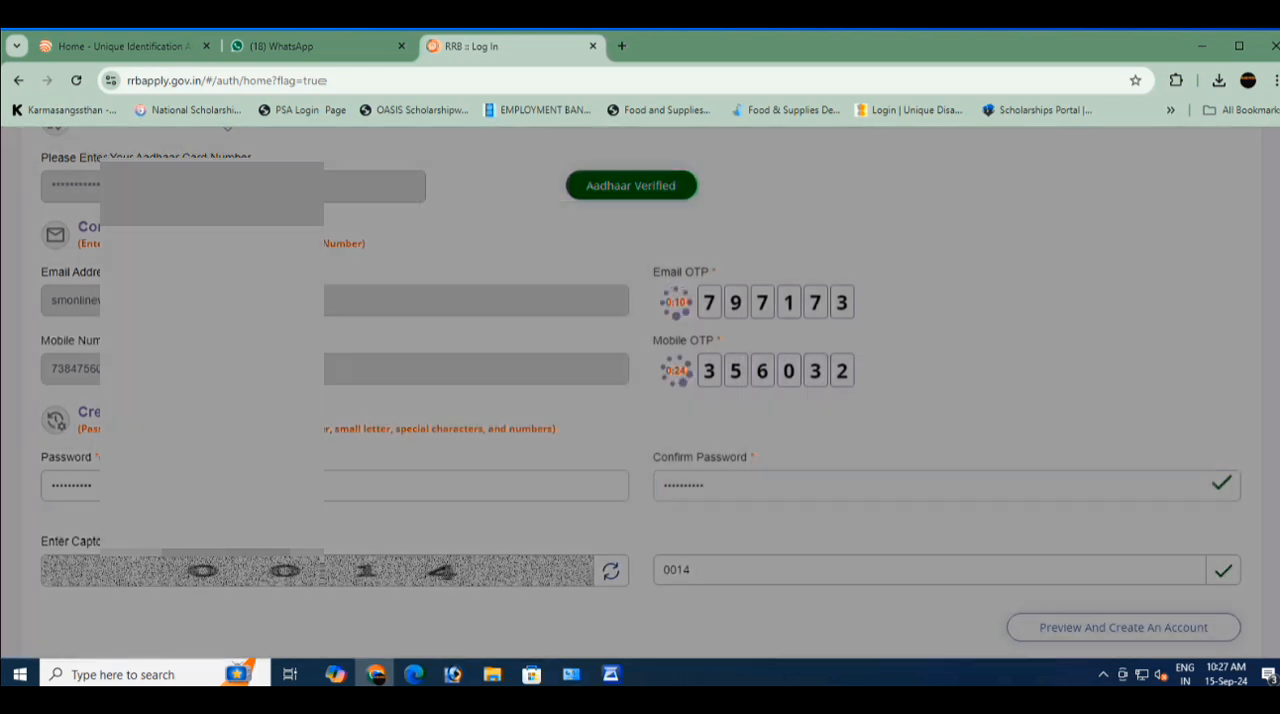
Review the account details, confirm that they have been re-checked and found correct, and create the account
scroll(641, 400, "down", 1)
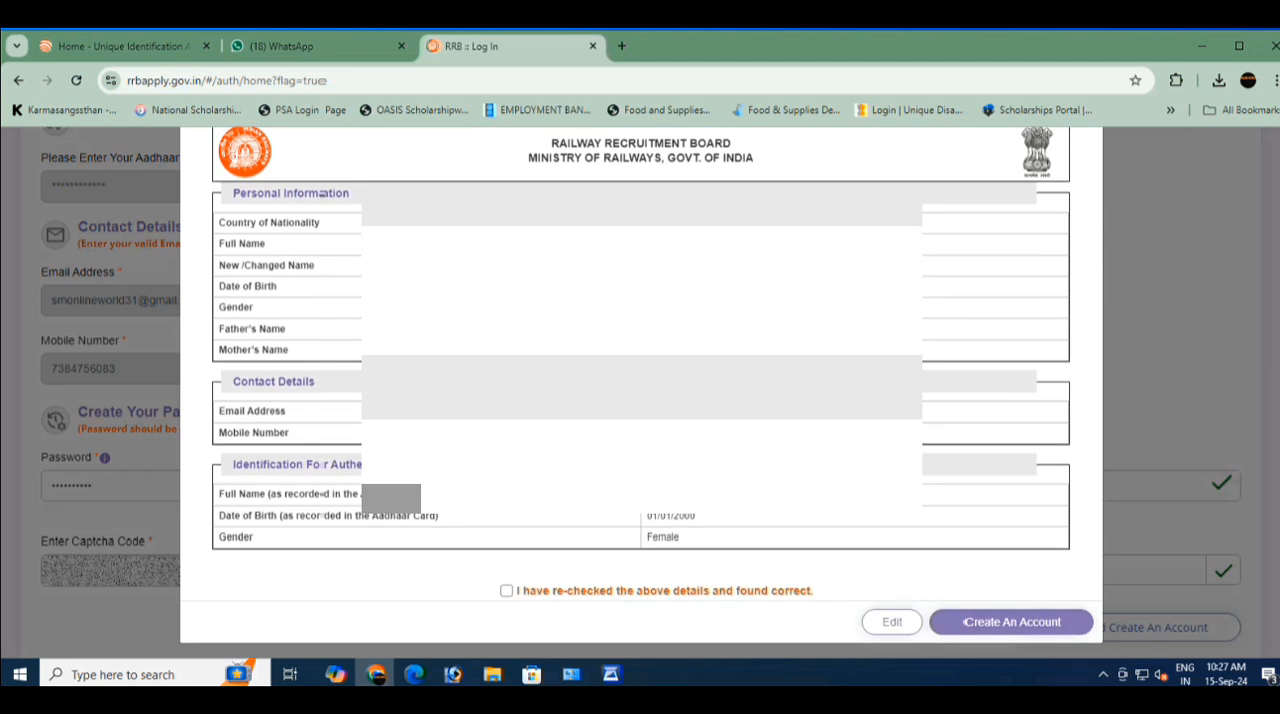
scroll(641, 400, "up", 1)
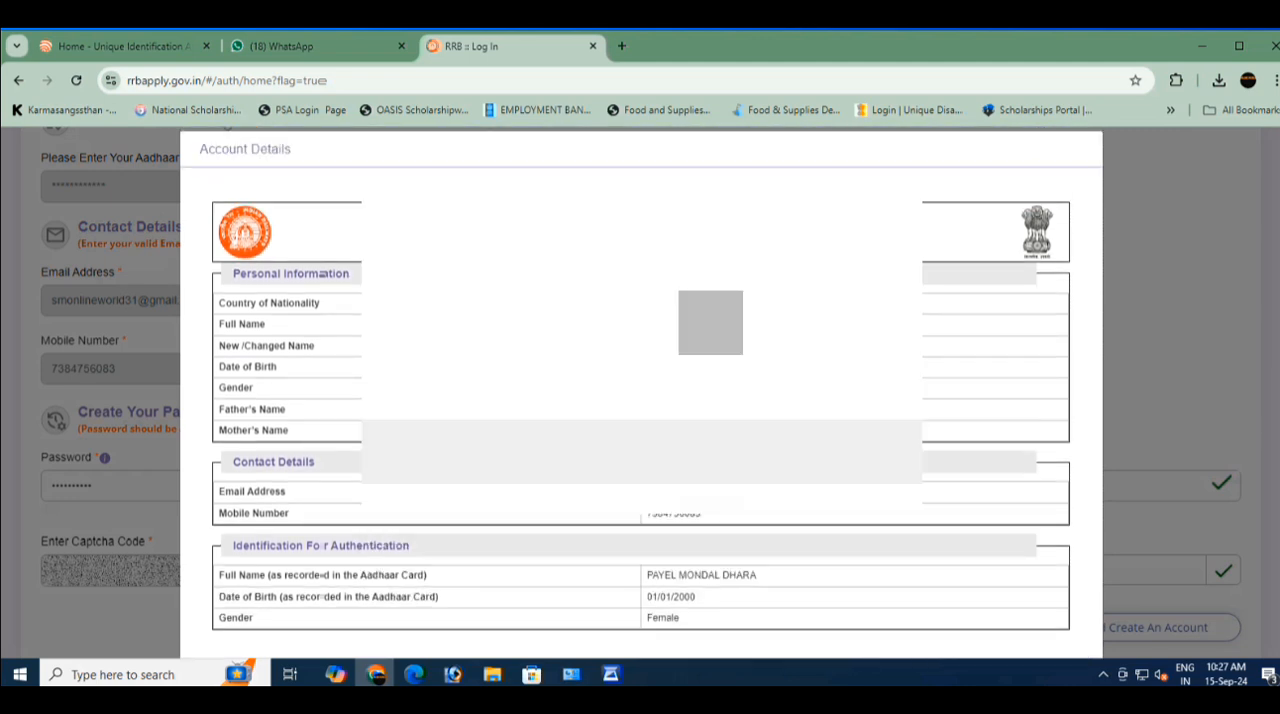
scroll(641, 390, "down", 1)
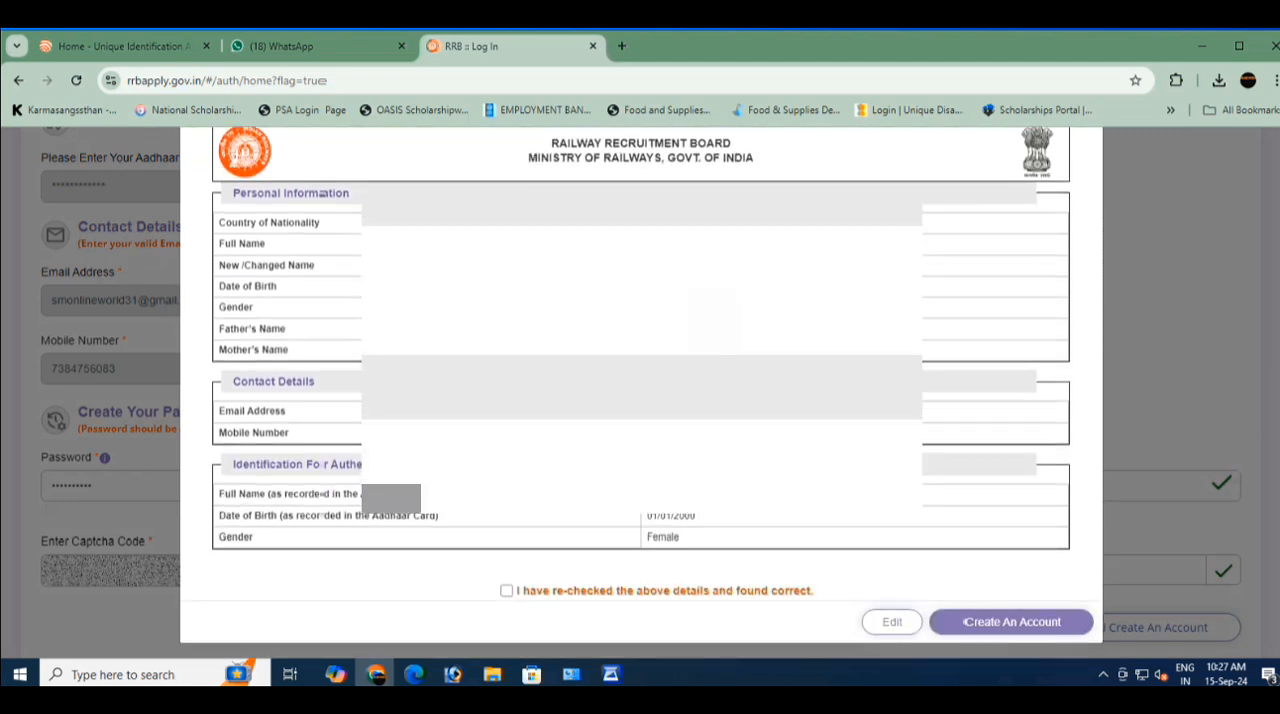
left_click(506, 590)
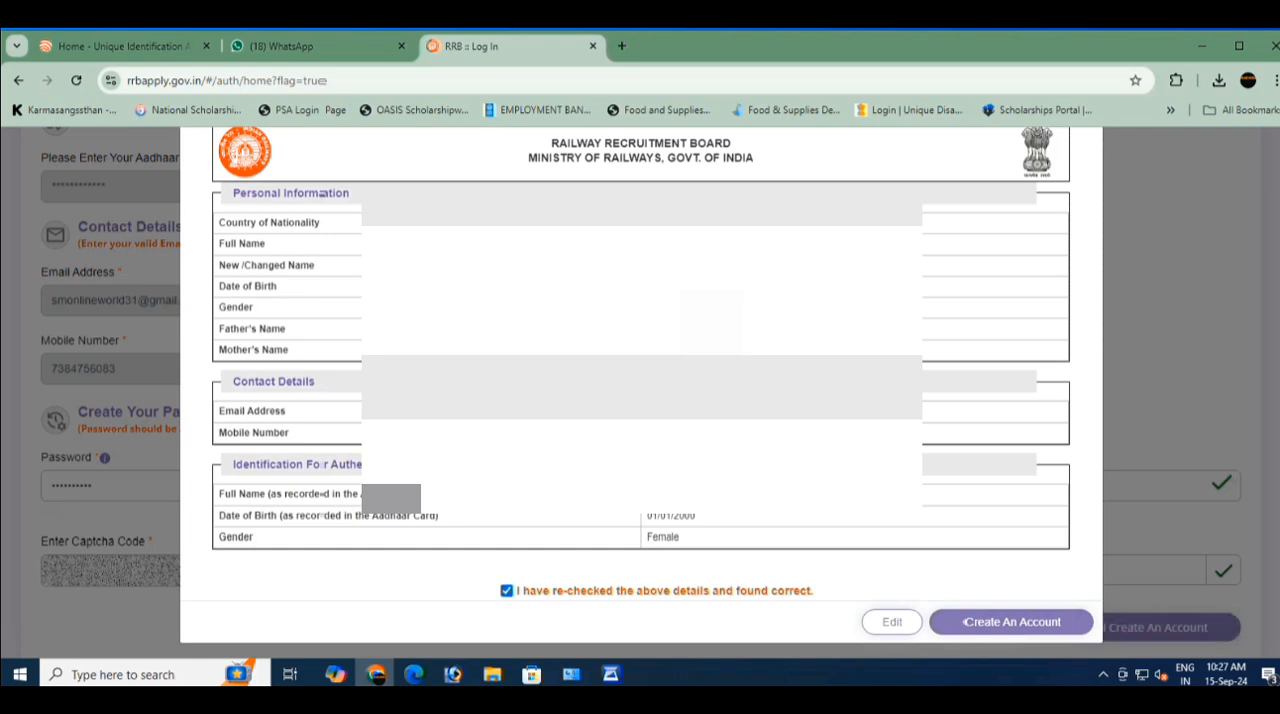
left_click(965, 622)
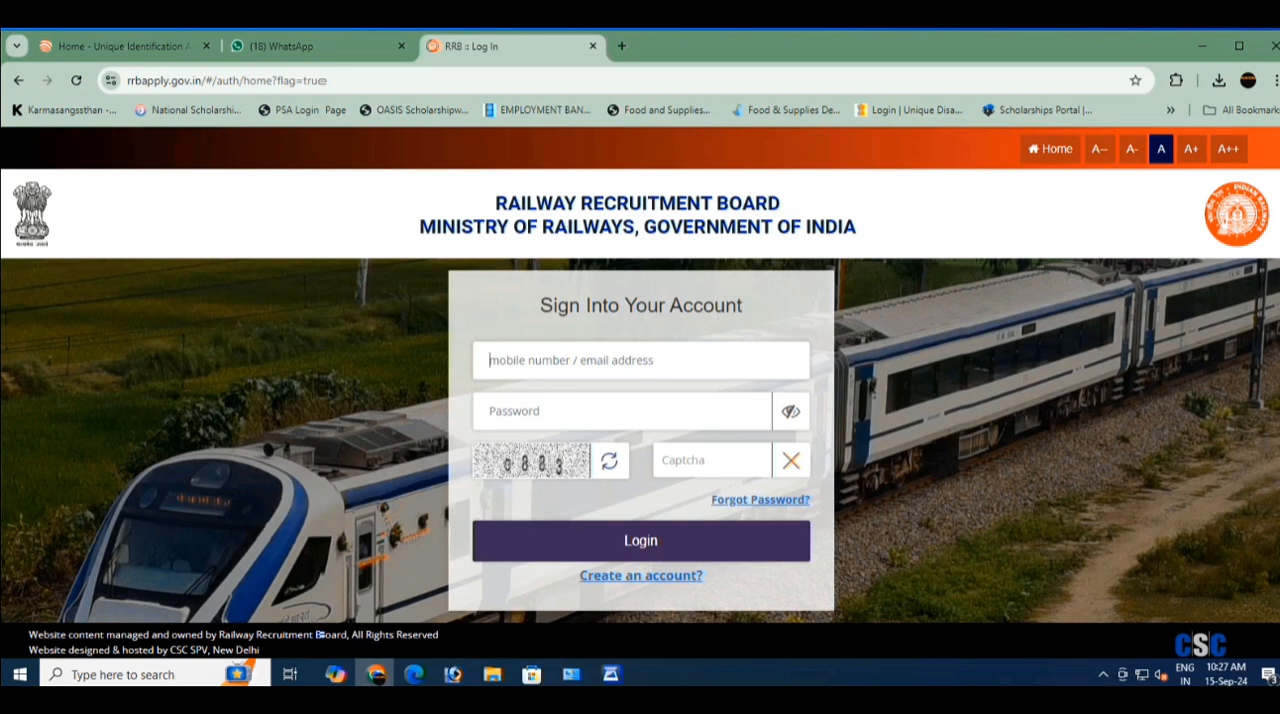
Sign in to the candidate account with the registered mobile number
type("738475")
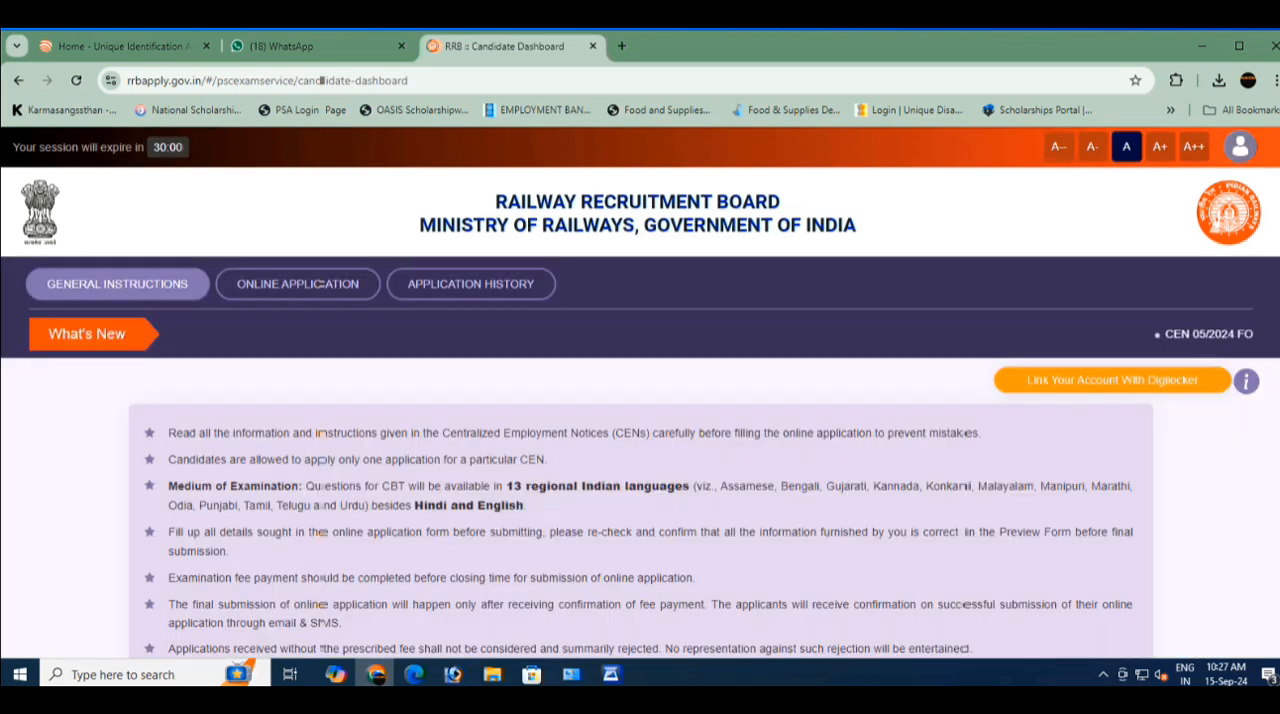
Read through the general instructions and proceed to the Online Application section
scroll(640, 400, "down", 3)
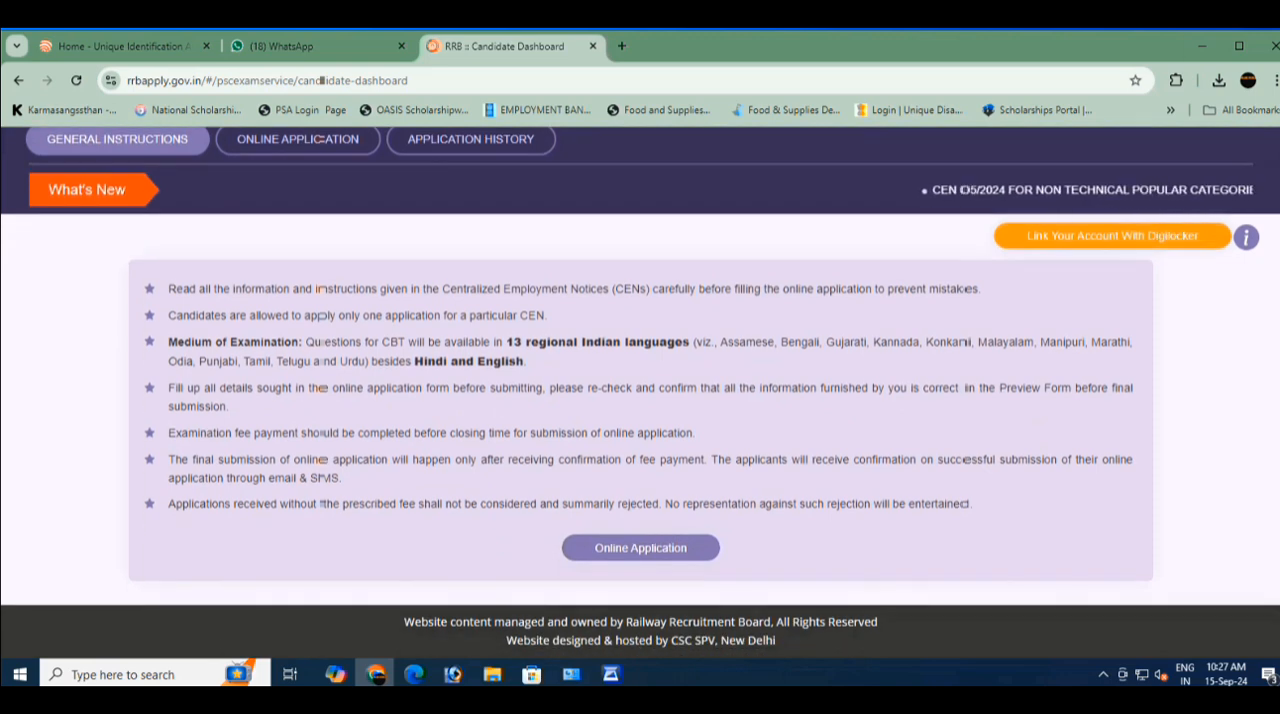
key("ctrl+alt+d")
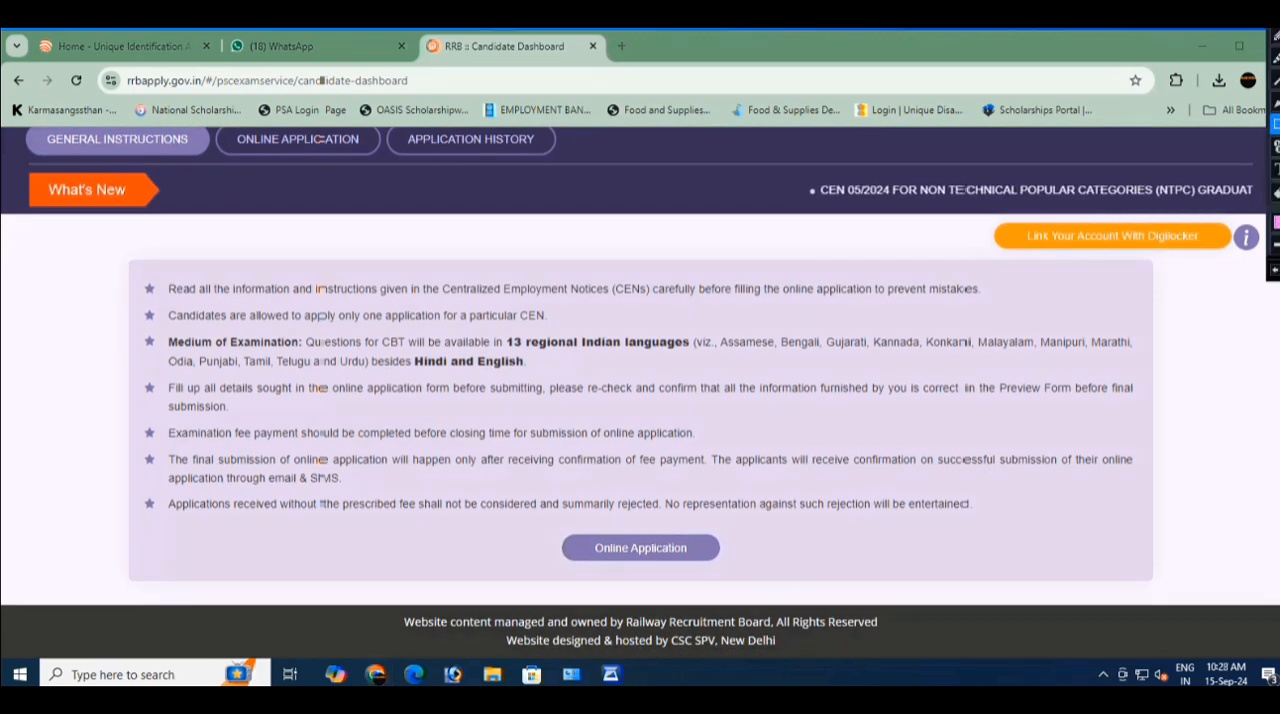
left_click_drag(794, 585, 530, 526)
left_click(640, 548)
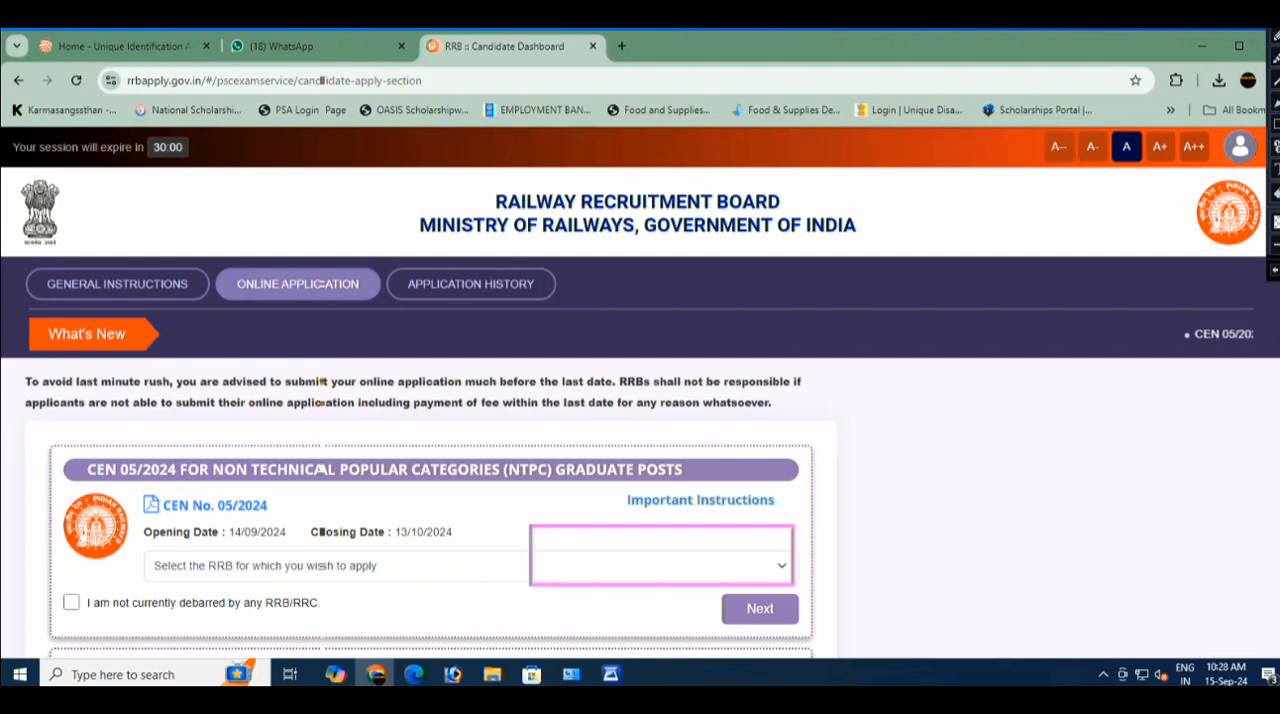
key("Escape")
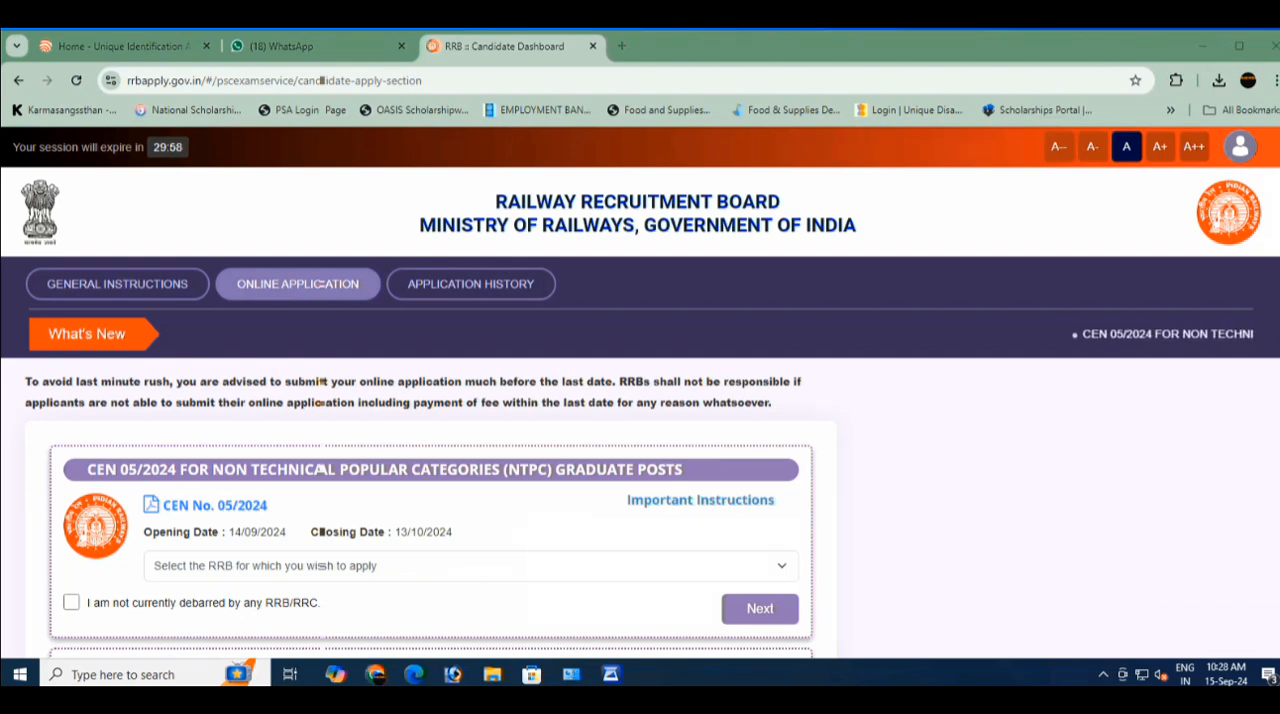
Start the CEN 05/2024 NTPC Graduate Posts application for RRB Kolkata and dismiss the notice about previously saved data
scroll(418, 393, "down", 2)
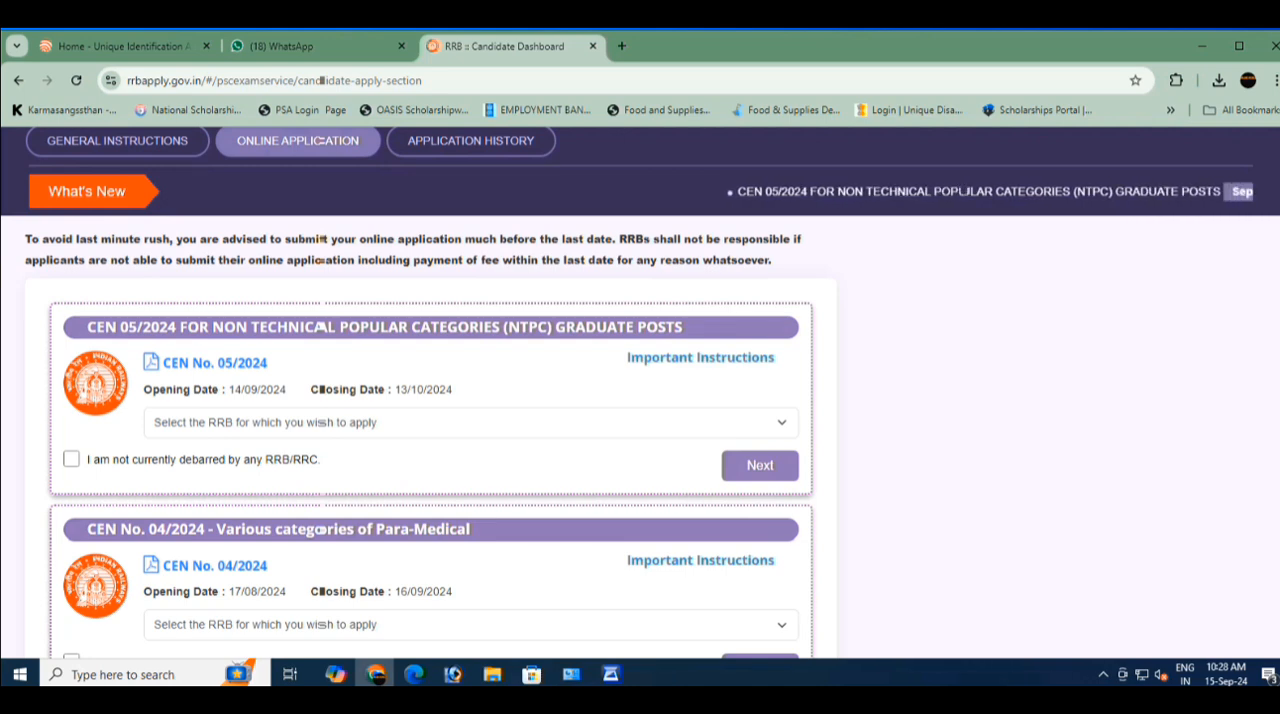
key("ctrl+alt+d")
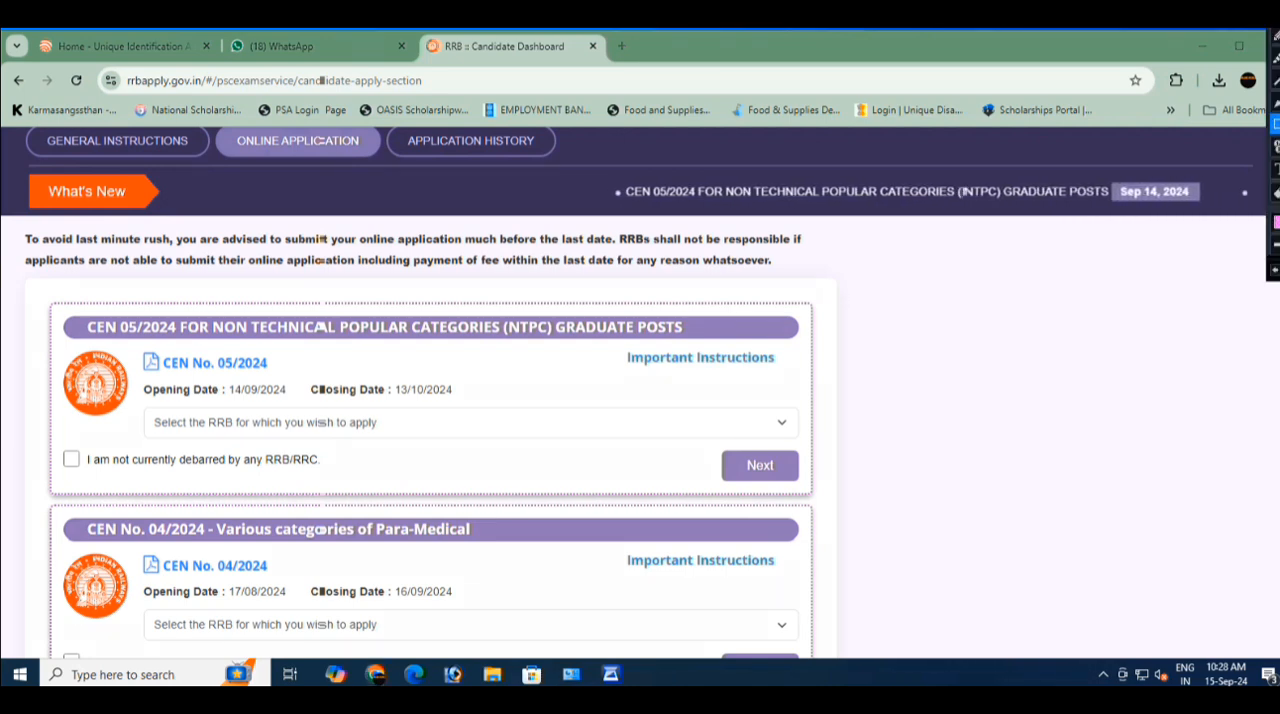
mouse_move(2, 289)
left_mouse_down()
mouse_move(700, 491)
mouse_move(858, 497)
left_mouse_up()
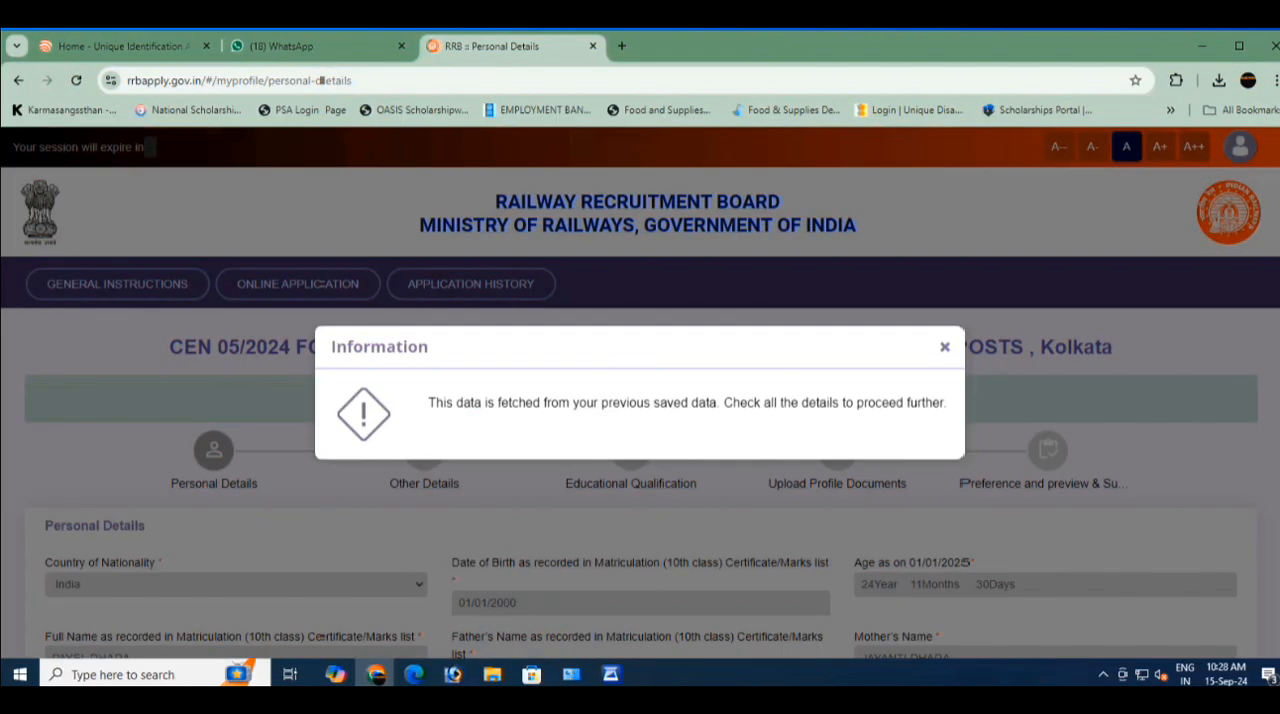
left_click_drag(443, 402, 917, 402)
left_click(945, 347)
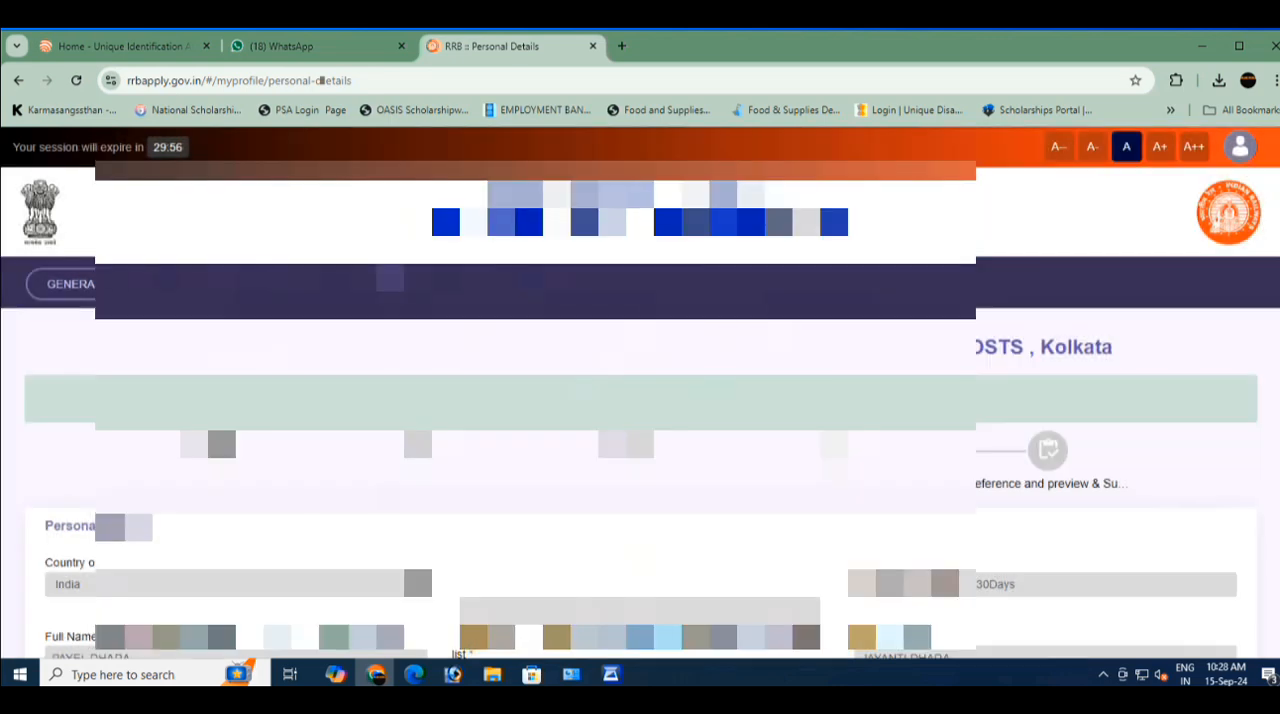
Choose the candidate's marital status and religion in the Personal Details form
scroll(640, 392, "down", 3)
scroll(322, 141, "down", 1)
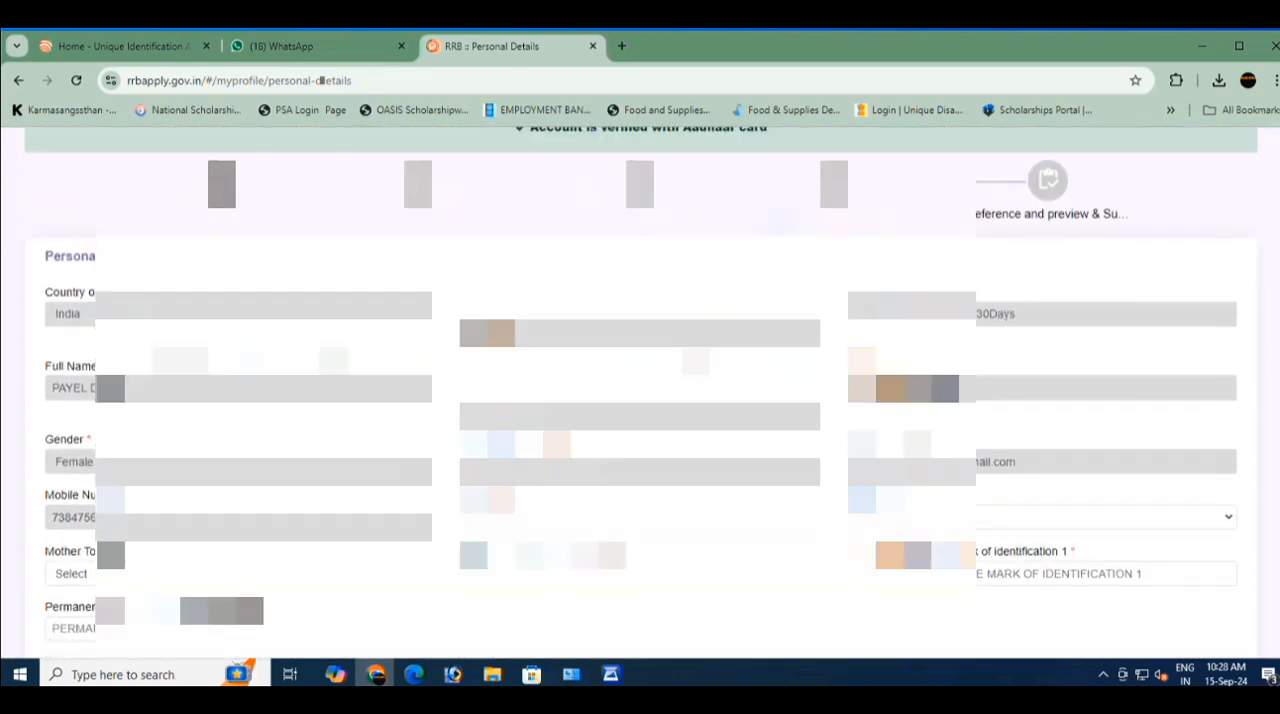
scroll(640, 392, "down", 3)
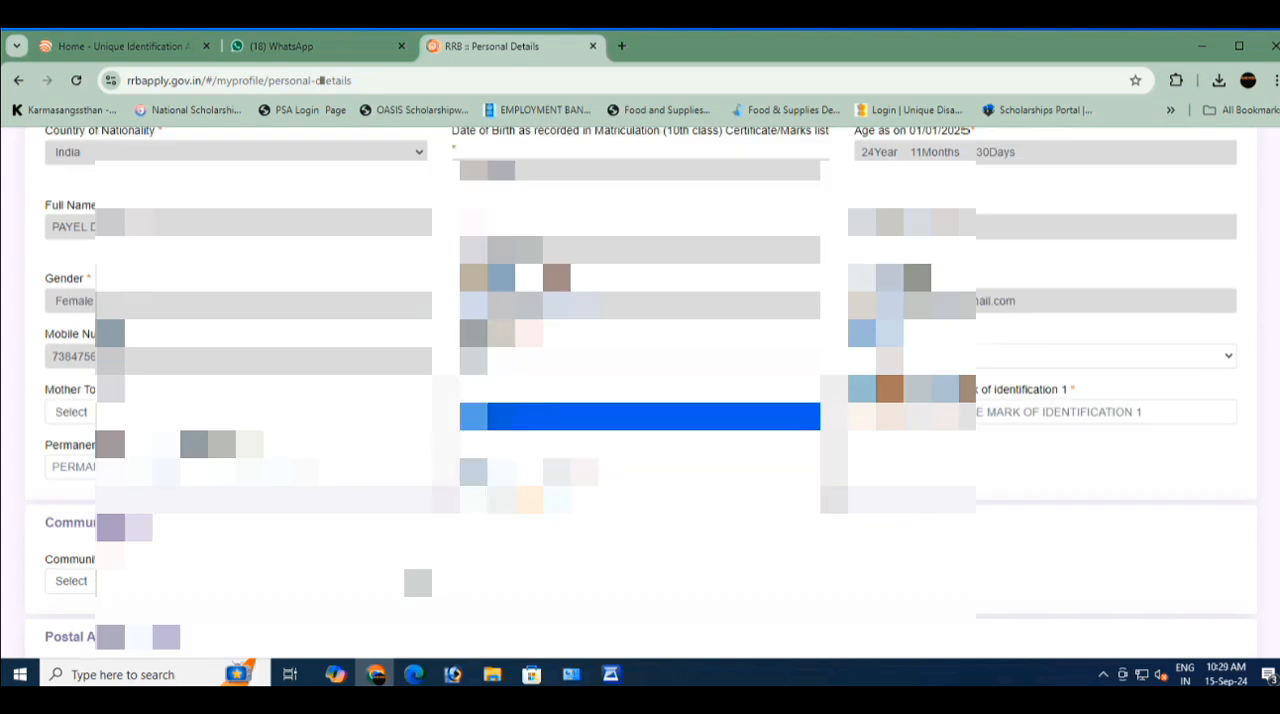
left_click(568, 416)
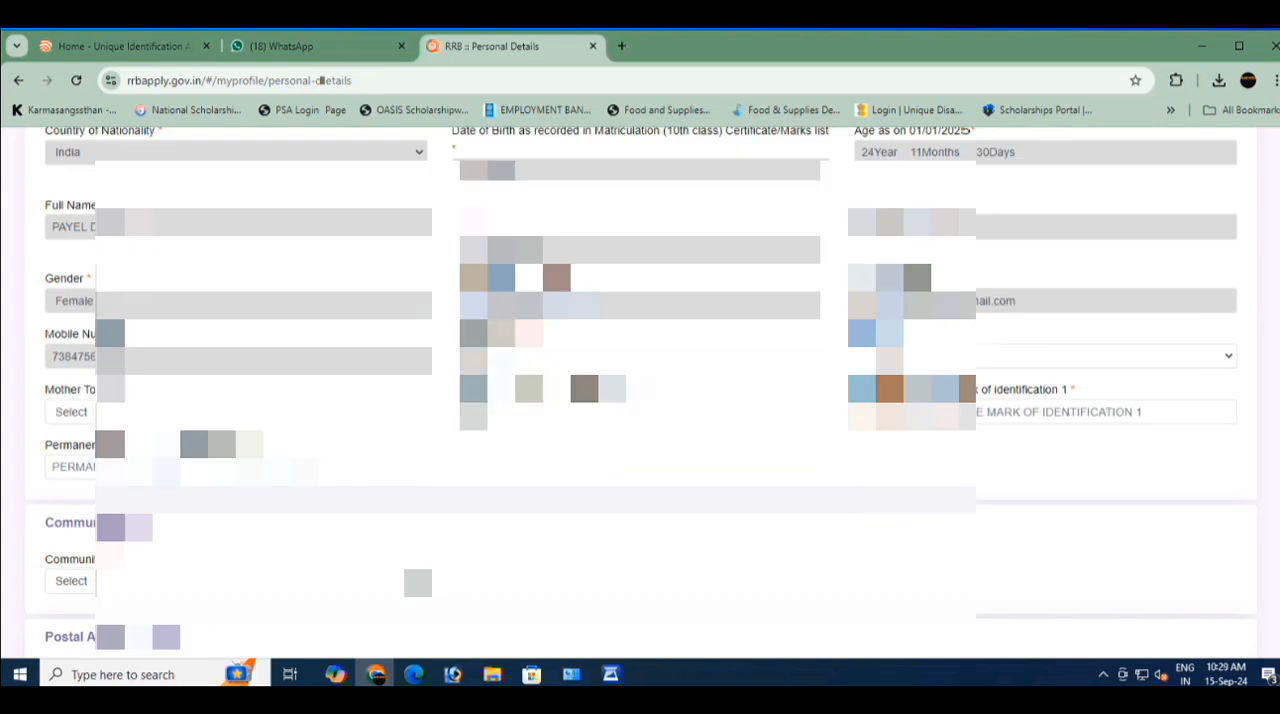
left_click(912, 356)
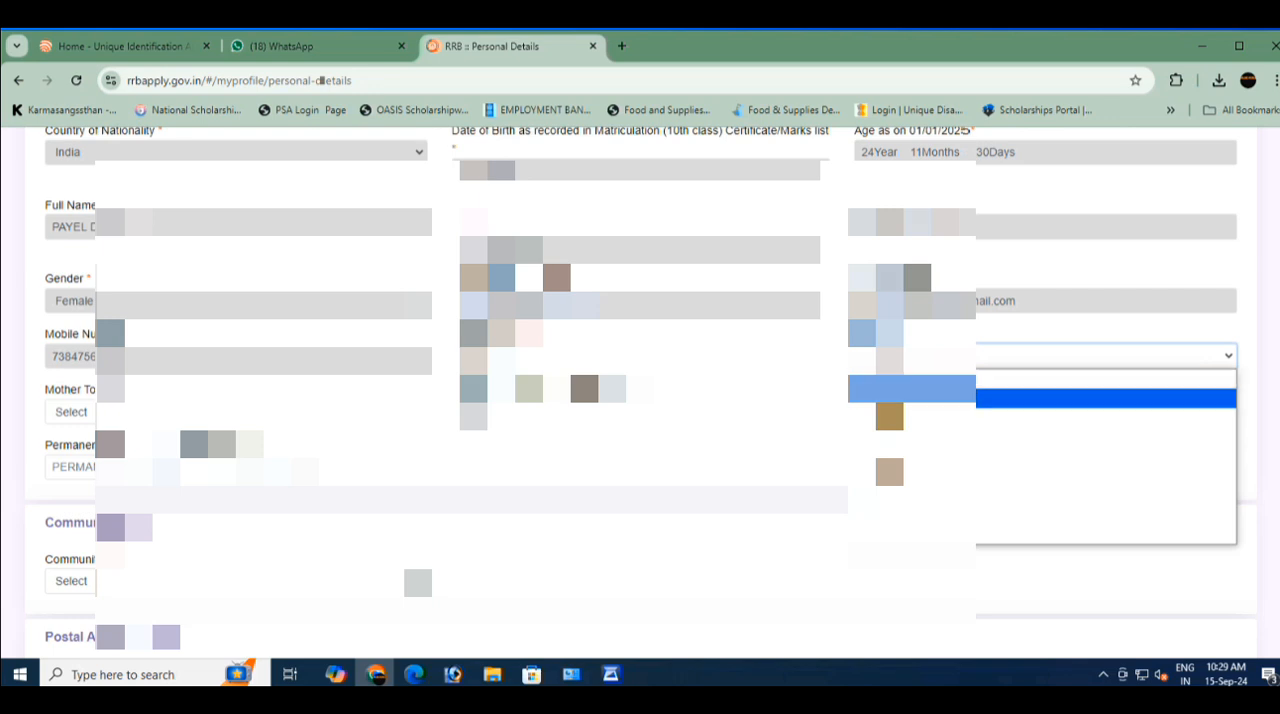
left_click(900, 398)
Set the mother tongue to Bengali and choose Bengali in the language field beside it
left_click(236, 412)
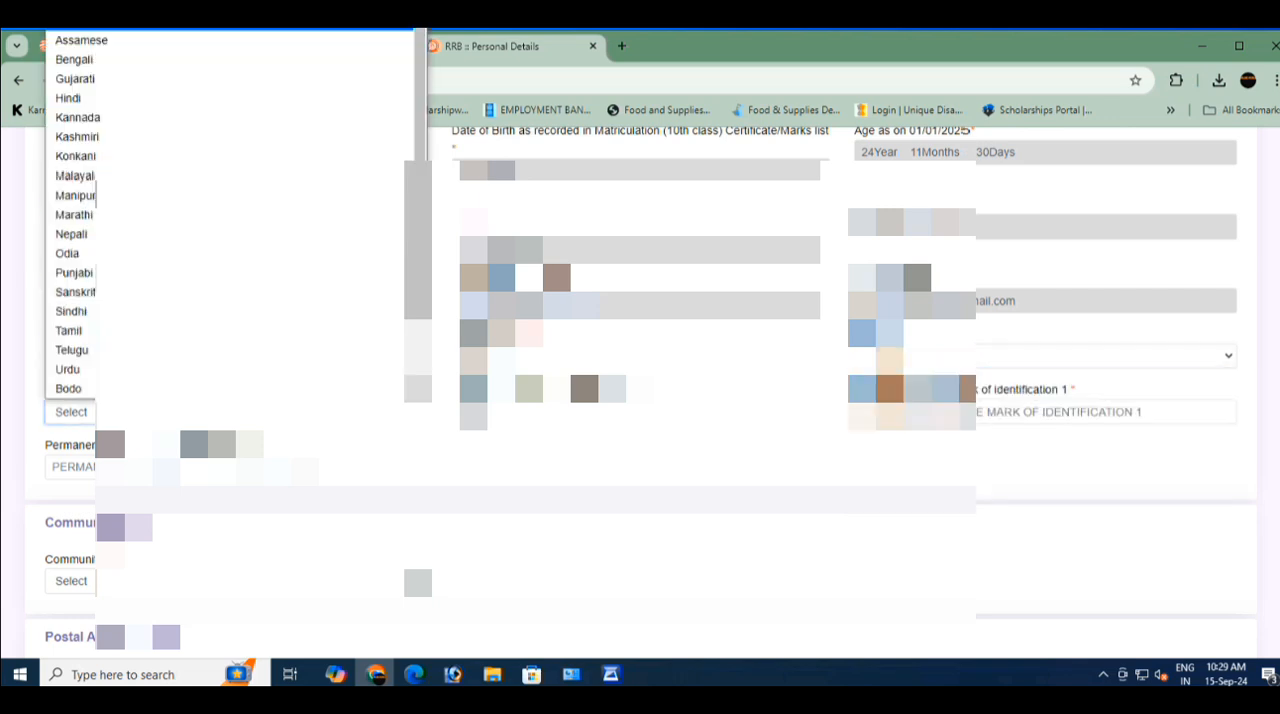
left_click(228, 59)
left_click(640, 412)
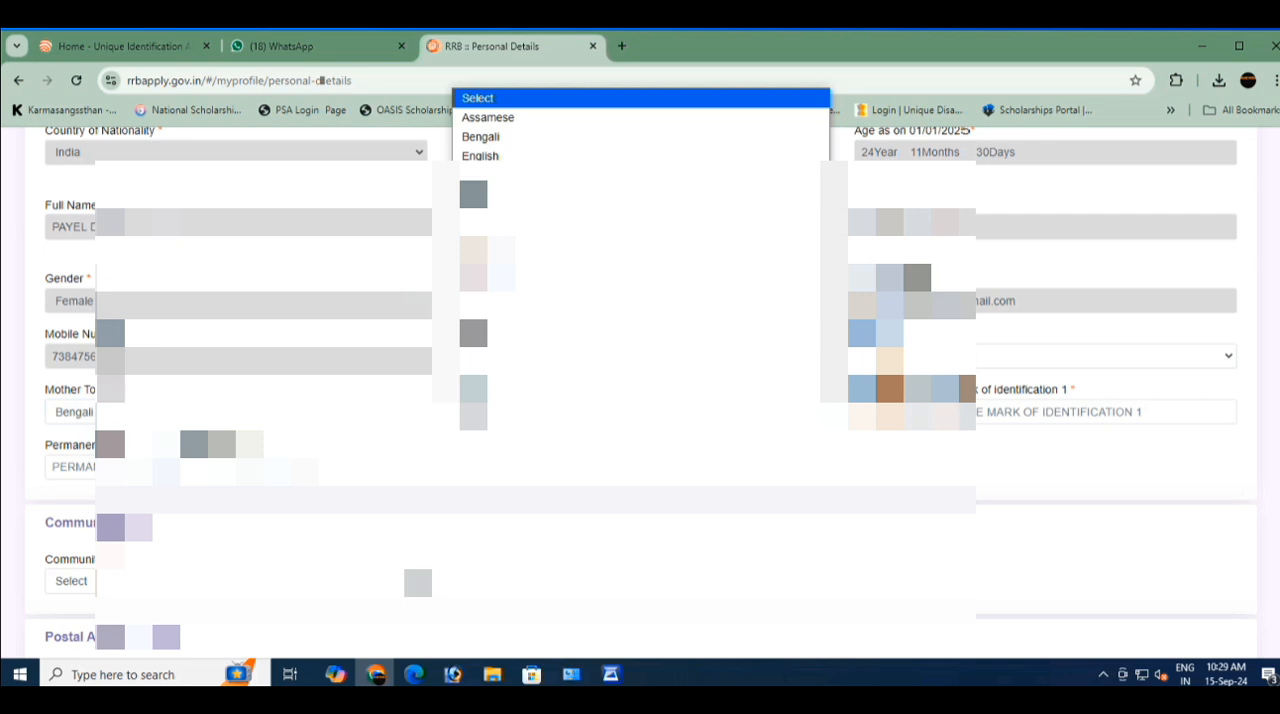
left_click(640, 412)
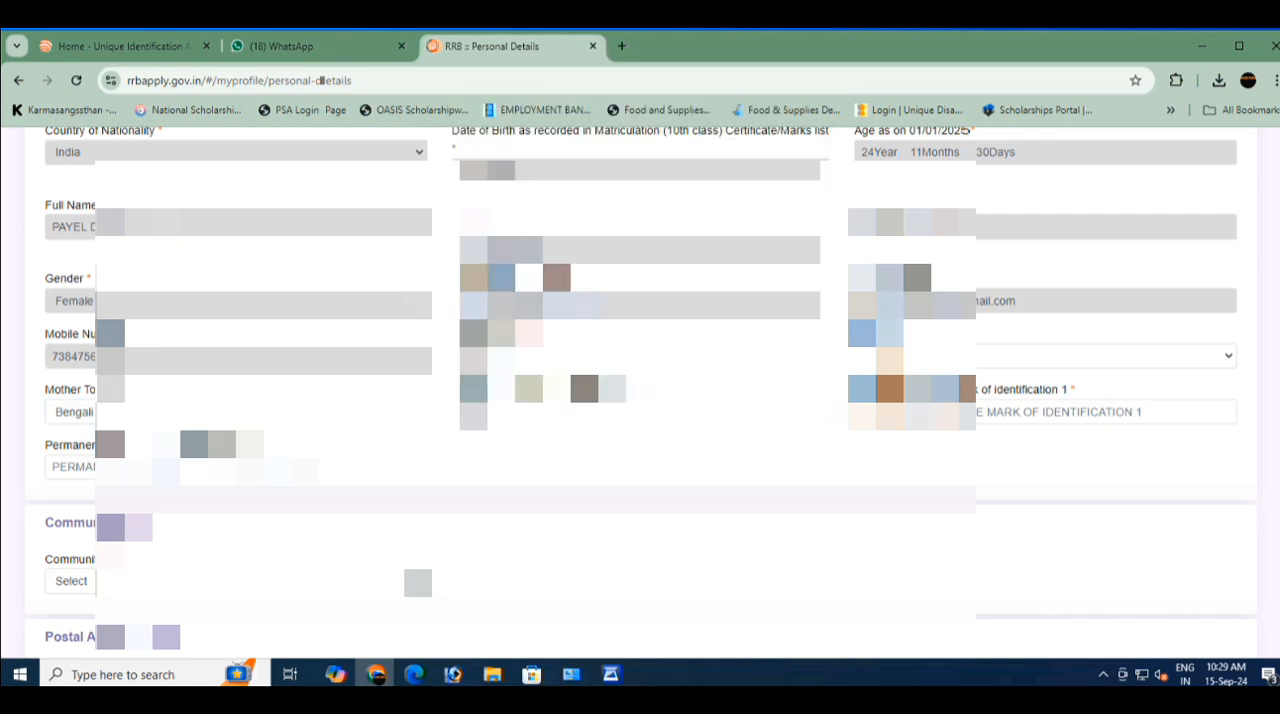
left_click(640, 412)
left_click(640, 137)
Fill in the permanent identification mark fields, beginning the entry in the second one with "NO CUT"
left_click(1045, 412)
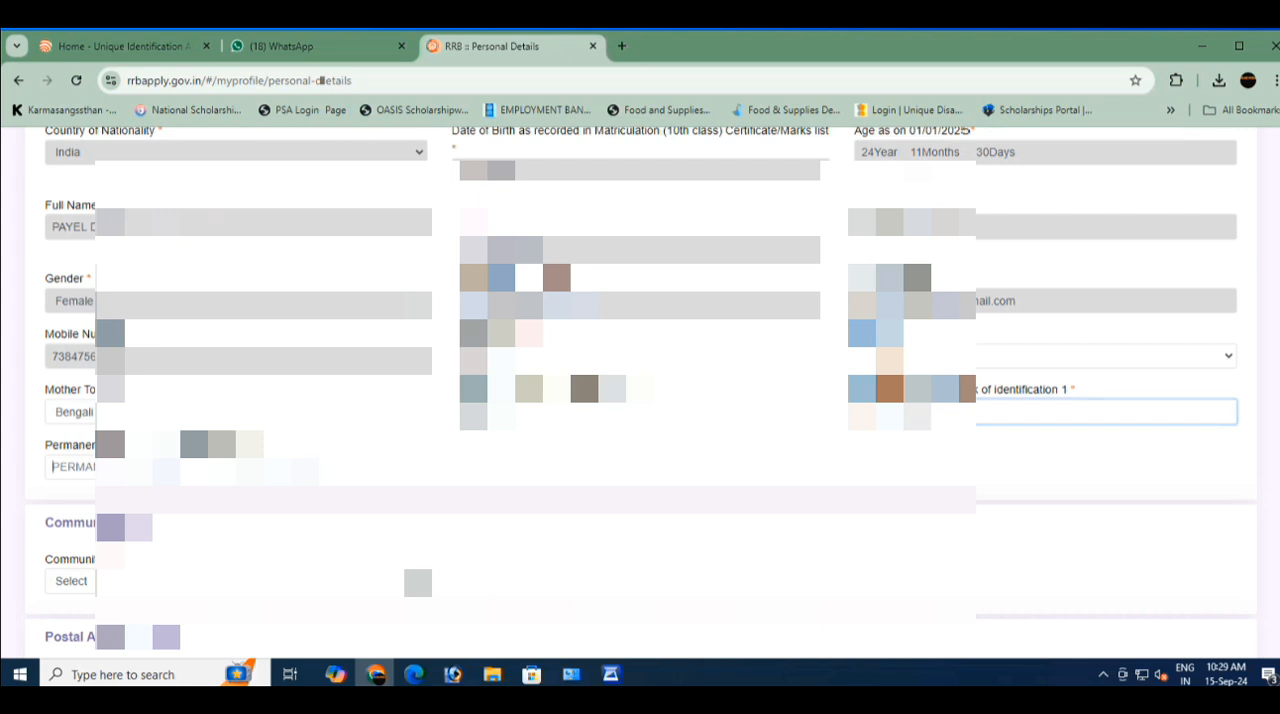
left_click(53, 466)
type("NO CUT")
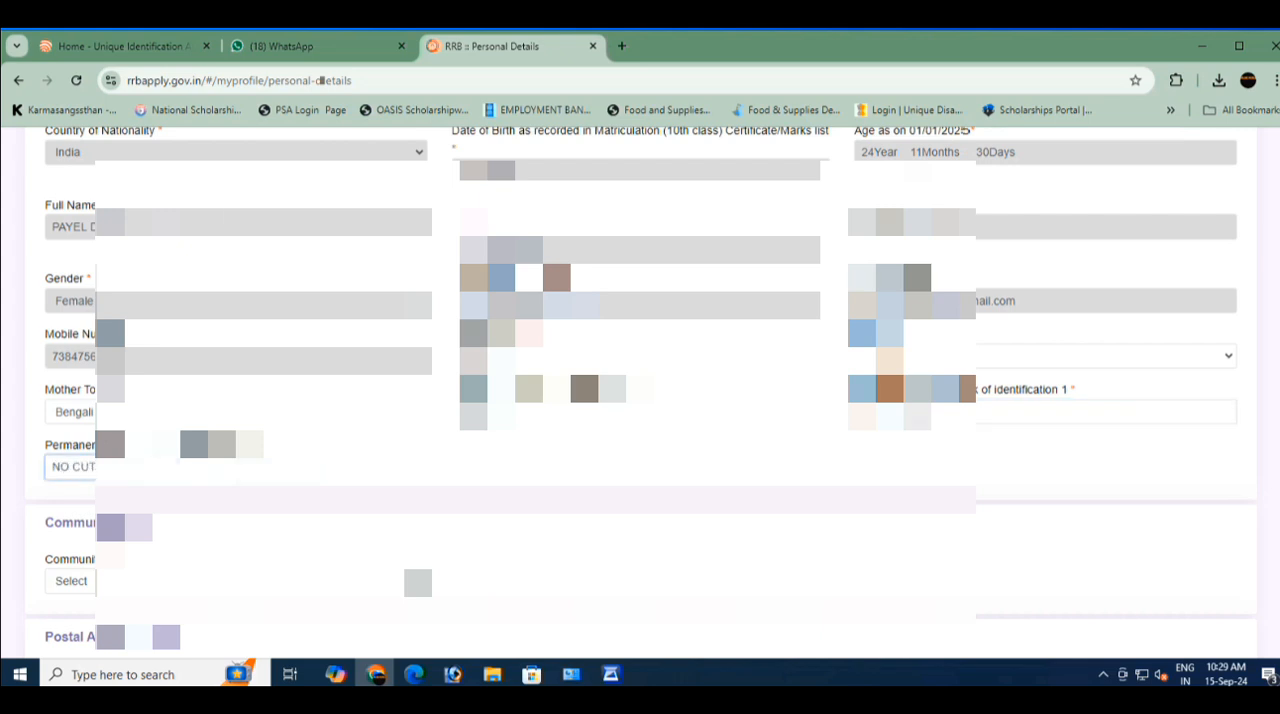
Set the candidate's community to SC and acknowledge the message about it
scroll(240, 450, "down", 2)
left_click(240, 400)
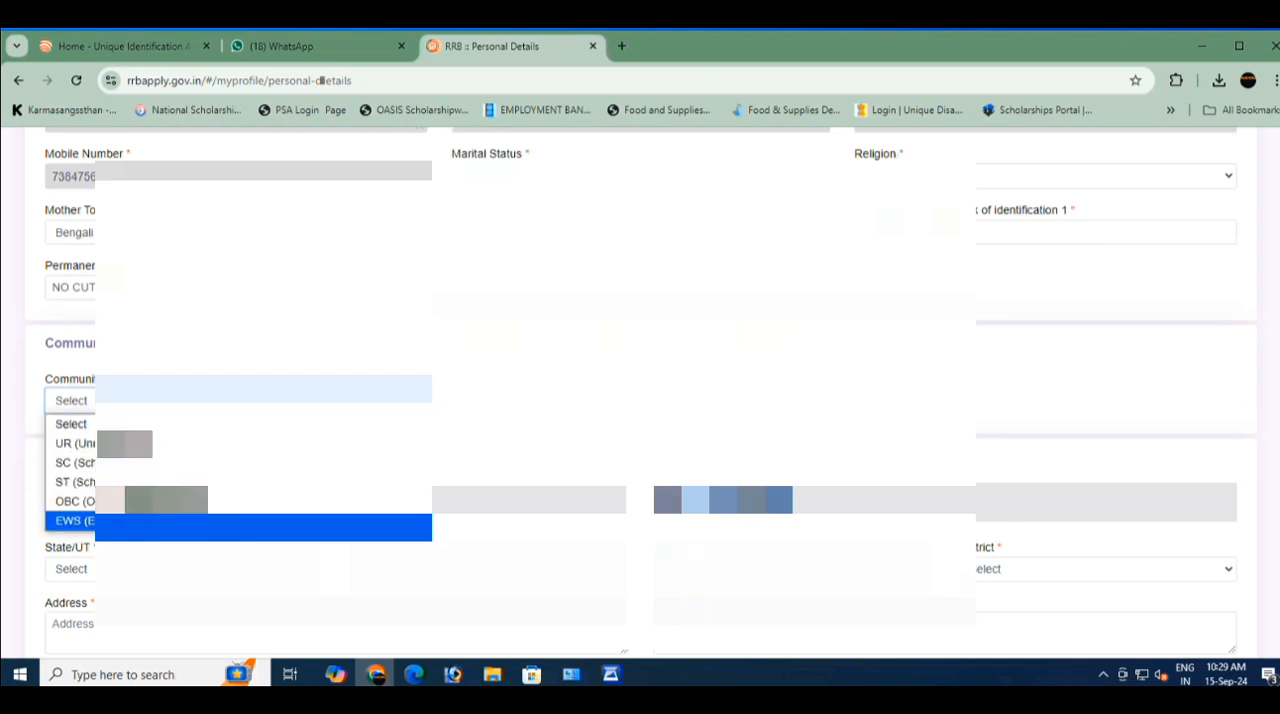
left_click(75, 463)
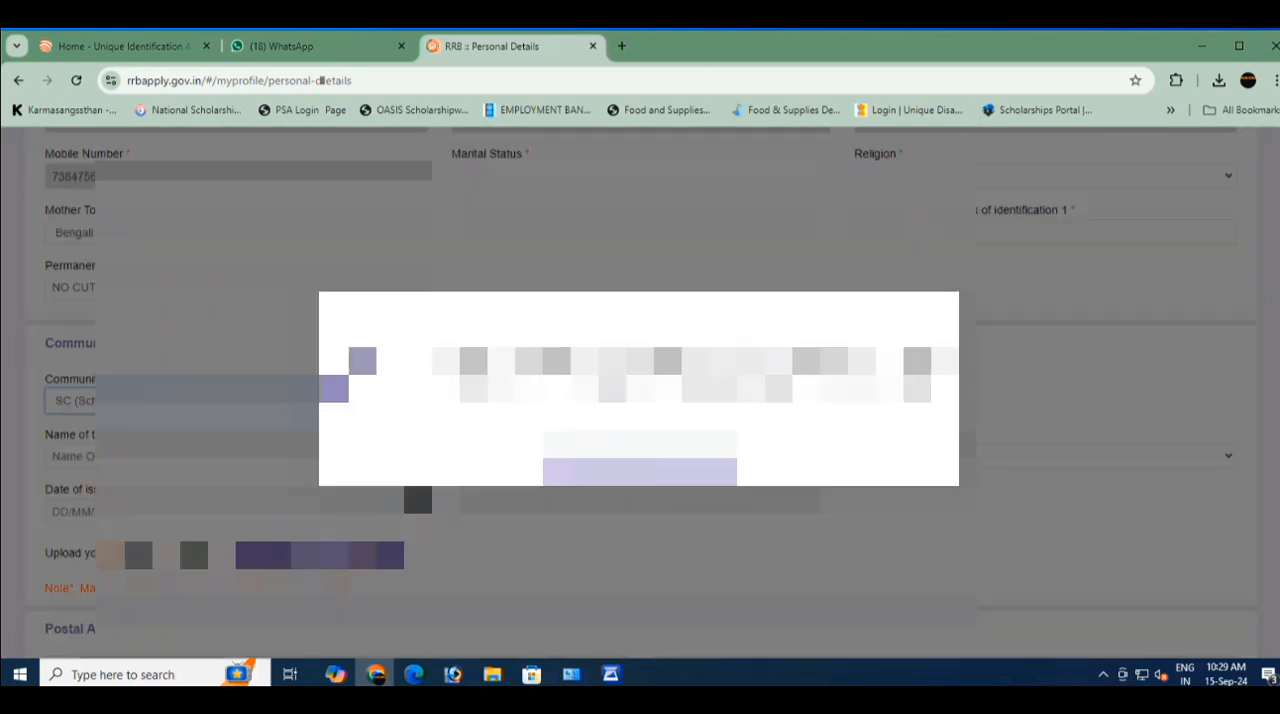
left_click(640, 470)
Go through the SC certificate fields, and change the candidate's community to UR
left_click(238, 456)
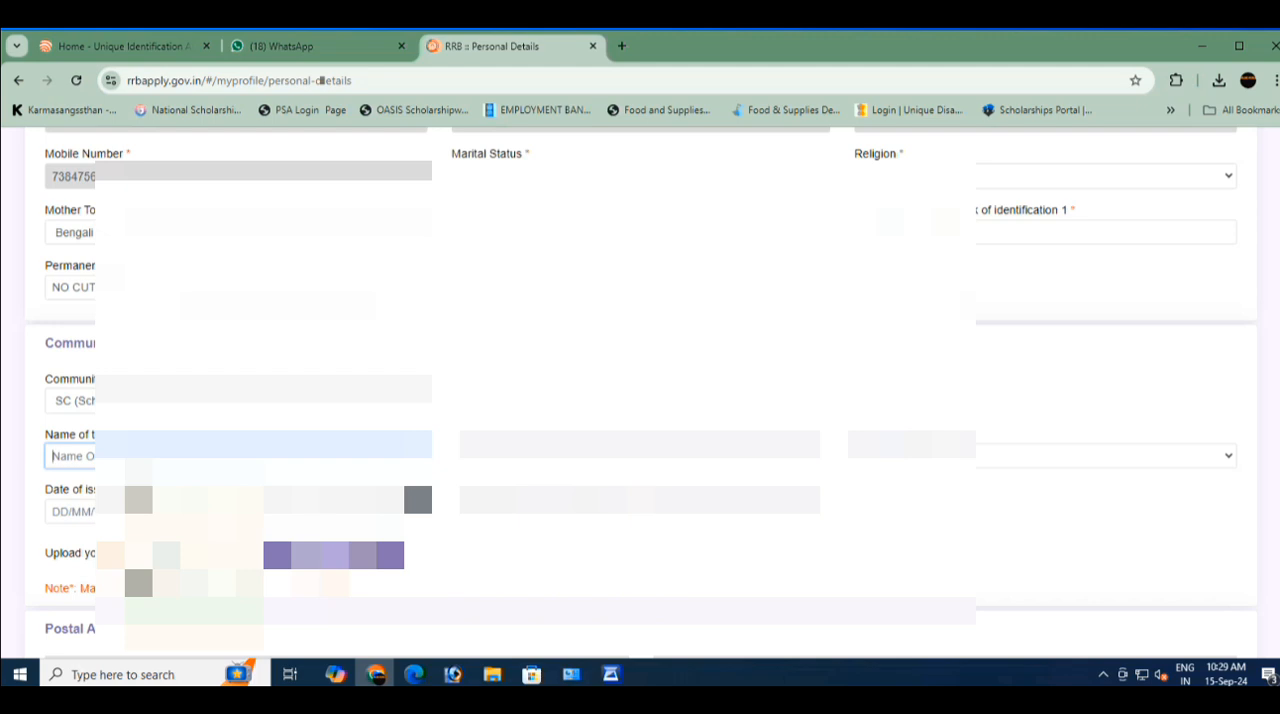
left_click(640, 456)
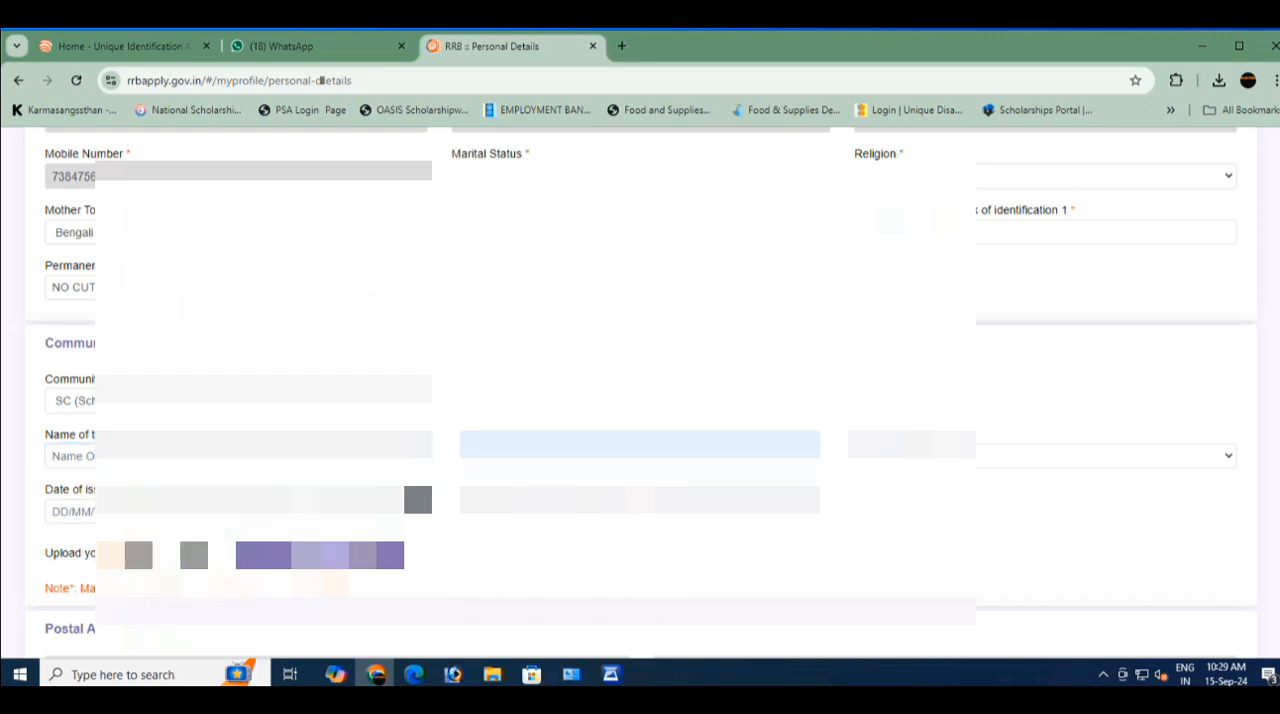
left_click(912, 456)
left_click(912, 456)
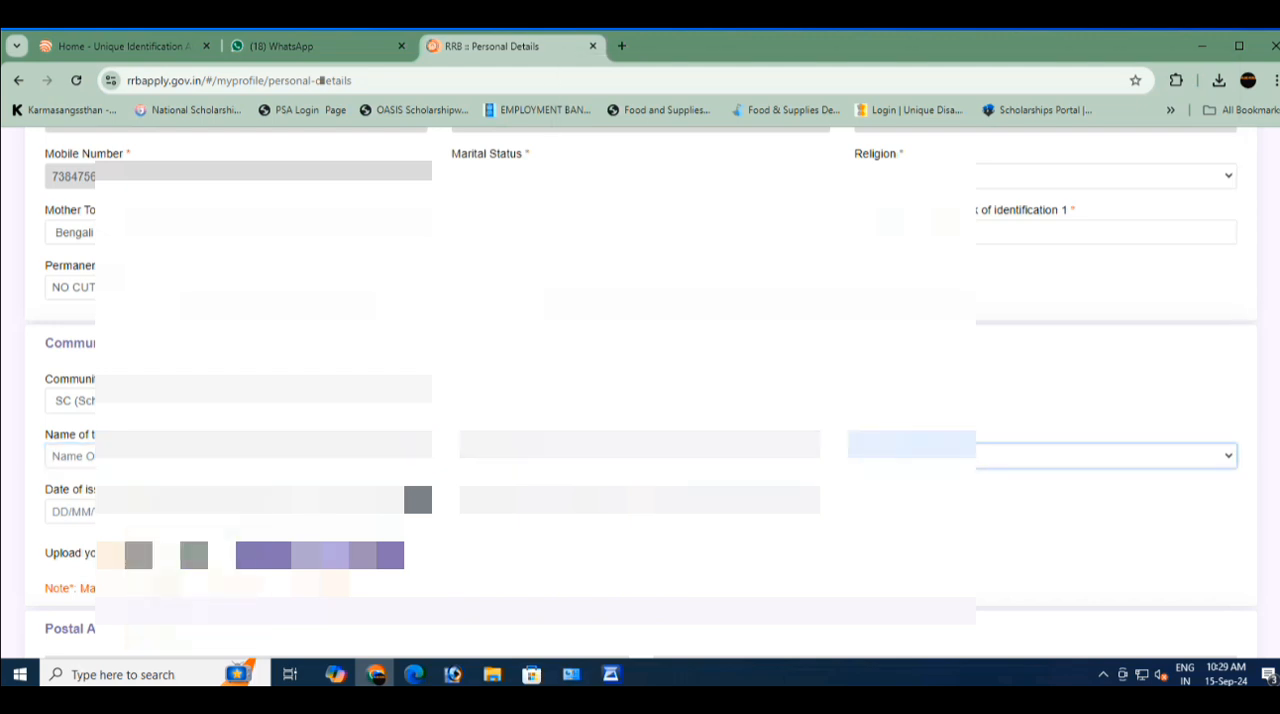
left_click(238, 401)
left_click(238, 444)
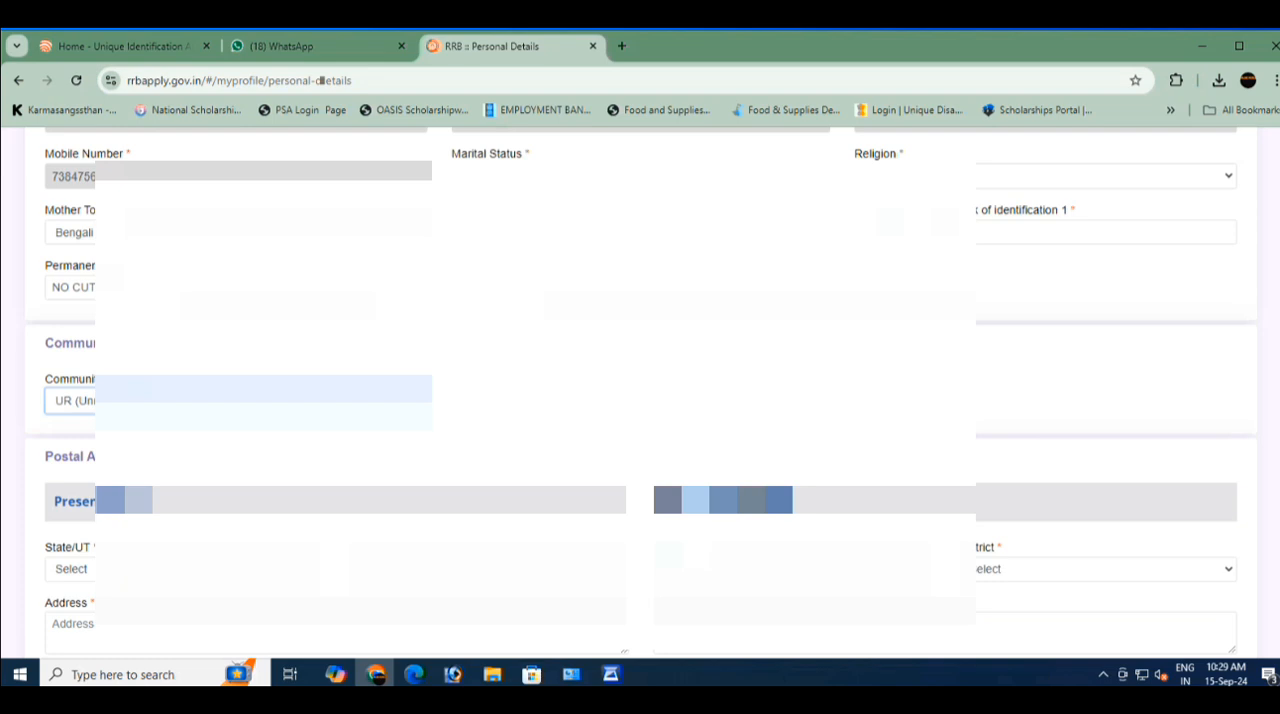
Fill in the present postal address, beginning the entry in its Address field
scroll(640, 400, "down", 3)
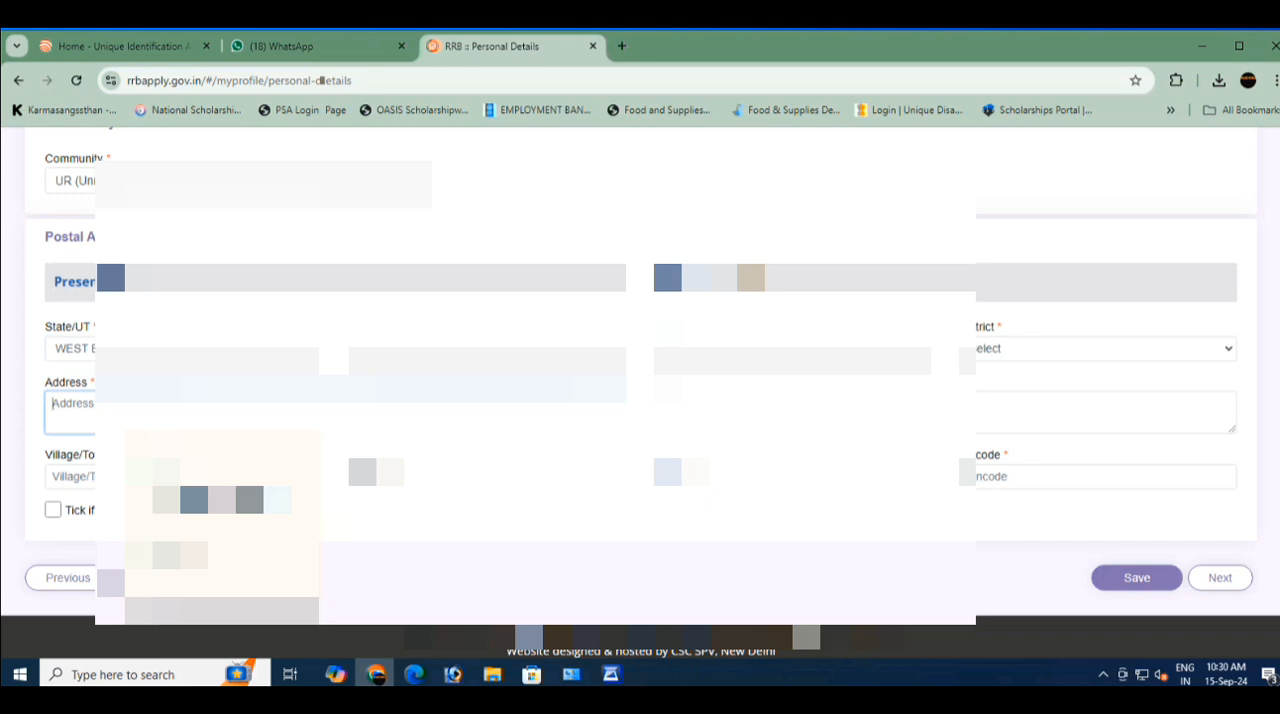
type("VILL-RA")
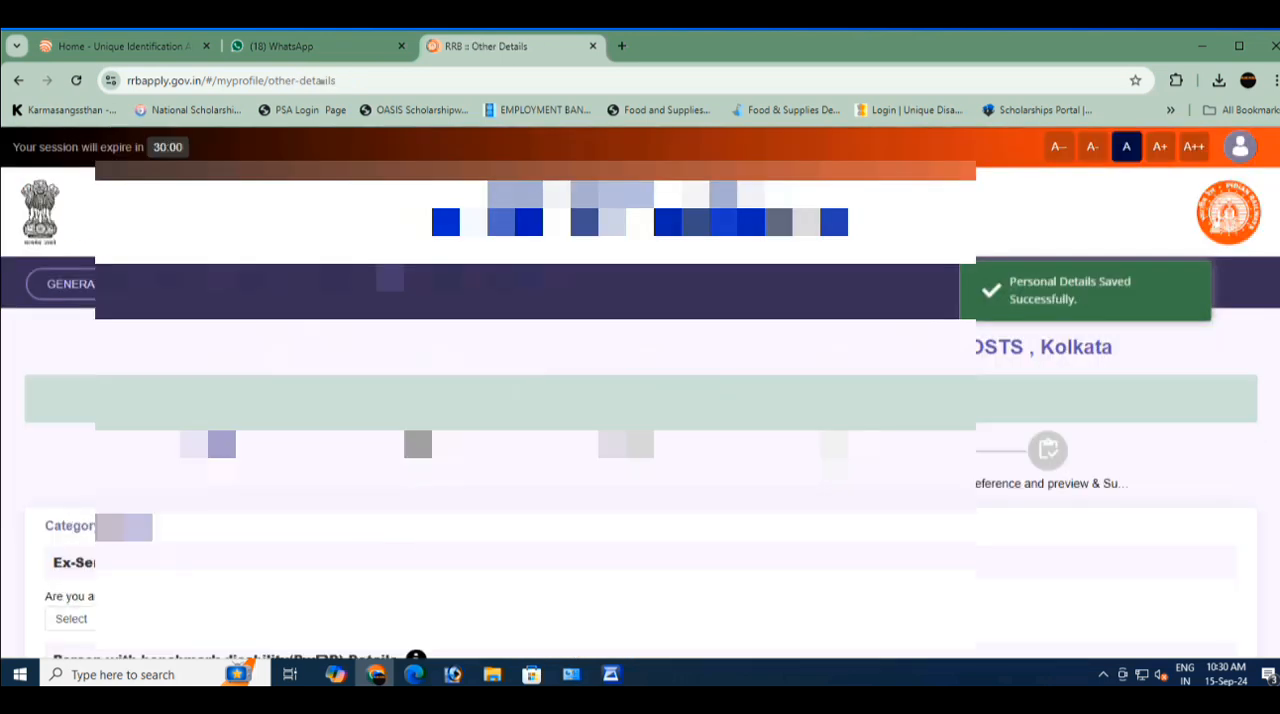
Answer No to the Ex-Serviceman and benchmark disability questions in Category Details
scroll(640, 400, "down", 4)
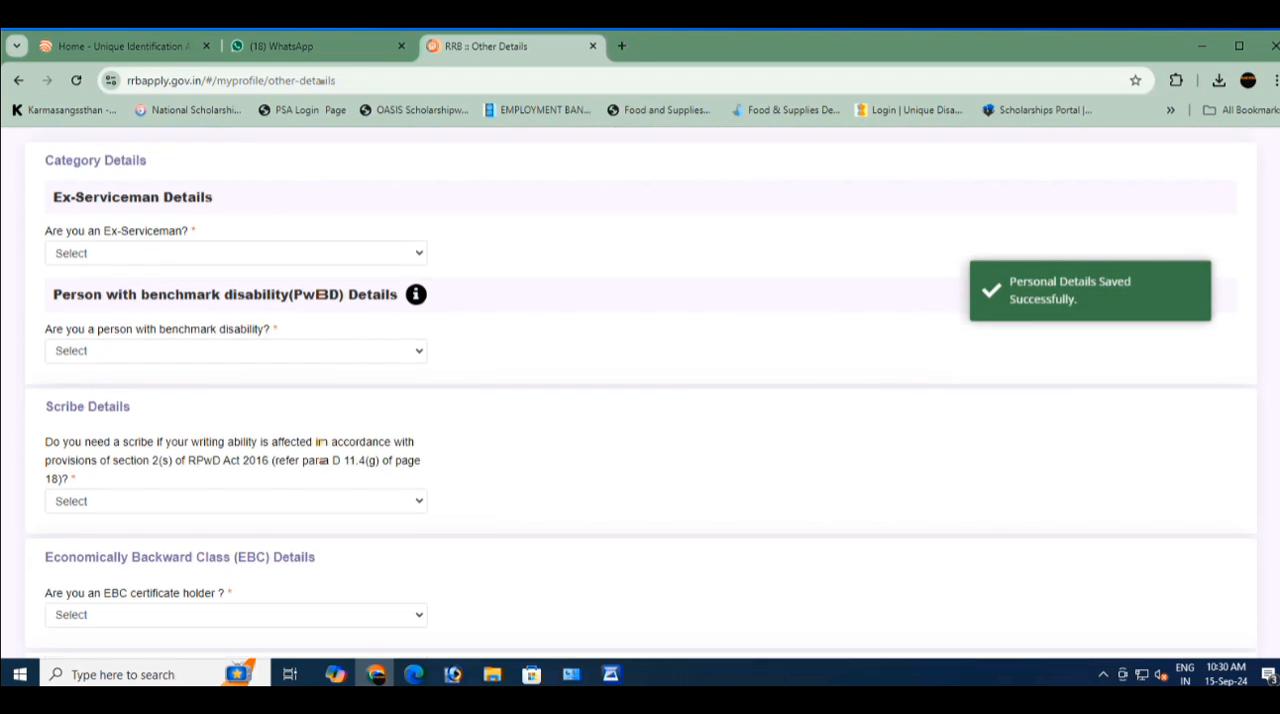
left_click_drag(57, 225, 196, 225)
left_click(200, 247)
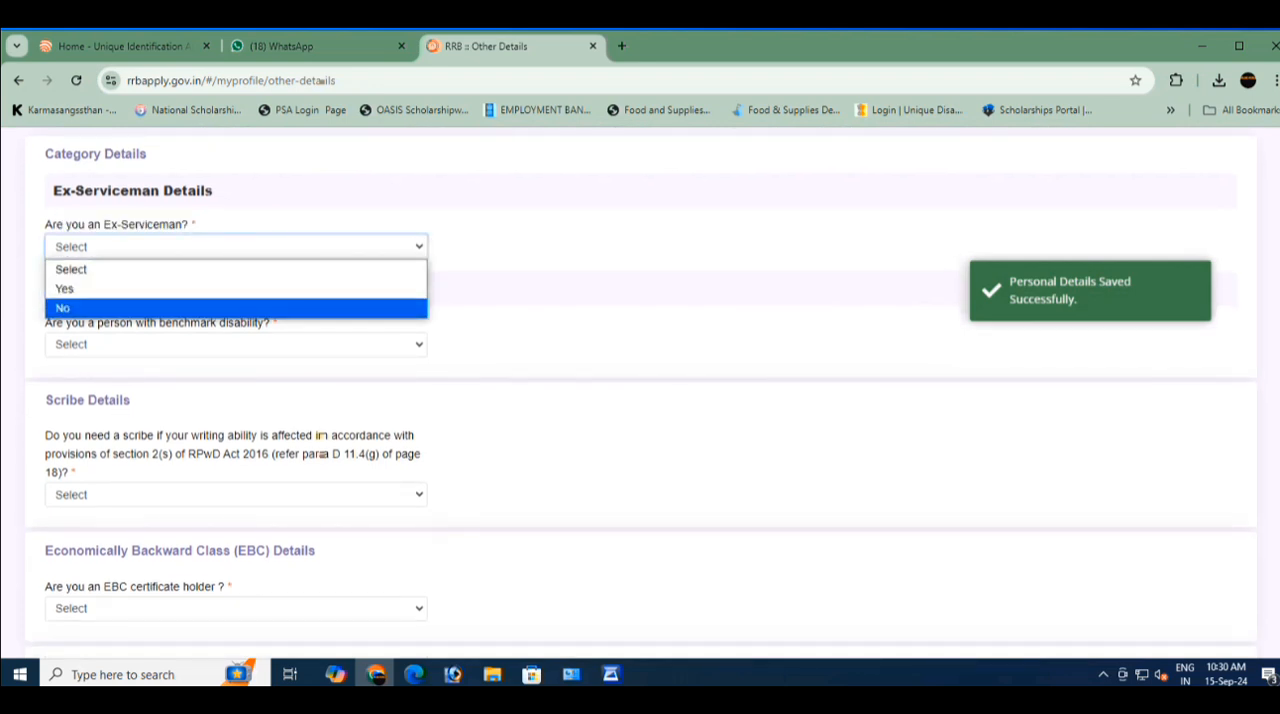
left_click(200, 308)
left_click(200, 345)
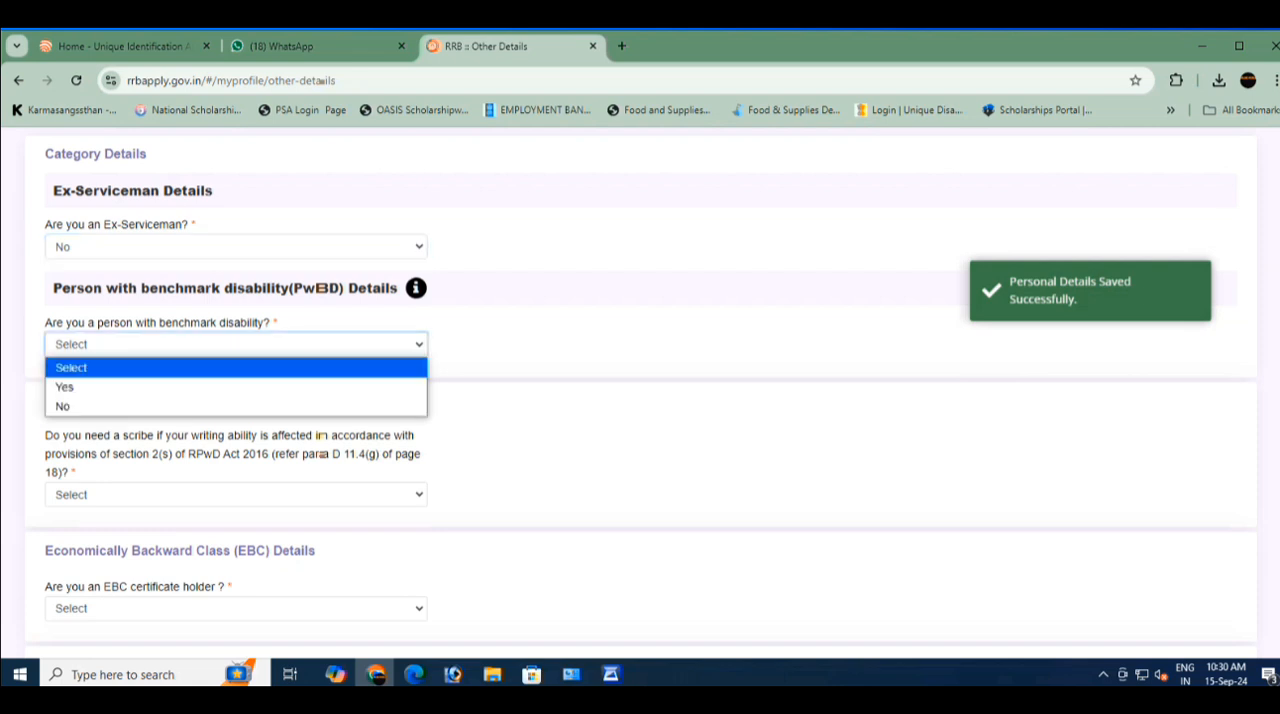
left_click(200, 406)
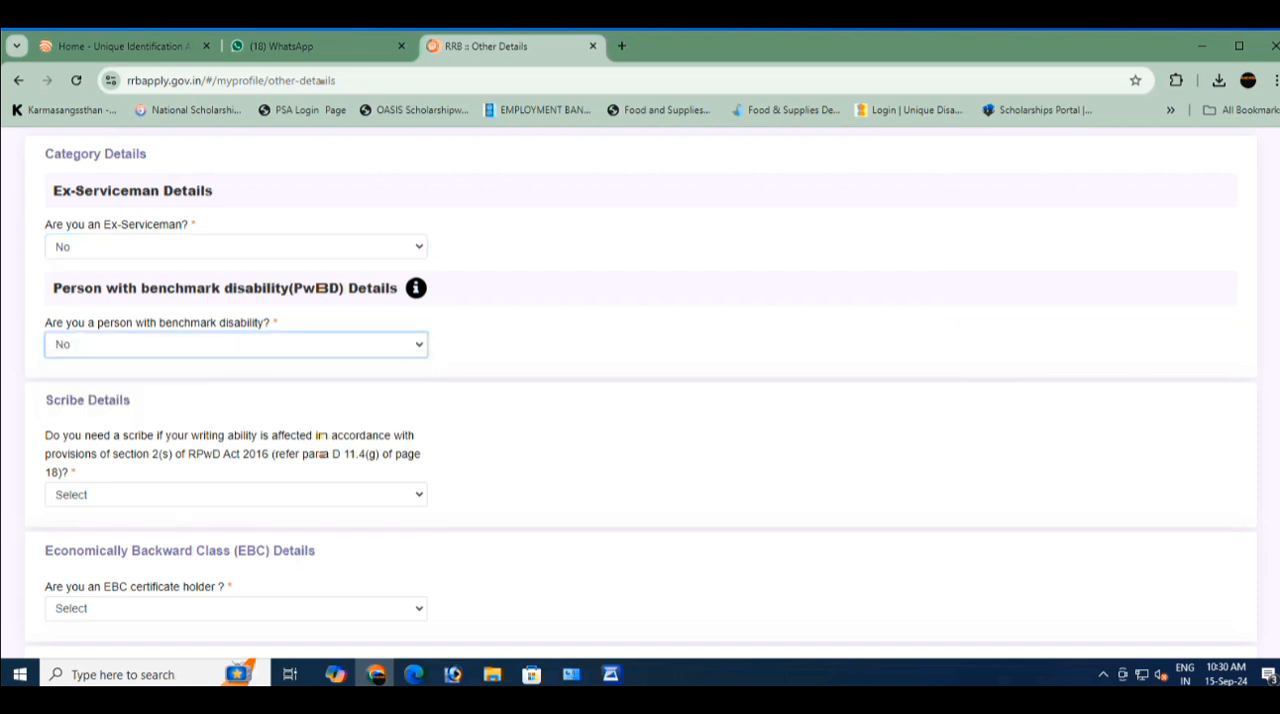
Answer No to the scribe, EBC certificate and Indian Railways employee questions, and set the current department to Not Applicable
scroll(236, 410, "down", 1)
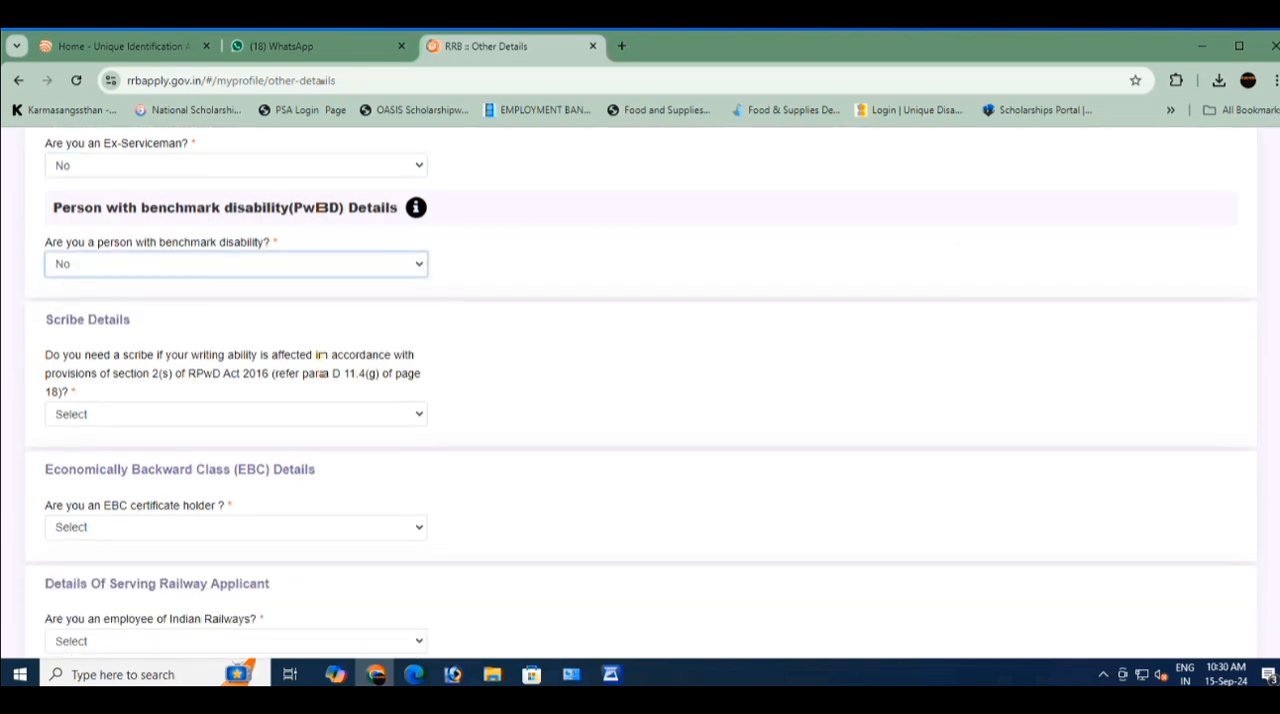
left_click(236, 413)
left_click(236, 475)
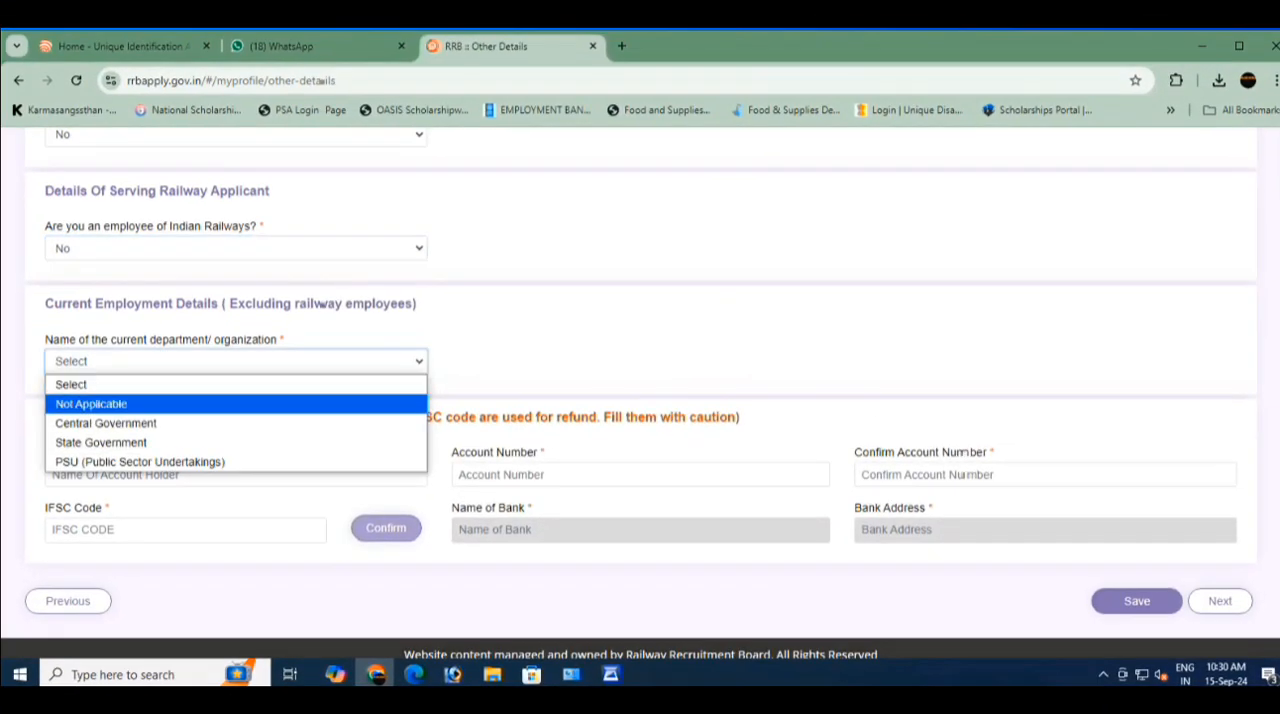
key("Return")
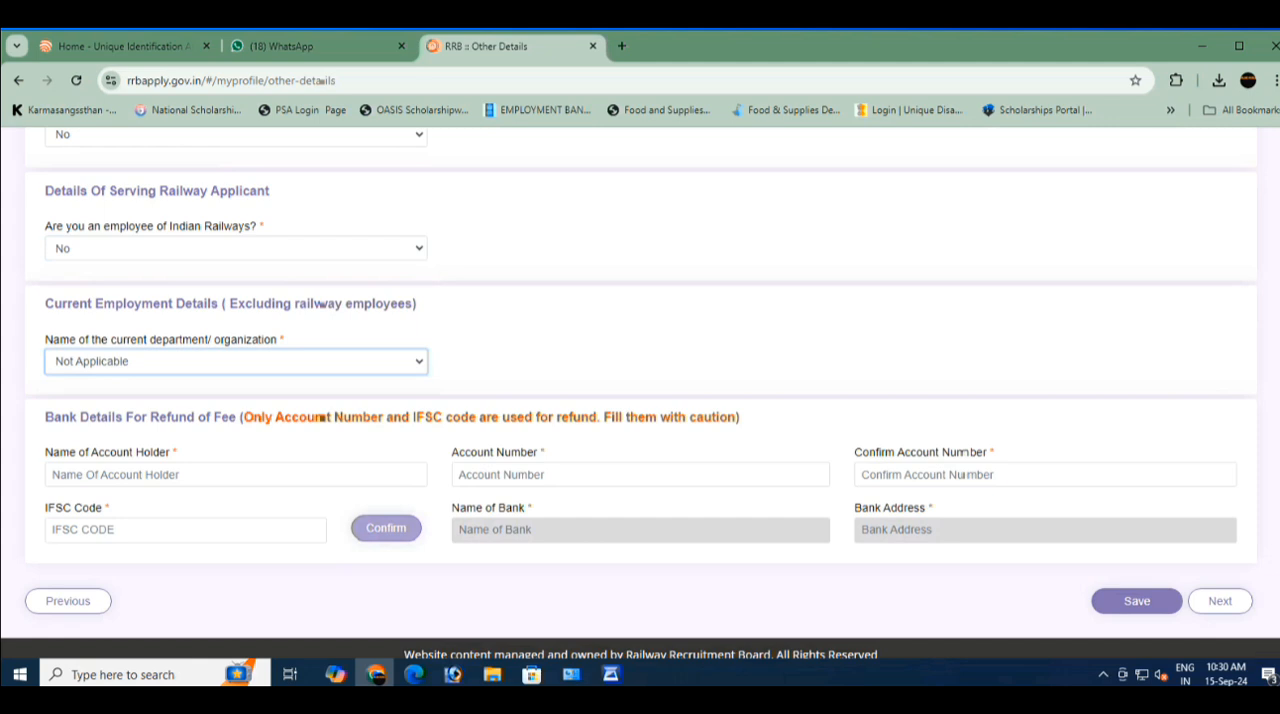
Enter the account holder's name in the bank details for refund of fee
key("Tab")
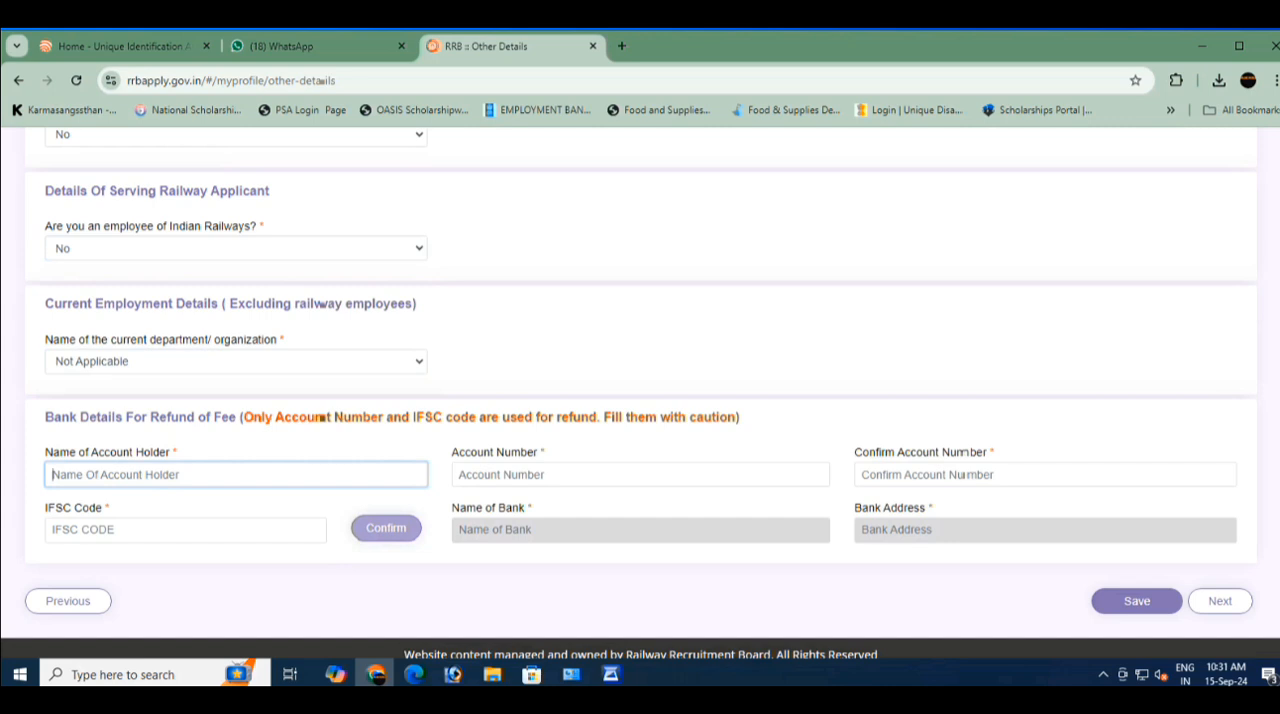
type("ONLINE")
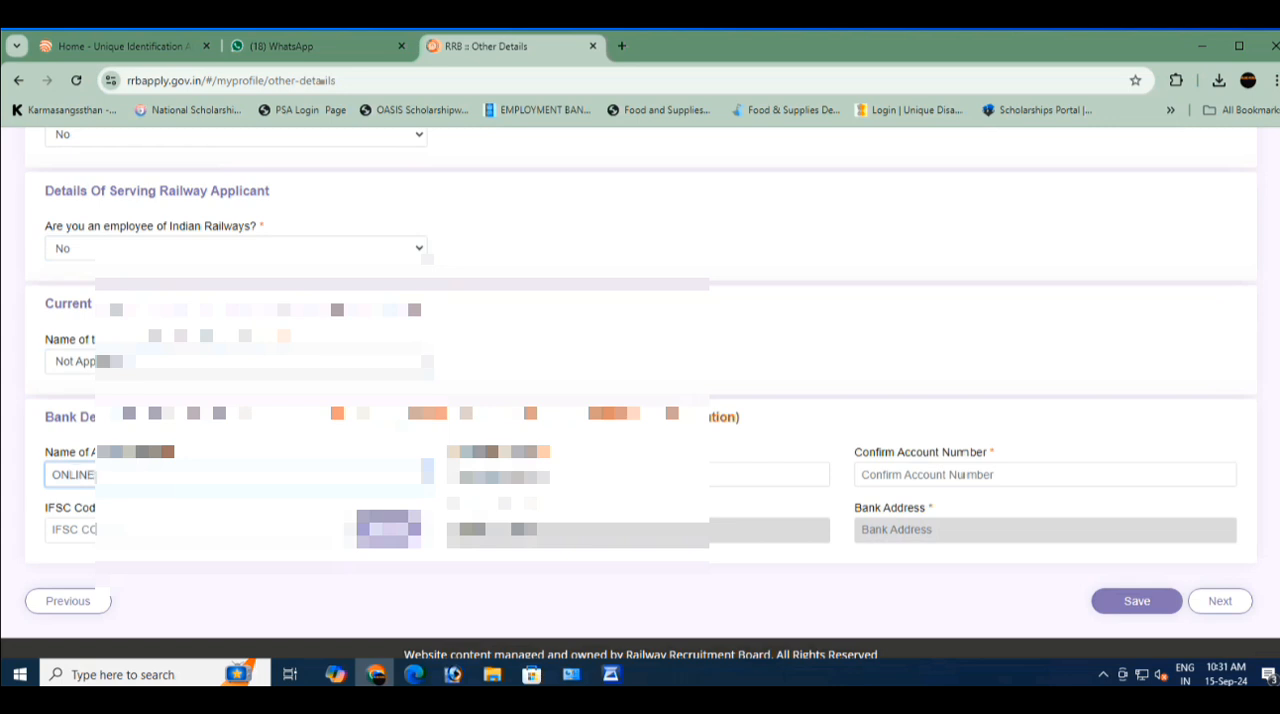
type(" PROCESS")
key("BackSpace")
key("BackSpace")
key("BackSpace")
key("Tab")
Enter the candidate's bank account number and repeat it in the confirmation field
type("123")
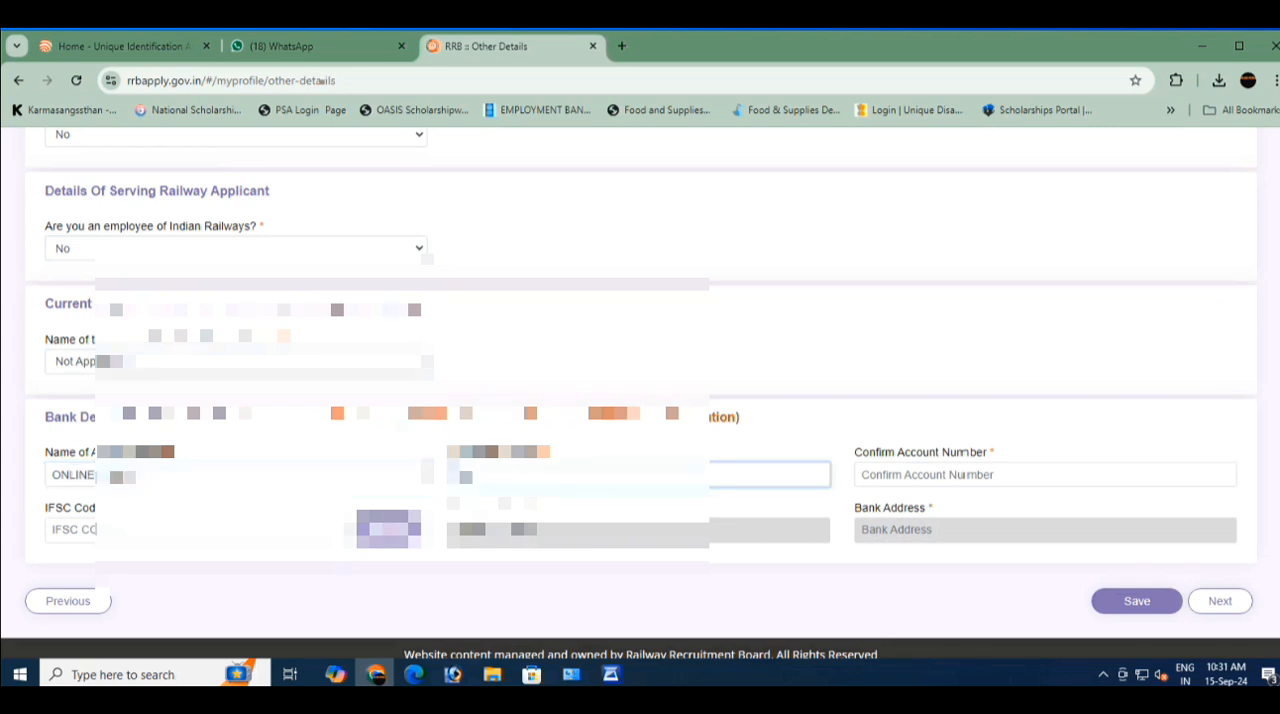
type("4567890")
key("Tab")
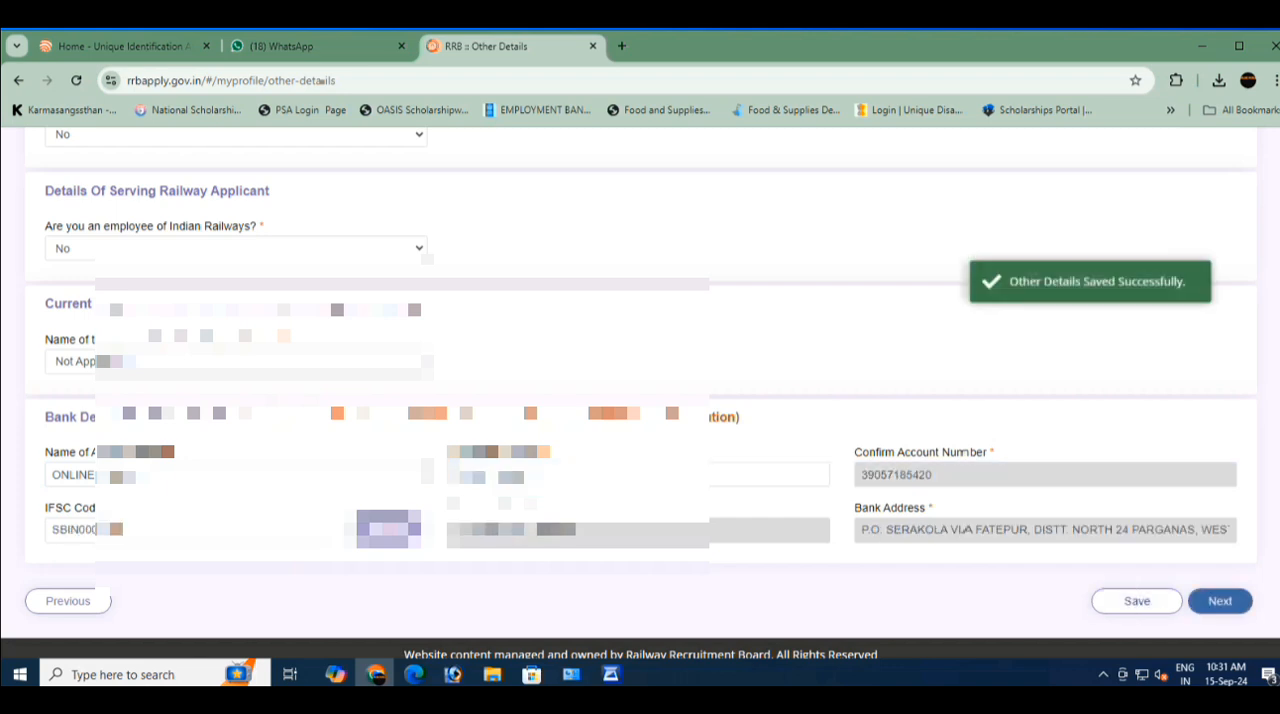
Continue to Educational Qualification and enter W.B.B.S.E as the board for Matriculation/SSLC
left_click(1220, 601)
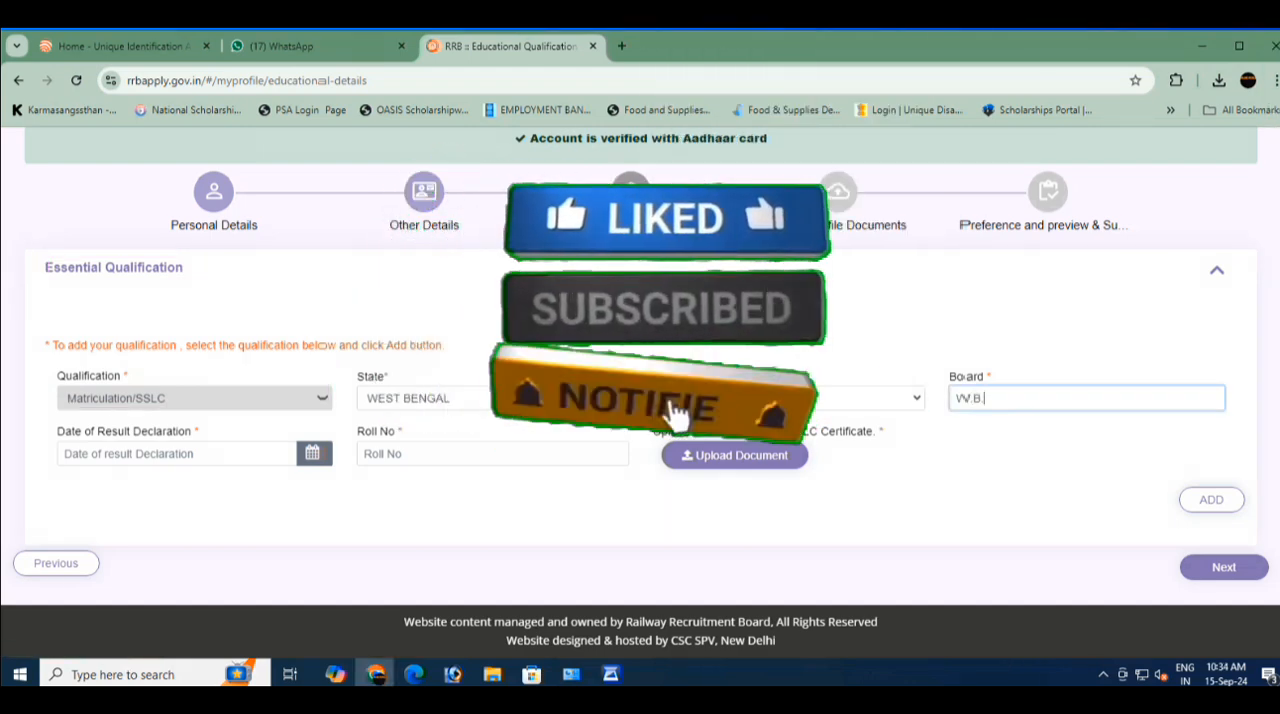
type("B.S.E")
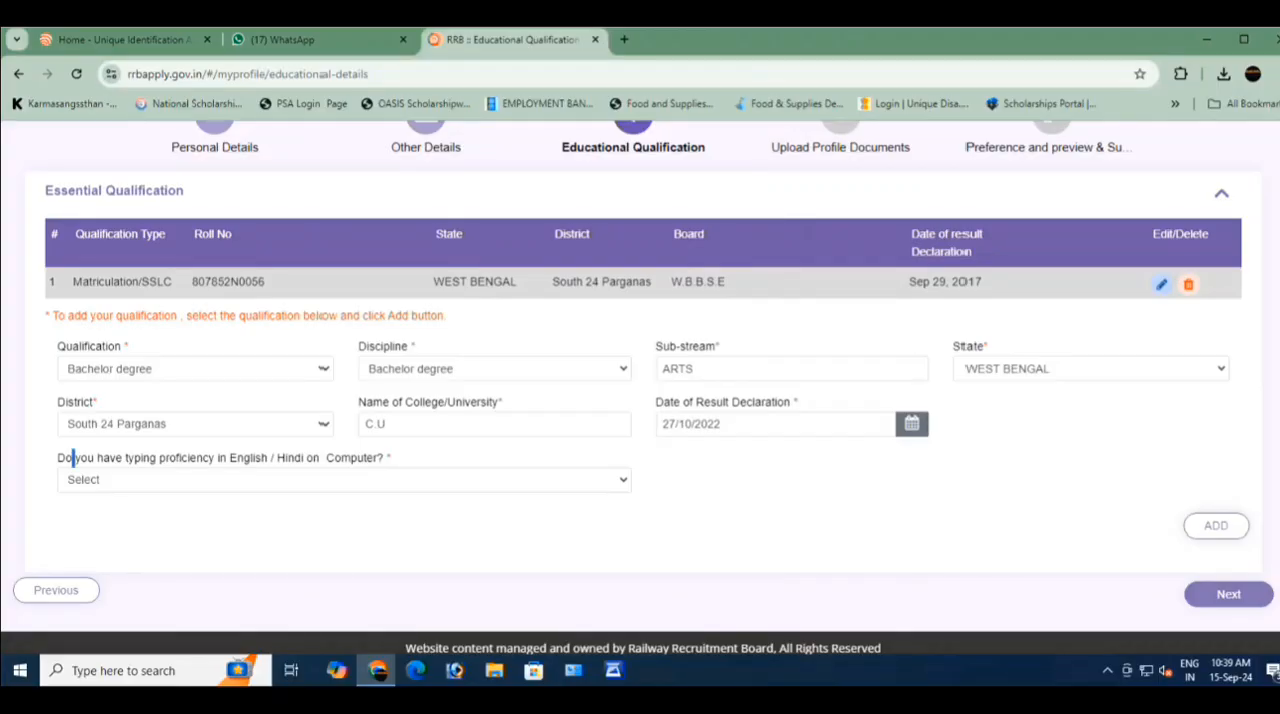
Answer Yes to the typing proficiency question, add the Bachelor degree qualification and continue to Upload Profile Documents
left_click_drag(73, 457, 394, 457)
left_click(386, 480)
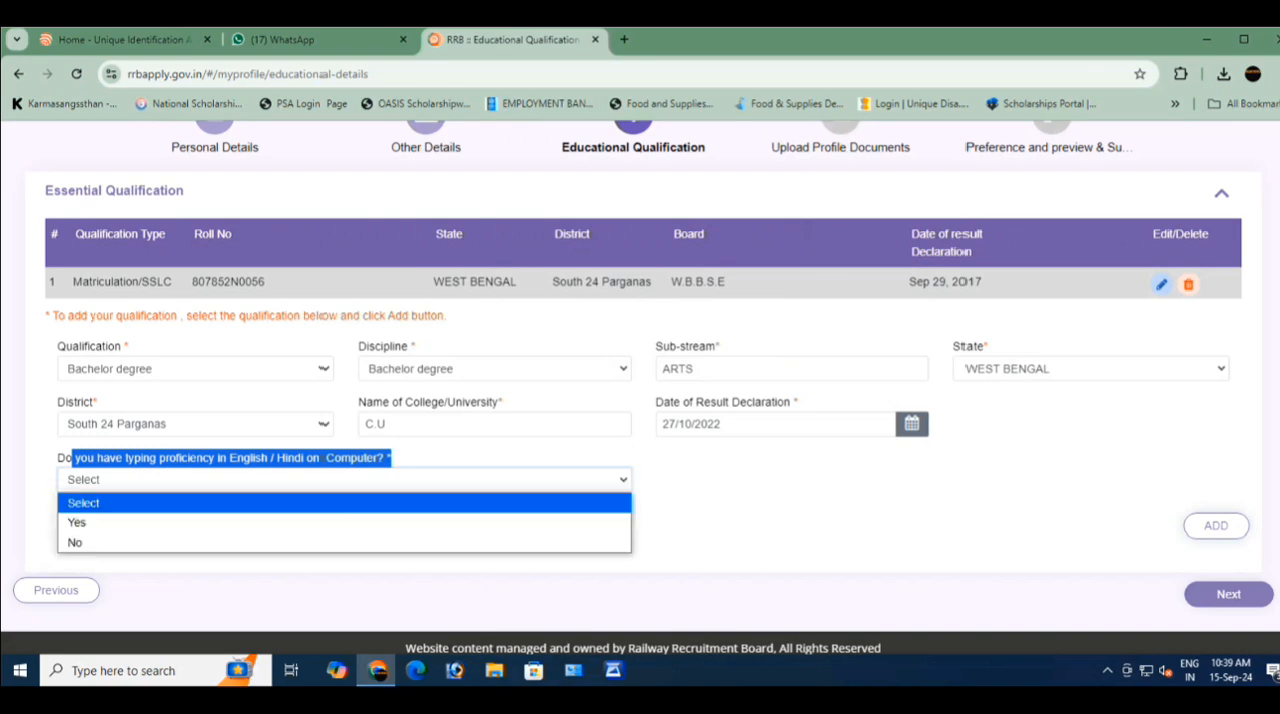
left_click(340, 523)
left_click(400, 538)
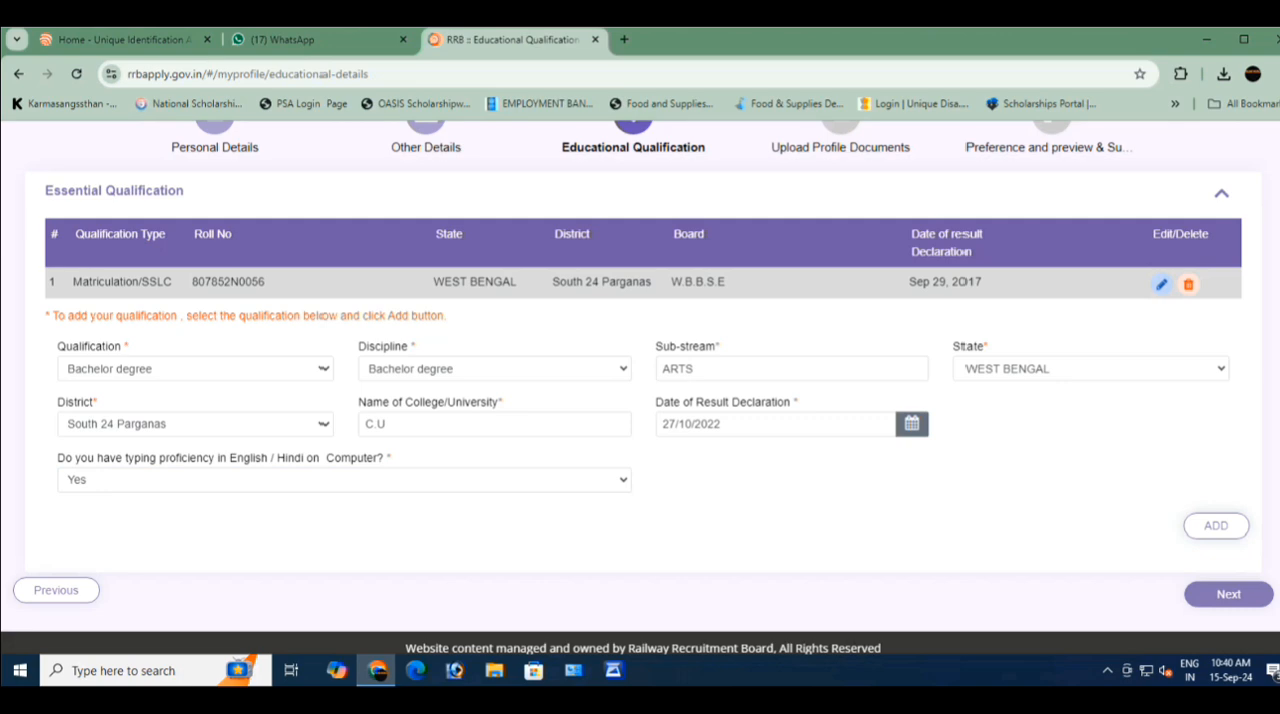
left_click(1216, 525)
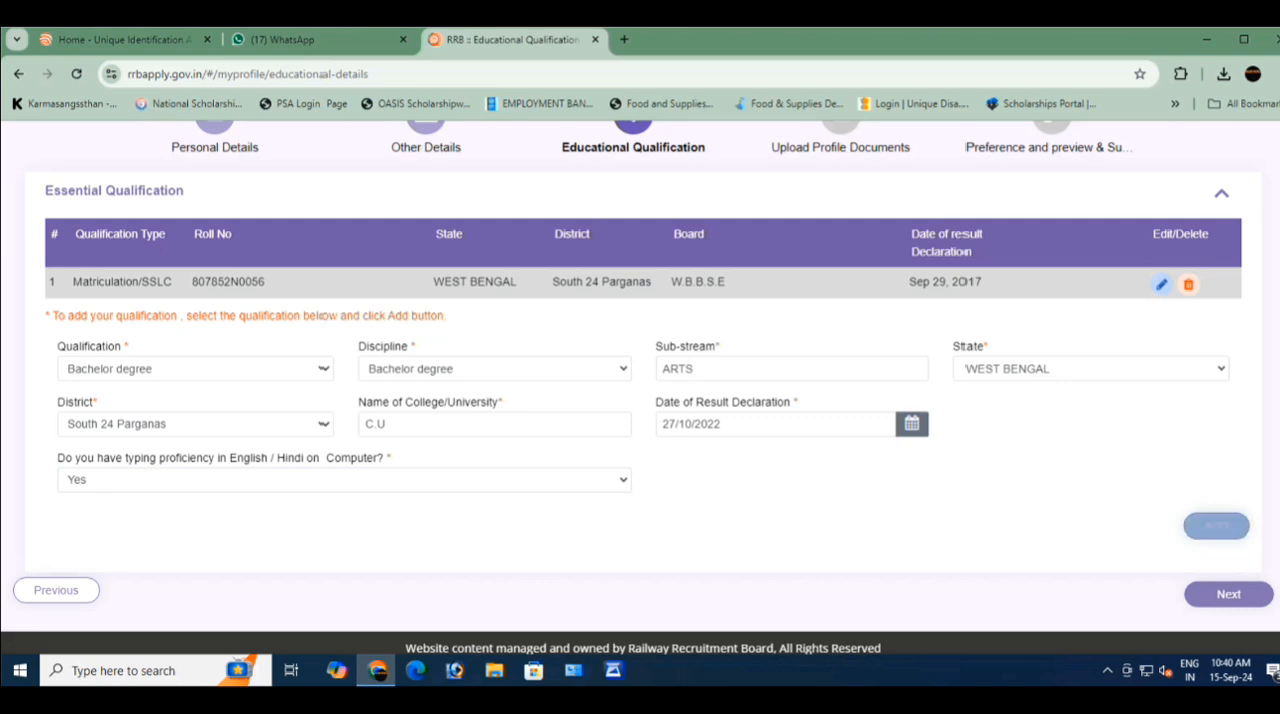
left_click(1228, 572)
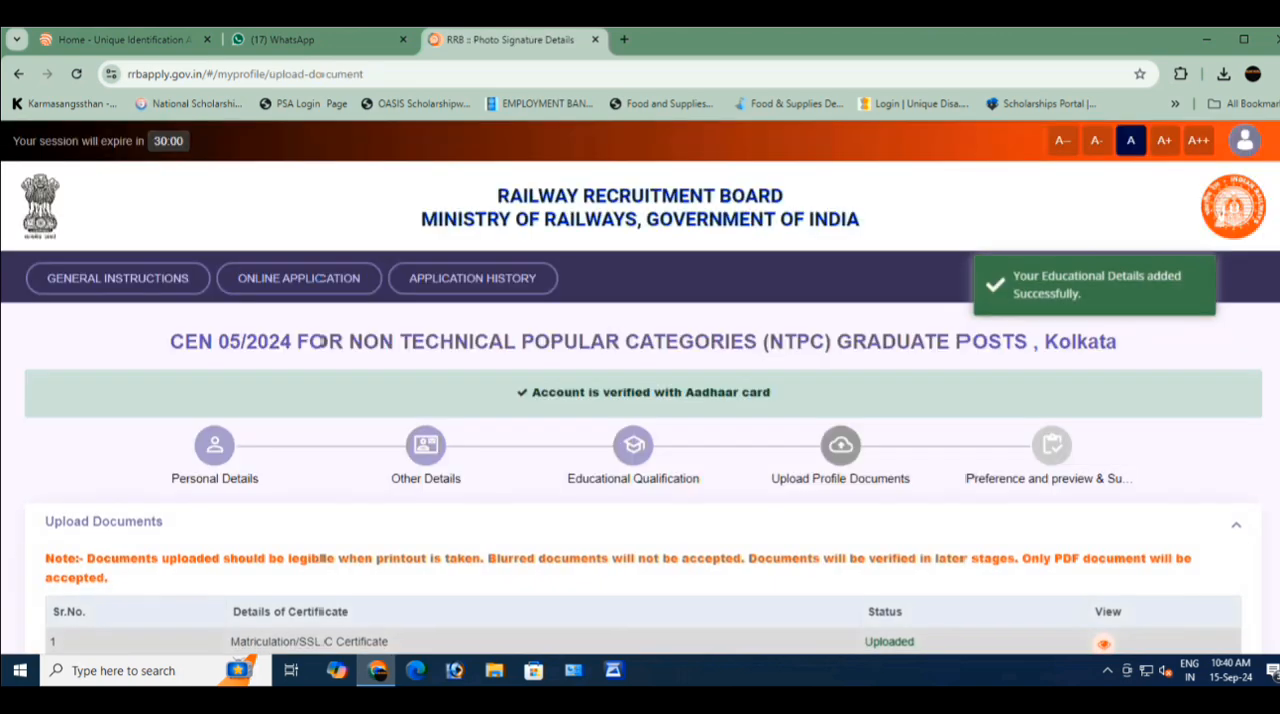
Examine the photograph specifications and the sample of rejectable photos, closing the samples at the end
scroll(643, 400, "down", 3)
scroll(643, 391, "down", 2)
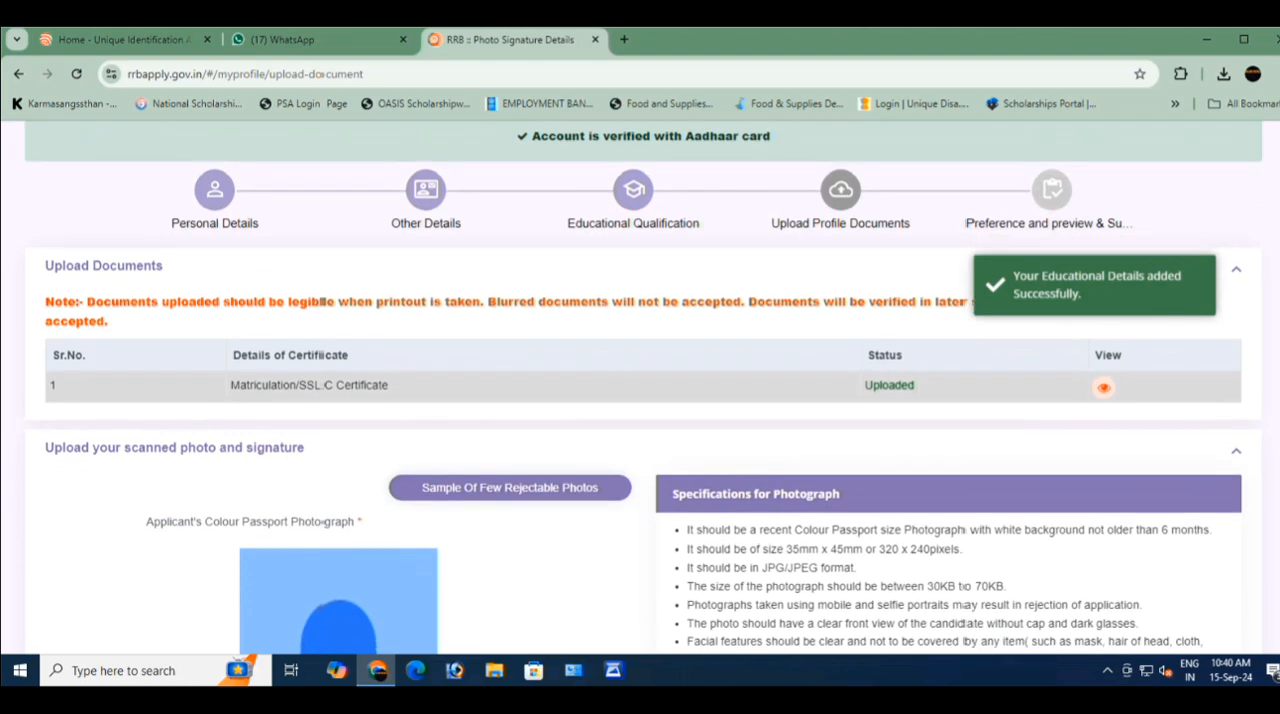
scroll(643, 391, "down", 1)
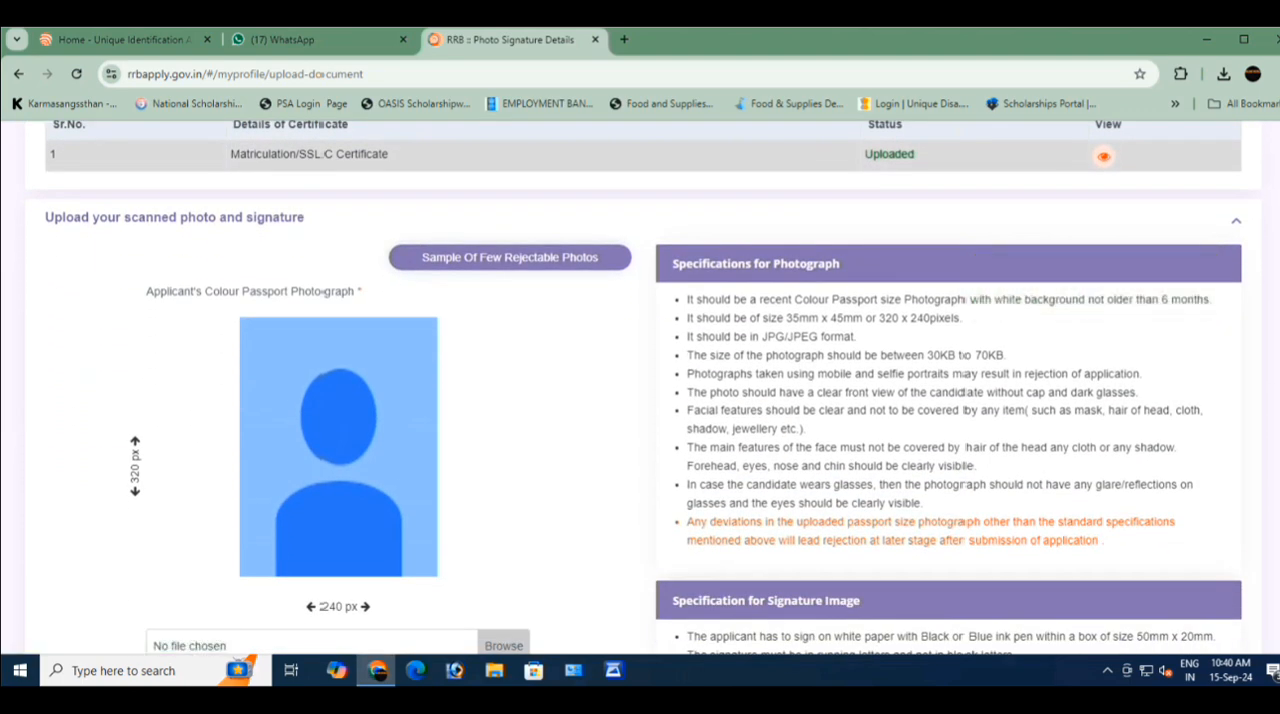
left_click(510, 257)
scroll(634, 390, "down", 1)
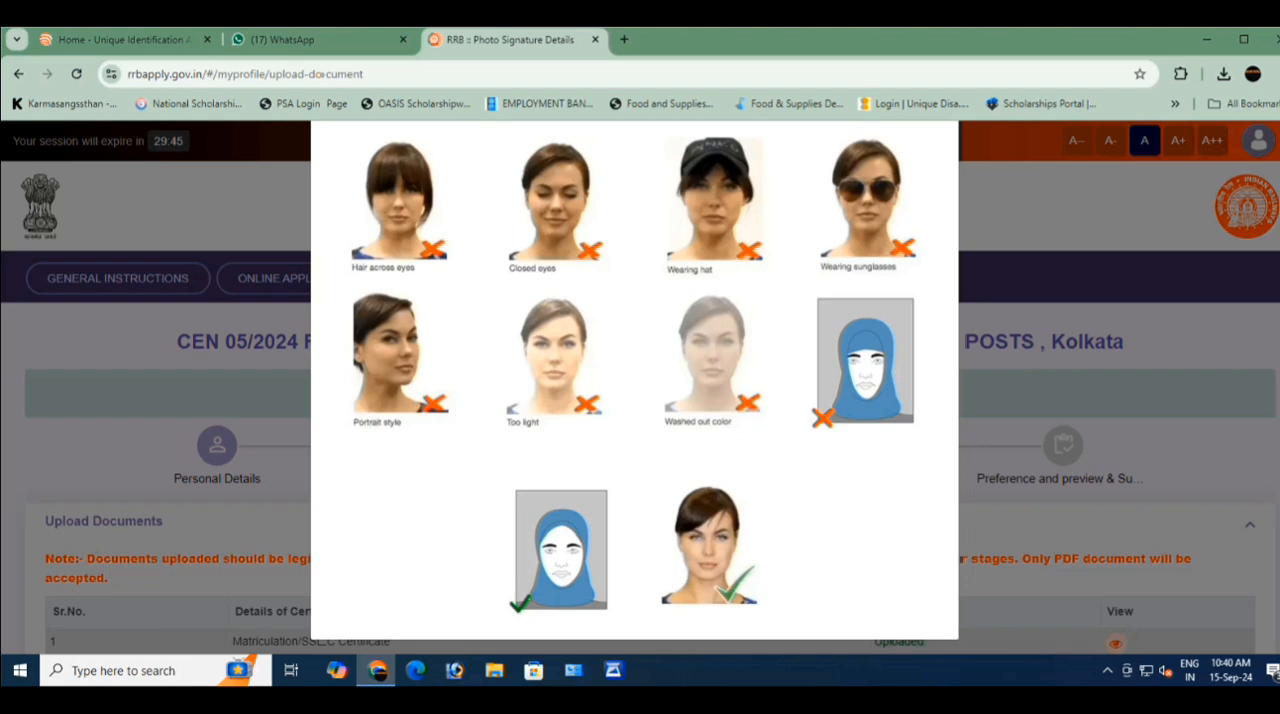
scroll(634, 390, "up", 1)
left_click(944, 151)
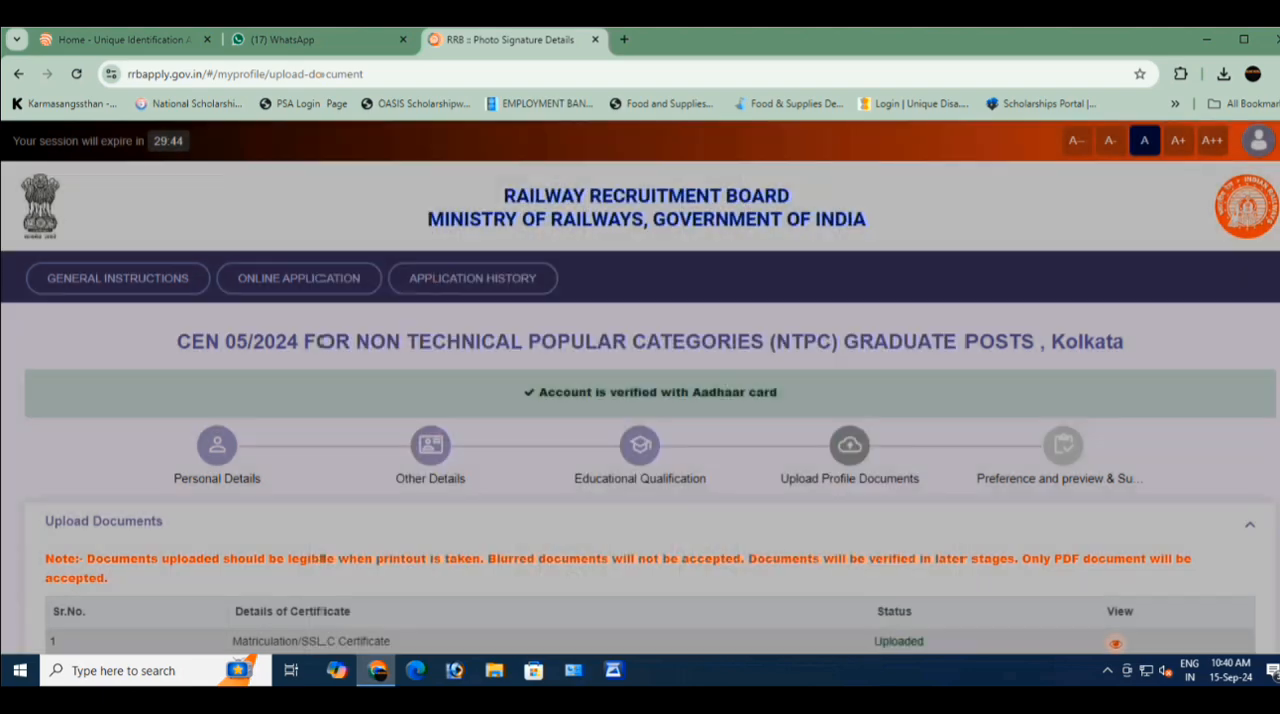
Submit the photo and signature, continue to the post preference page and check which RRB is selected
scroll(321, 341, "down", 3)
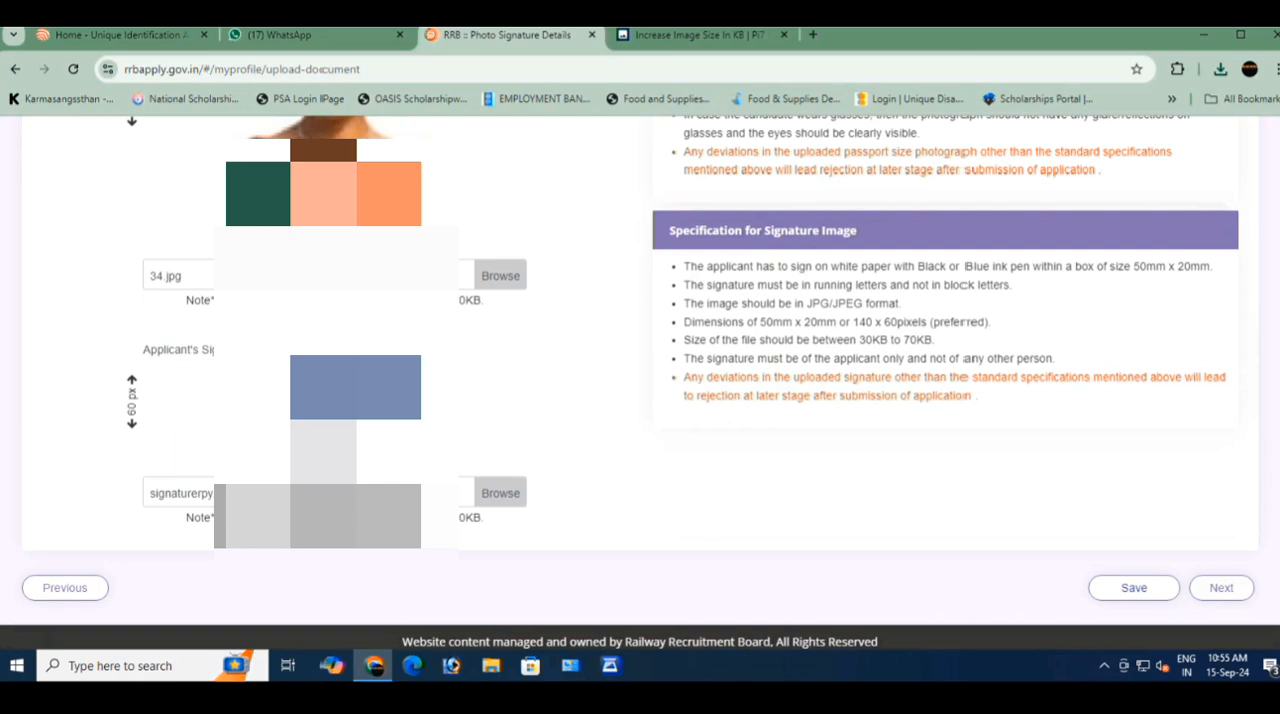
left_click(1221, 588)
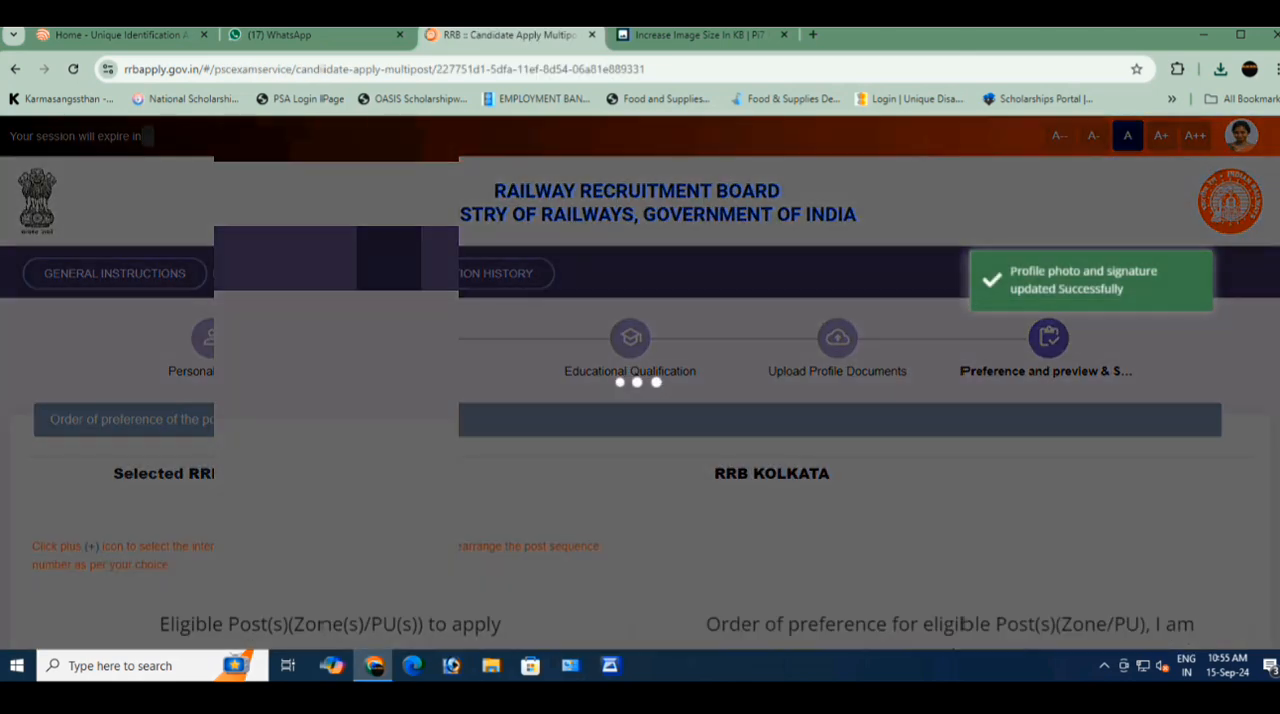
scroll(963, 470, "down", 2)
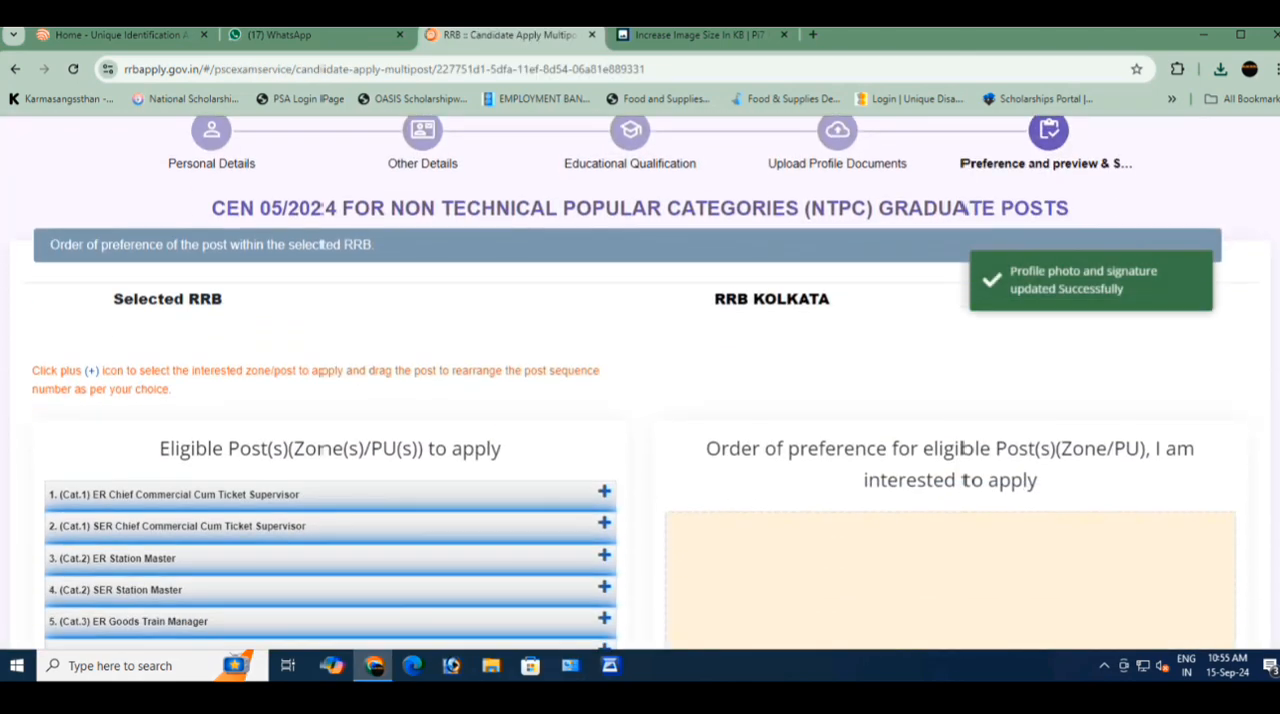
scroll(963, 479, "down", 2)
scroll(963, 479, "up", 2)
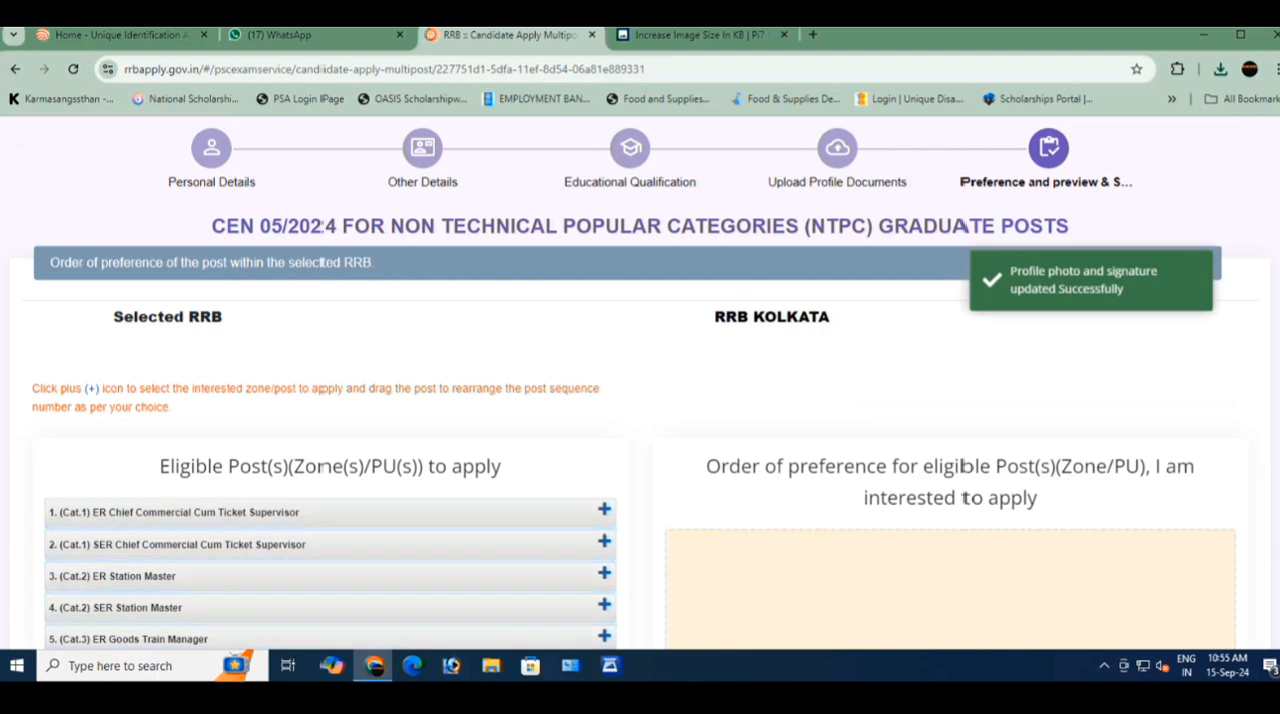
left_click_drag(113, 316, 222, 316)
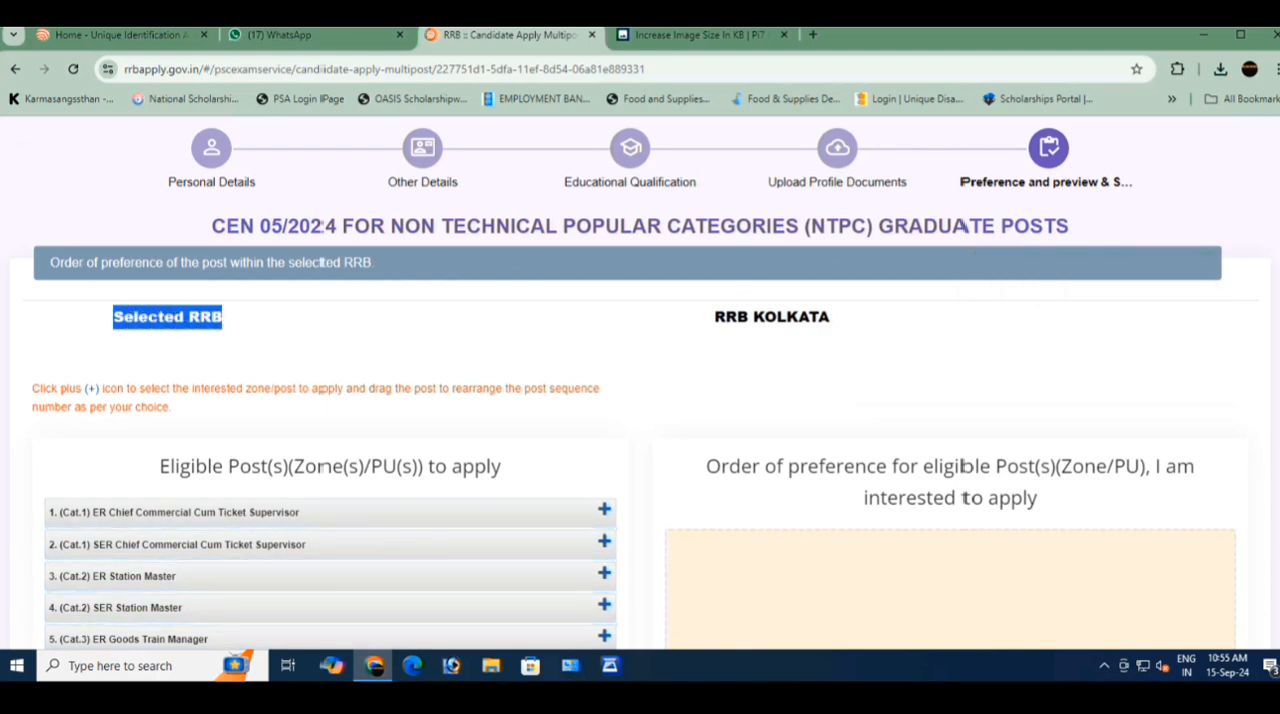
left_click_drag(714, 316, 830, 316)
Add ER Station Master, ER Goods Train Manager and SER Chief Commercial Cum Ticket Supervisor to the order of preference, in that order
scroll(640, 450, "down", 2)
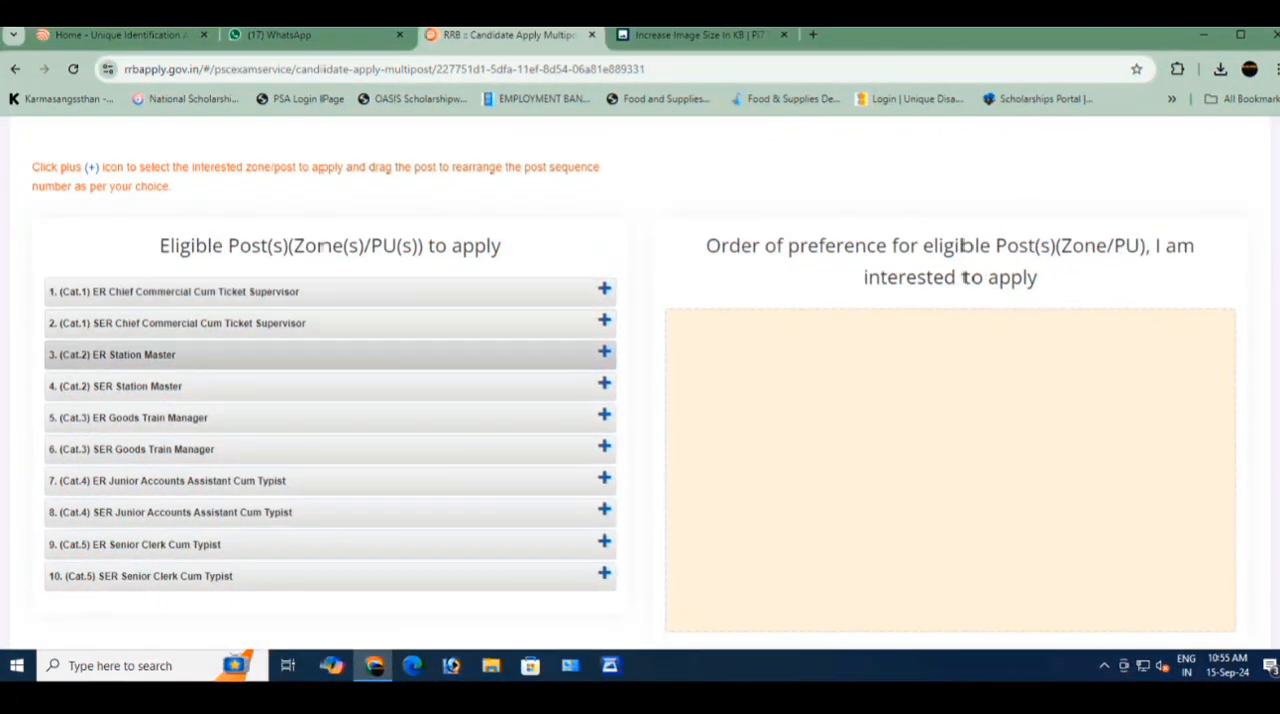
left_click_drag(604, 354, 1250, 330)
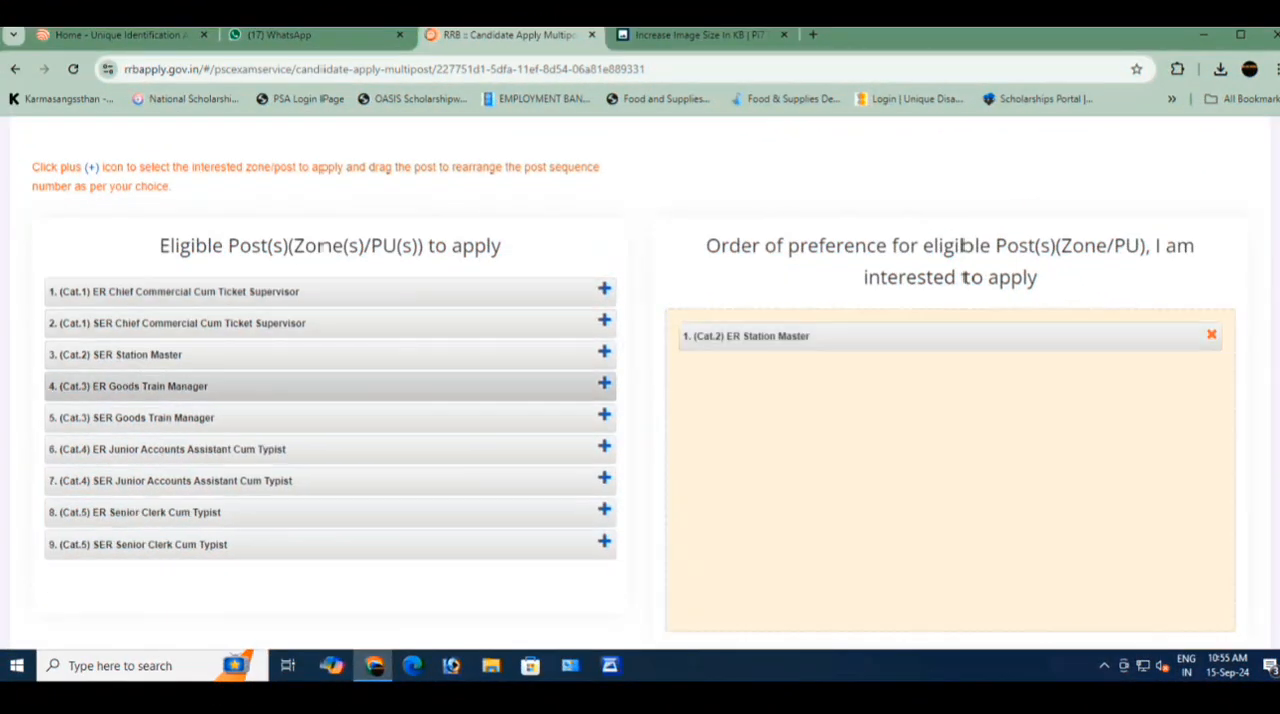
left_click_drag(604, 383, 1228, 366)
left_click_drag(604, 322, 1200, 400)
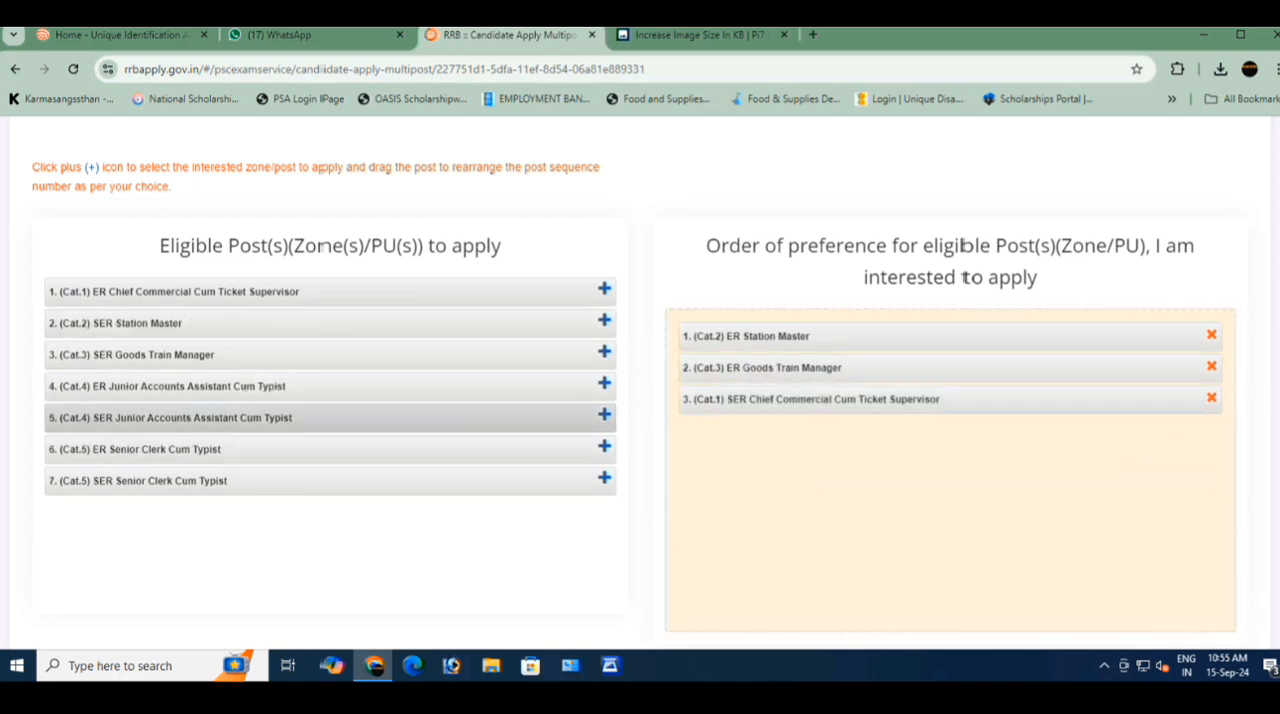
Complete the preference order with ER Chief Commercial, ER and SER Senior Clerk, ER Junior Accounts, SER Station Master, SER Junior Accounts and SER Goods Train Manager
left_click_drag(604, 288, 1210, 430)
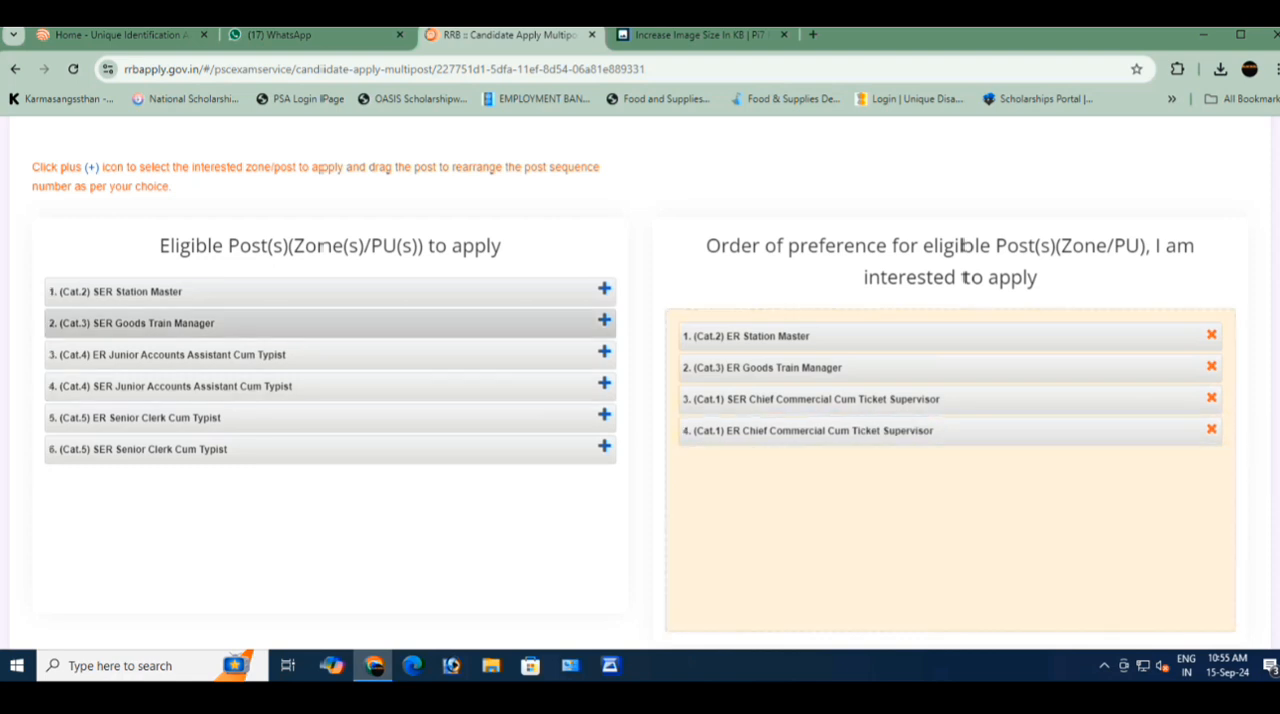
left_click_drag(604, 414, 1240, 500)
left_click_drag(604, 351, 1248, 545)
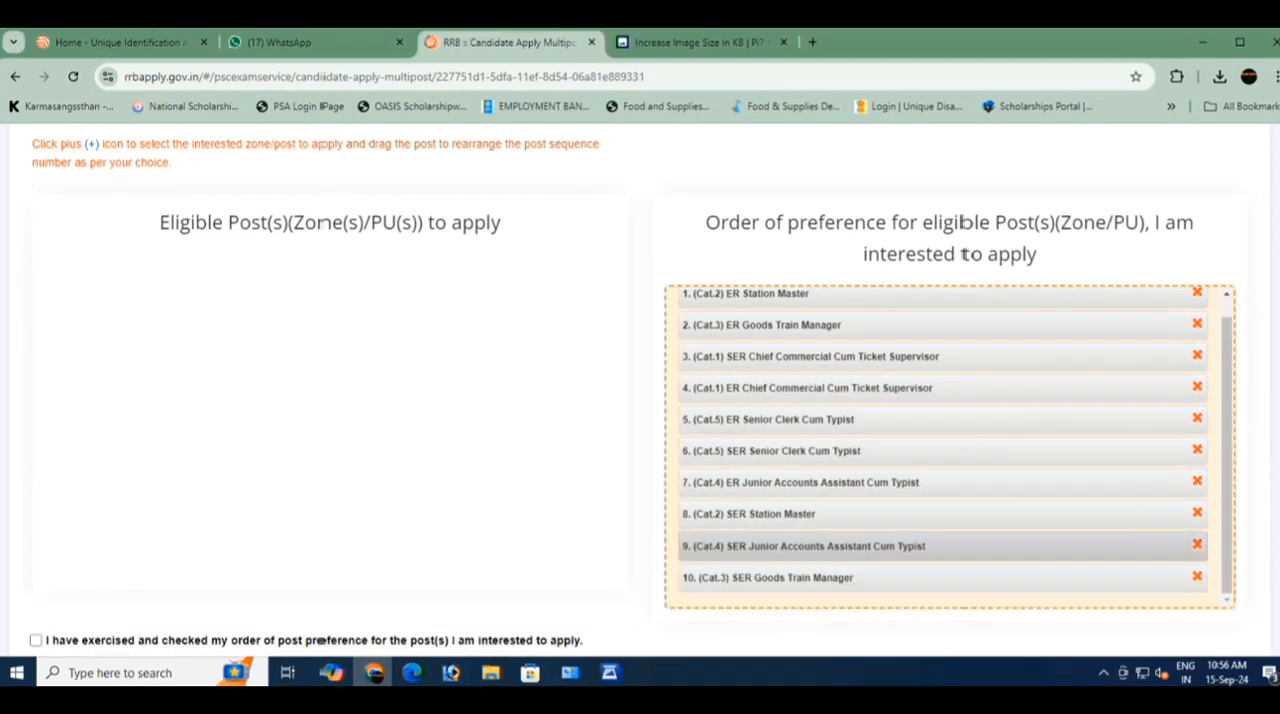
Confirm the order of post preference and accept the no-LASIK-surgery and eligibility declarations
scroll(963, 253, "down", 2)
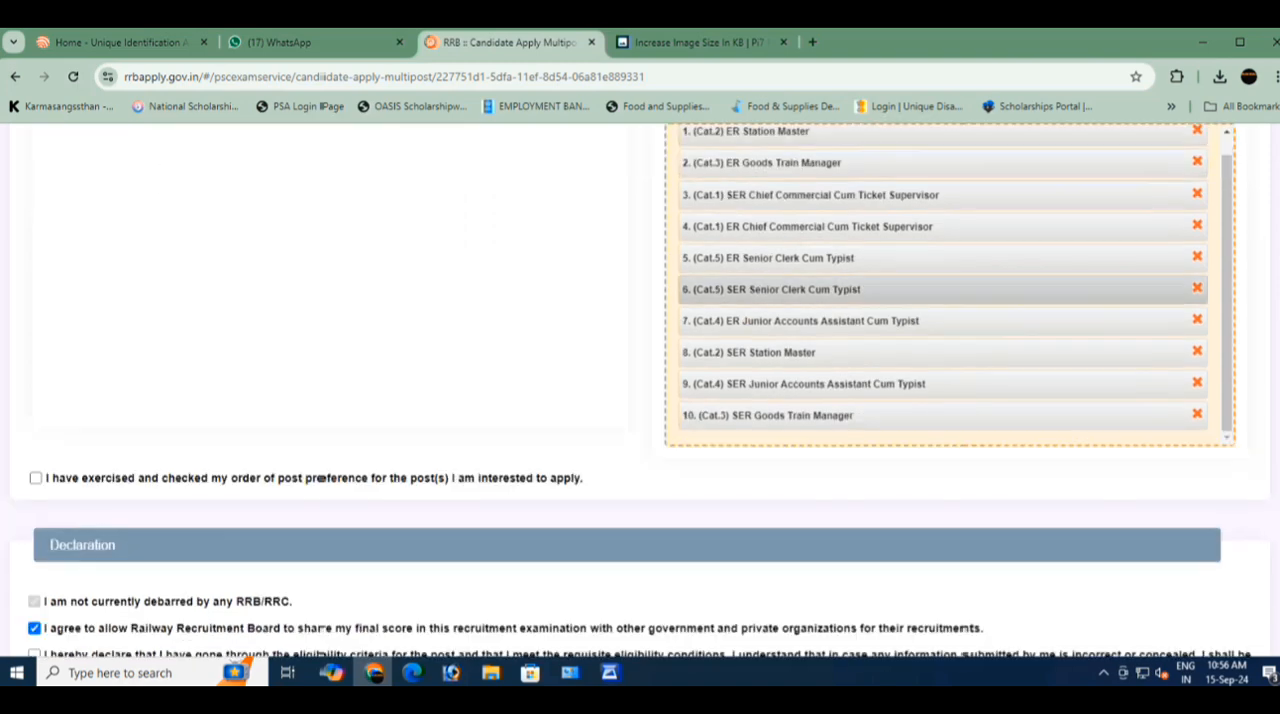
scroll(640, 390, "down", 2)
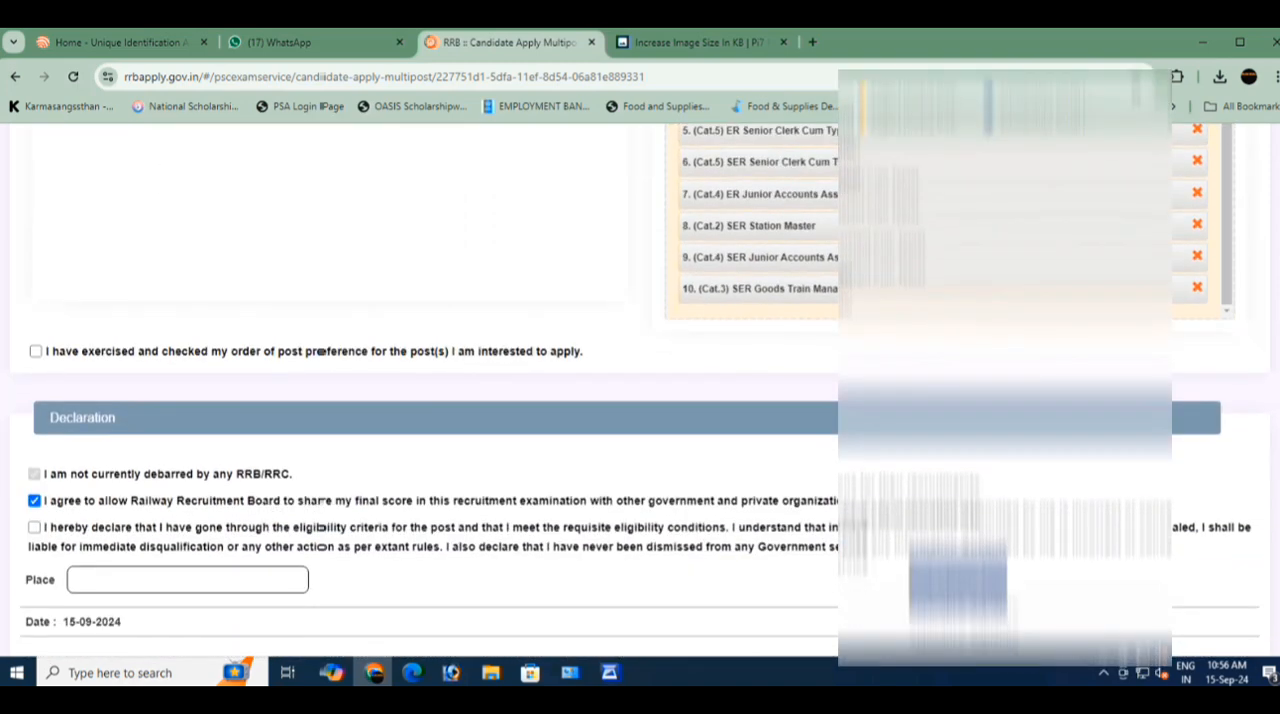
left_click_drag(315, 351, 565, 351)
left_click(35, 501)
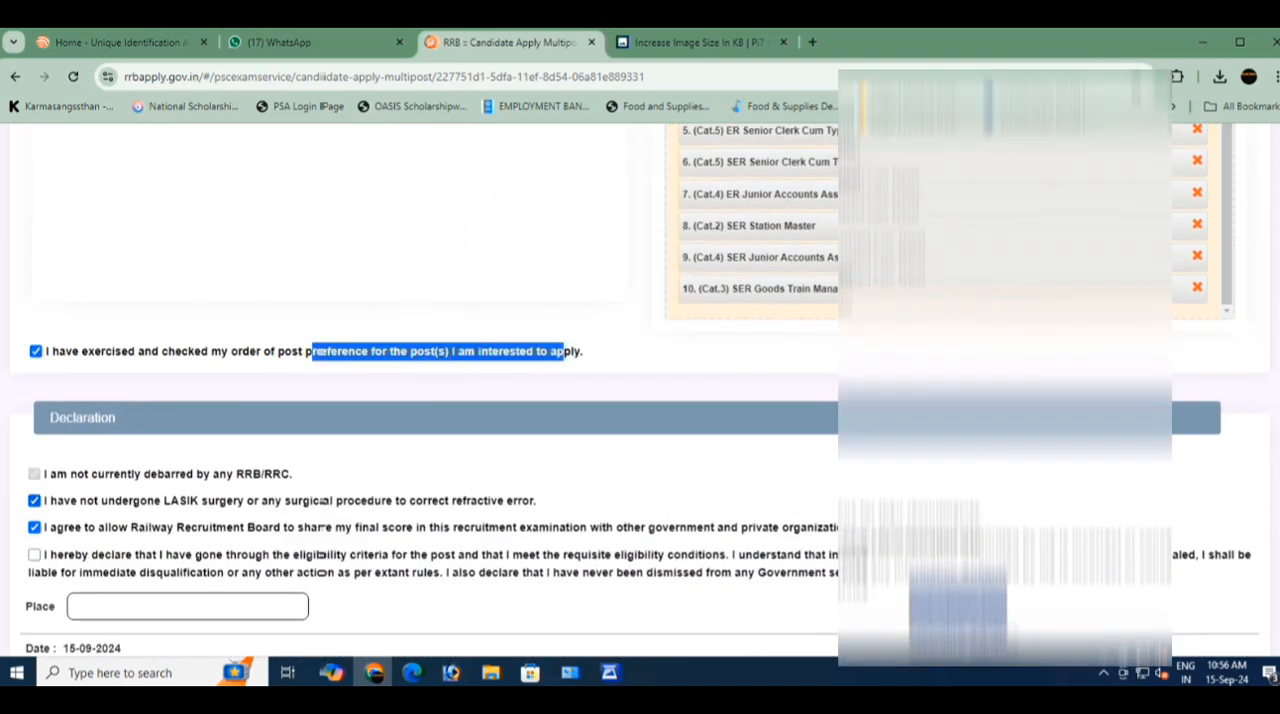
left_click(35, 555)
Fill in the applicant's place in the declaration and open the application preview
left_click(187, 606)
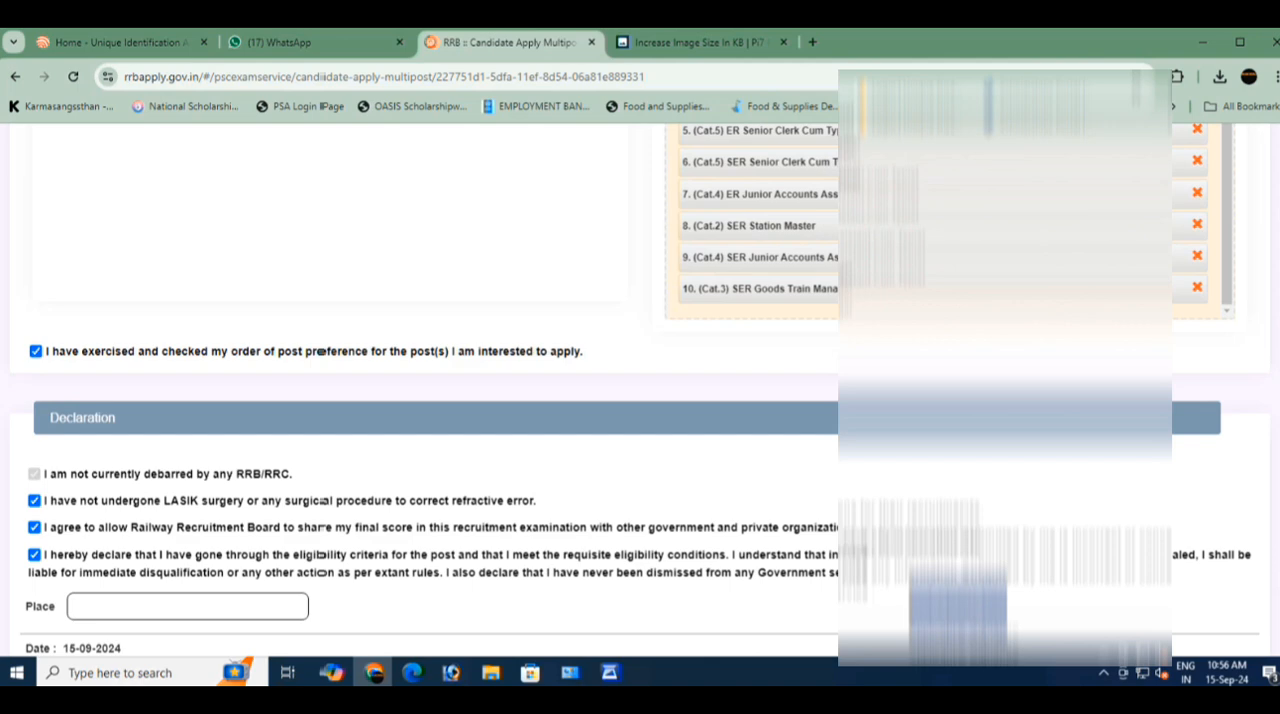
type("RAJBALLAVPUR")
scroll(640, 400, "down", 2)
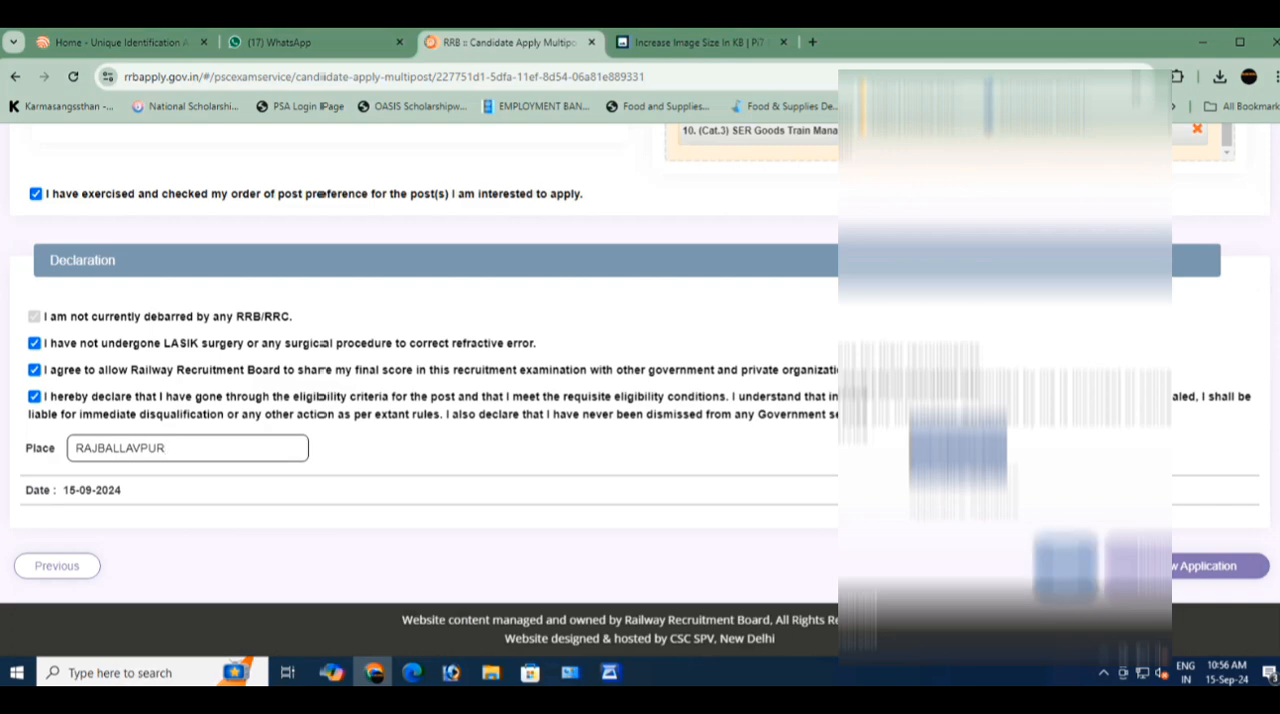
left_click(1212, 566)
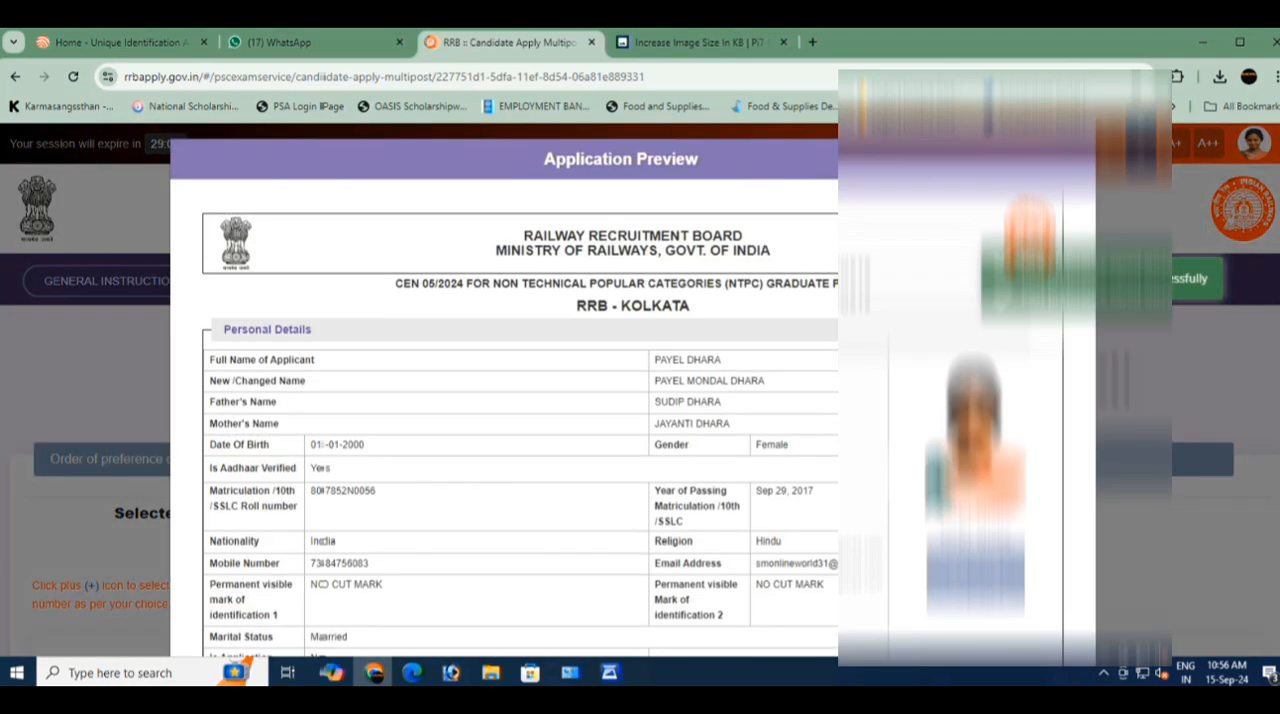
Review the application preview to its end, confirm that the details were re-checked and found correct, and submit the application
scroll(320, 506, "down", 7)
scroll(320, 506, "down", 10)
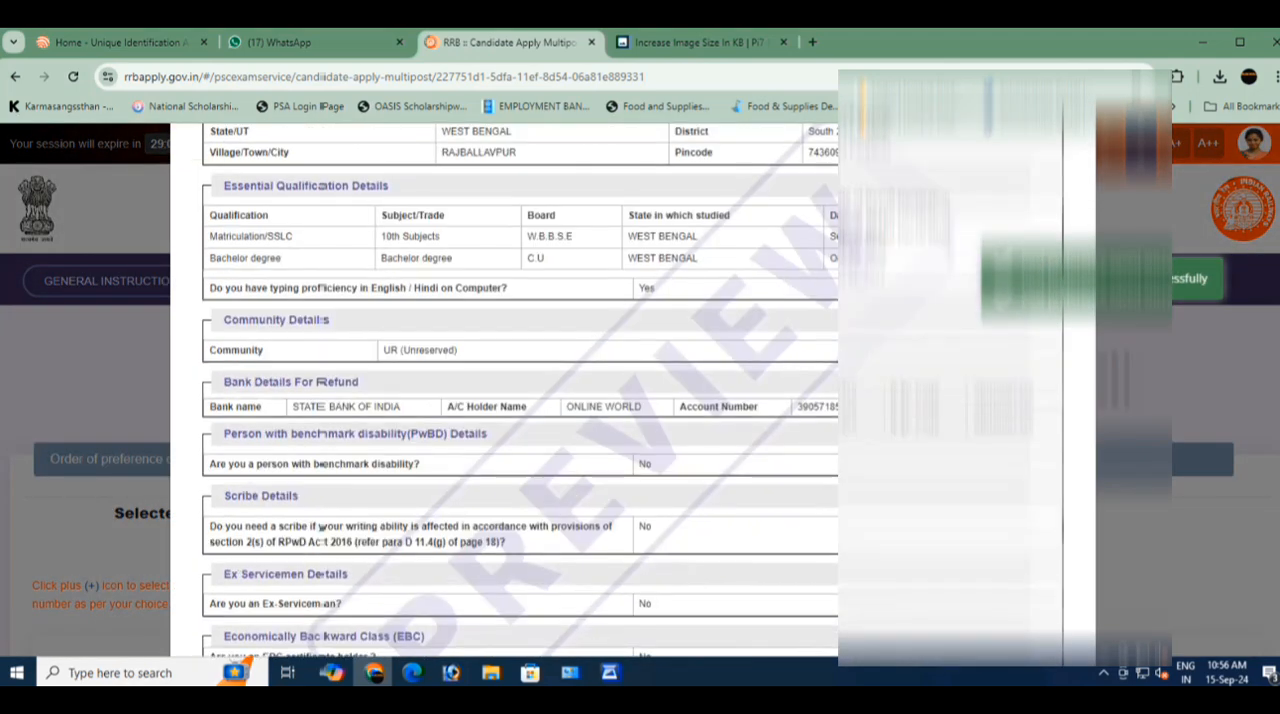
scroll(320, 506, "down", 2)
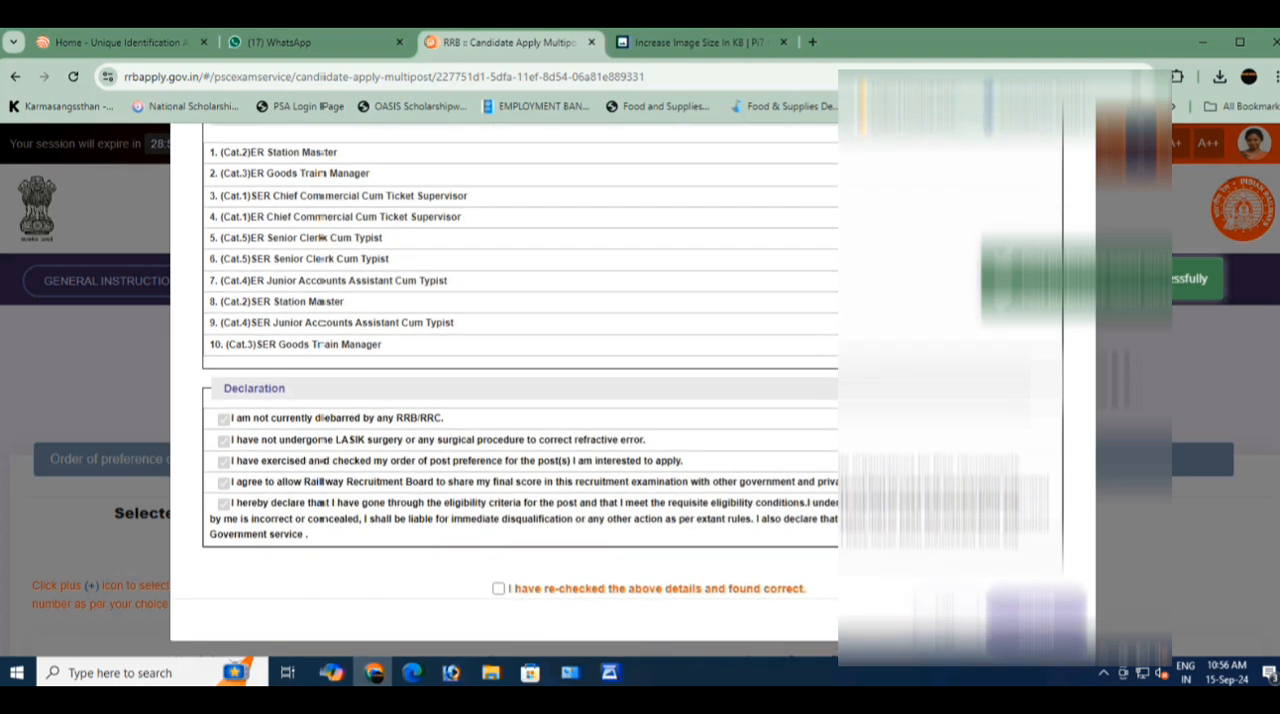
left_click(498, 589)
left_click_drag(535, 589, 806, 589)
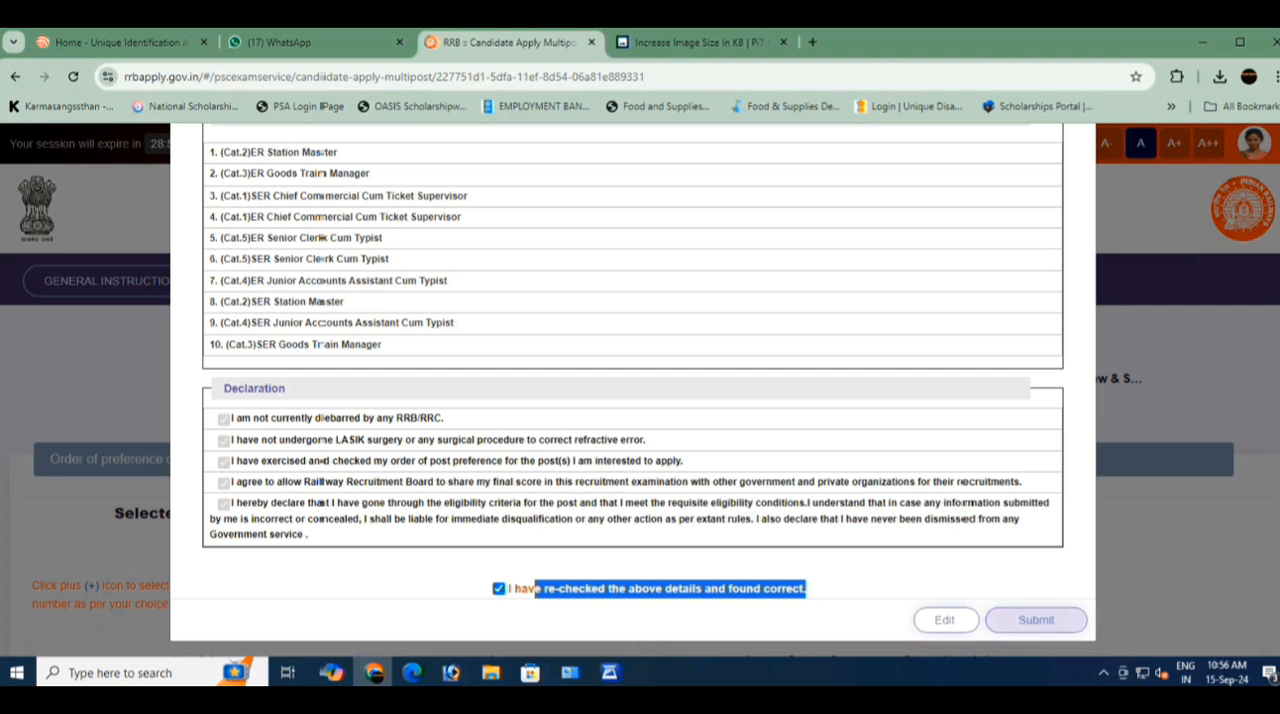
left_click(1036, 620)
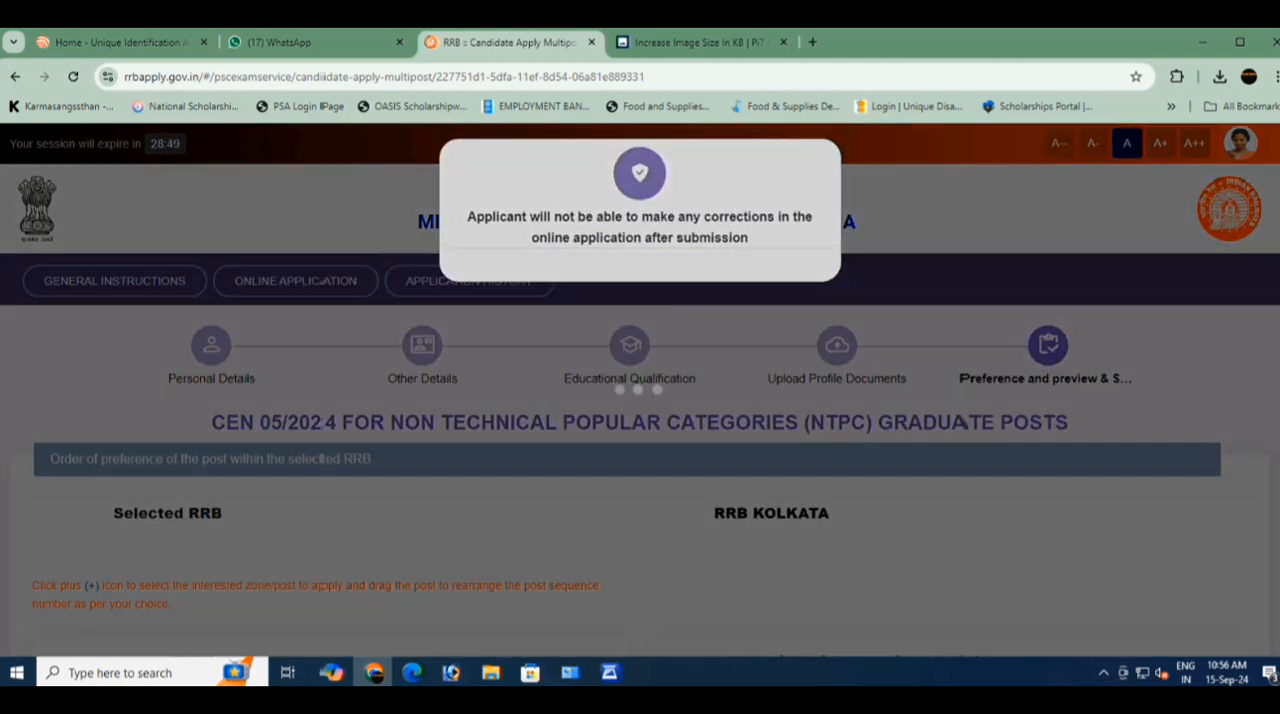
Proceed to pay the ₹250 application fee with RazorPay and look through the available payment methods
scroll(640, 390, "down", 2)
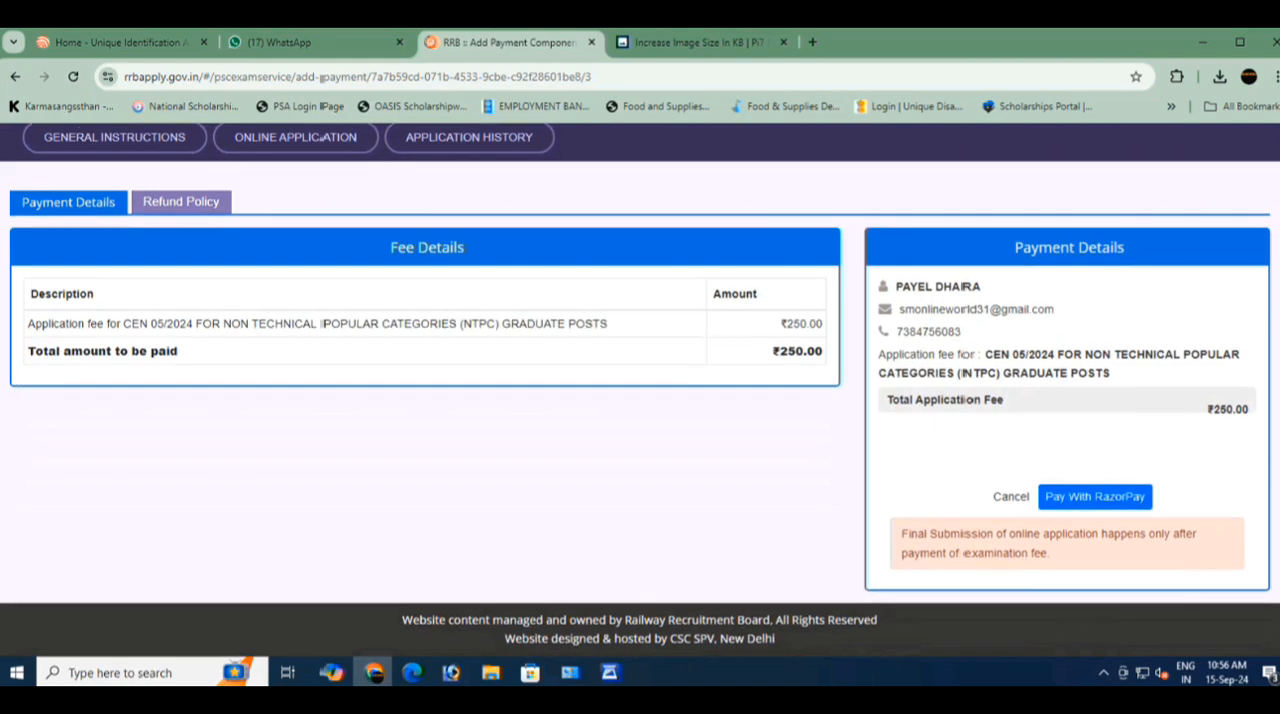
left_click(1095, 497)
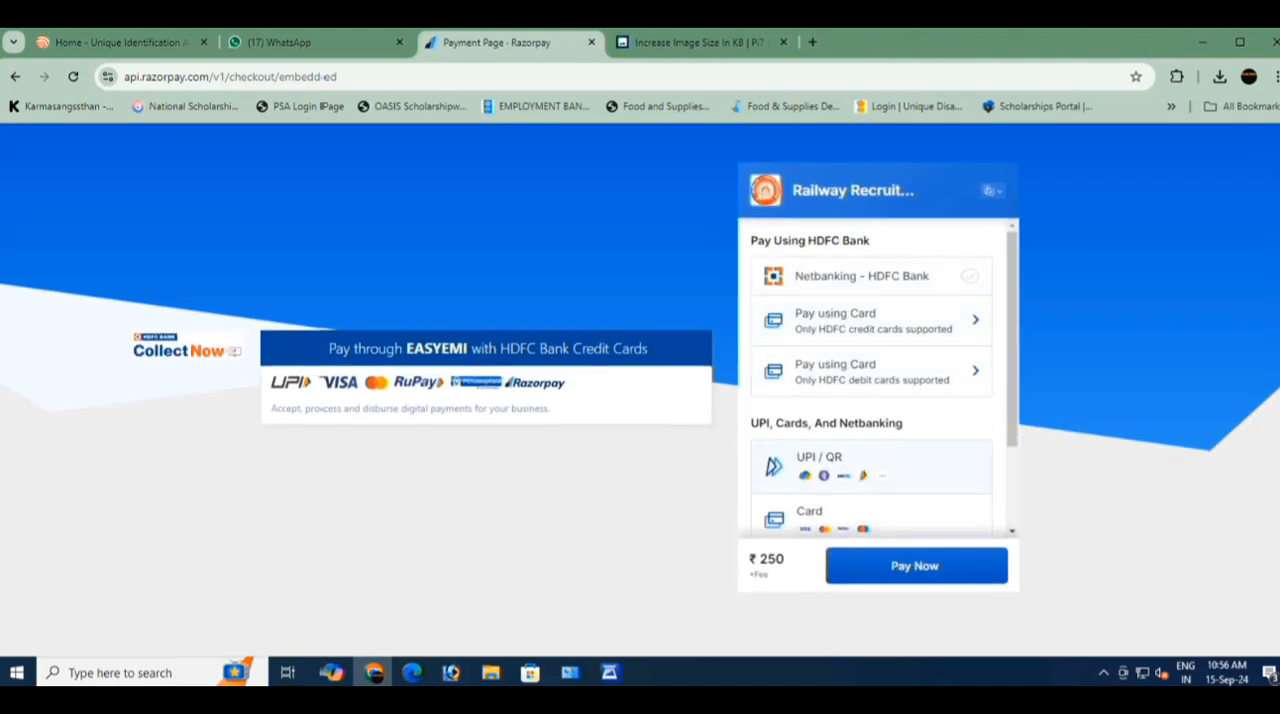
scroll(870, 400, "down", 1)
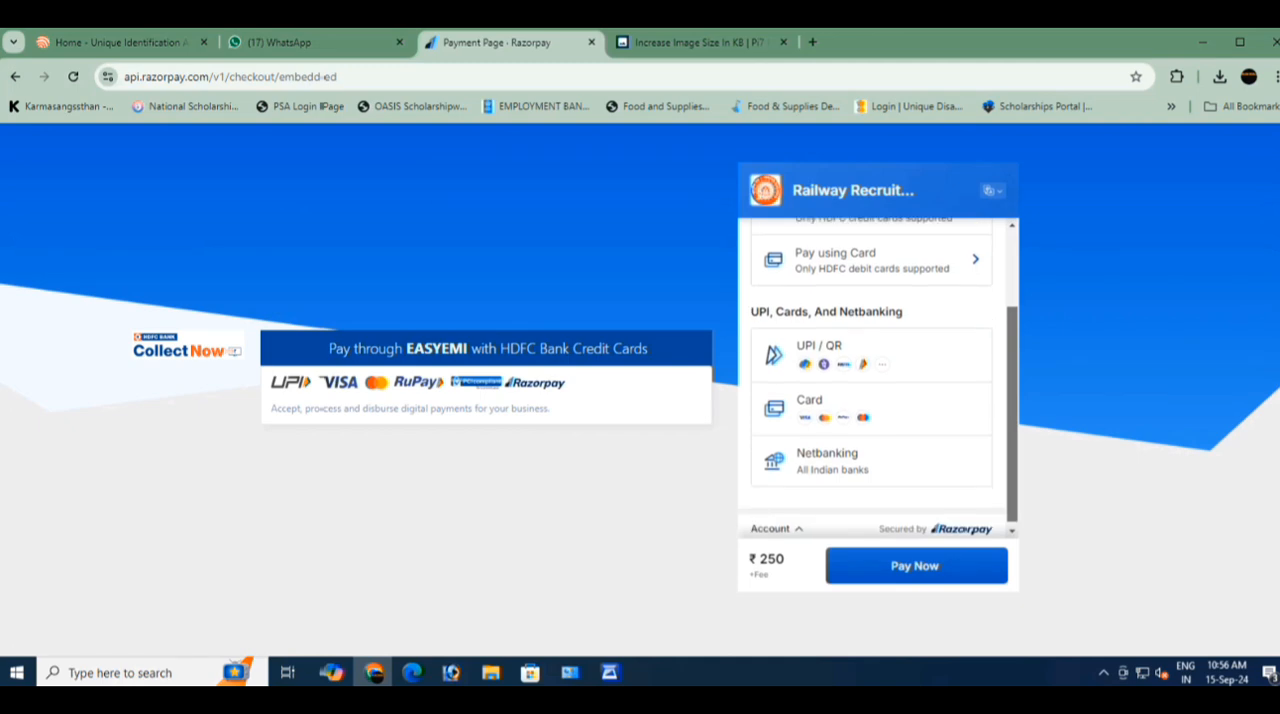
scroll(878, 375, "up", 1)
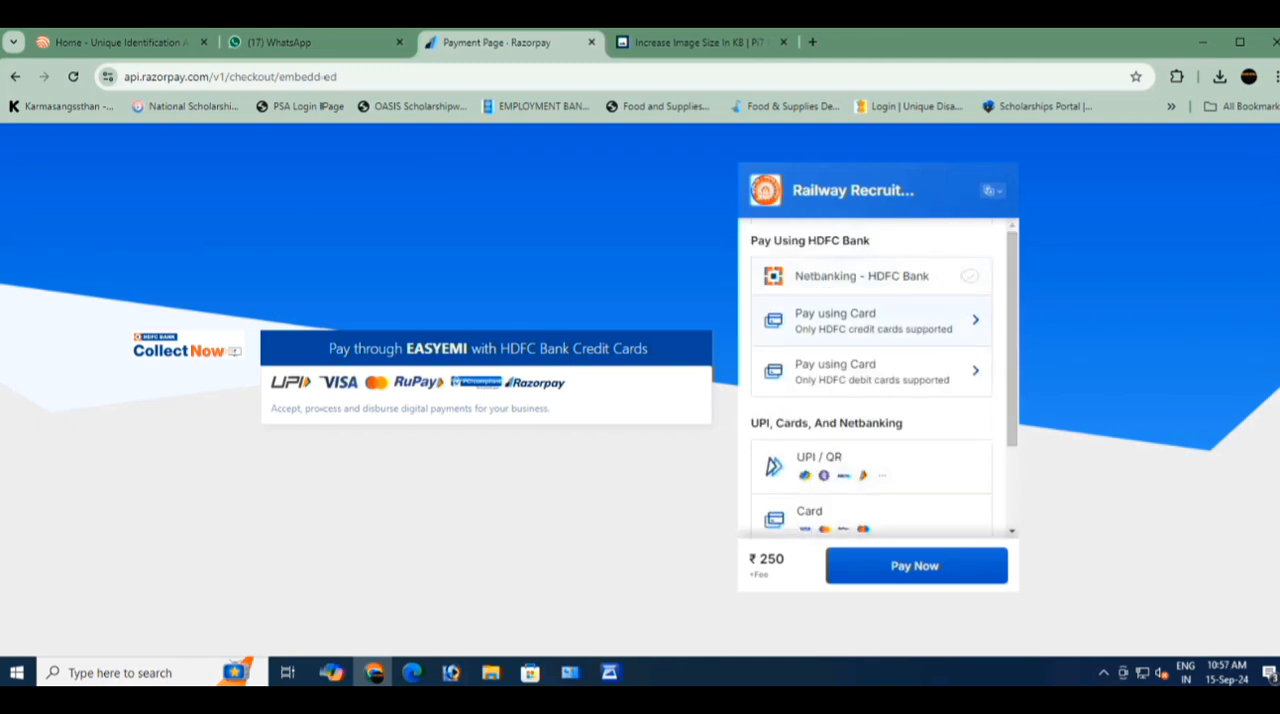